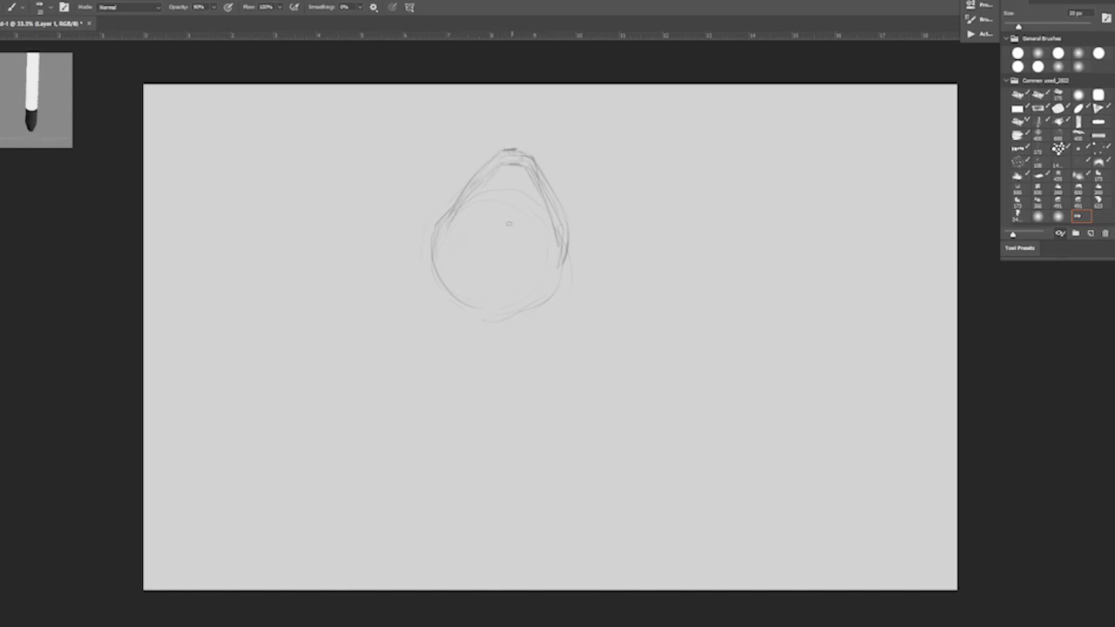
# - Redraw and darken the top outline of the tilted-back head with the pencil brush
pyautogui.press('e')
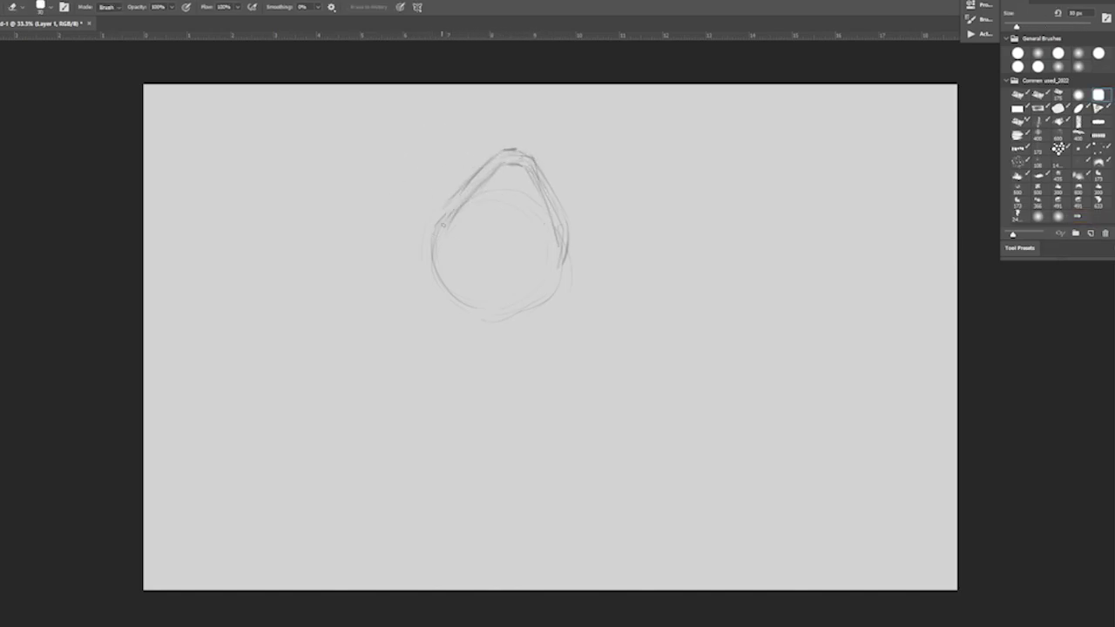
pyautogui.press('b')
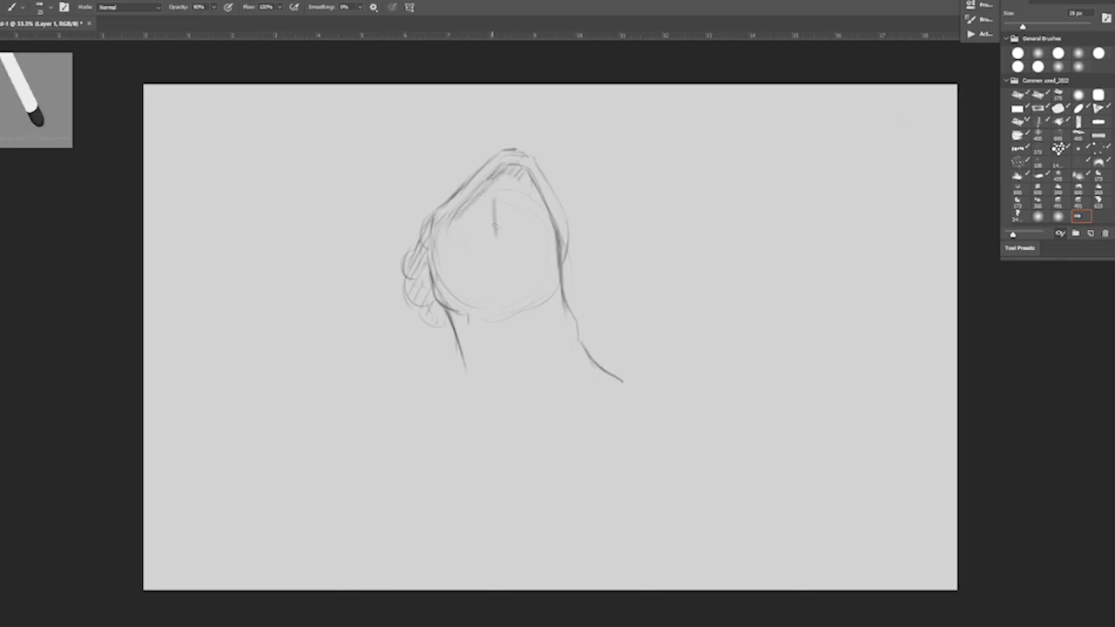
pyautogui.moveTo(475, 161); pyautogui.dragTo(422, 209)
pyautogui.hotkey('ctrl', 'z')
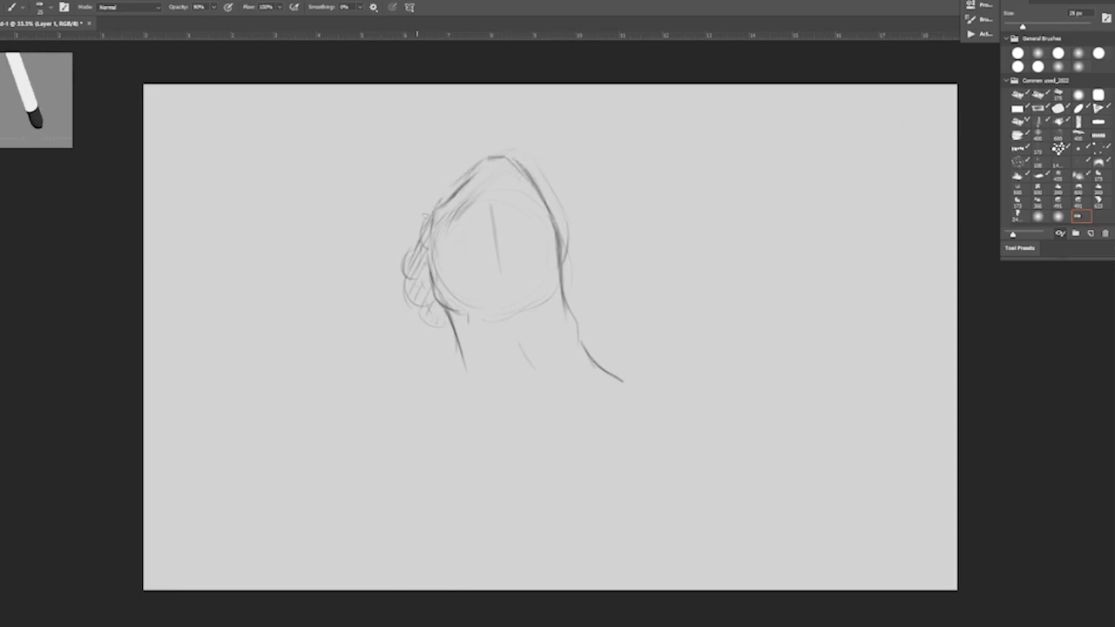
pyautogui.moveTo(492, 171)
pyautogui.mouseDown()
pyautogui.moveTo(512, 168)
pyautogui.moveTo(433, 246)
pyautogui.mouseUp()
pyautogui.press(']')
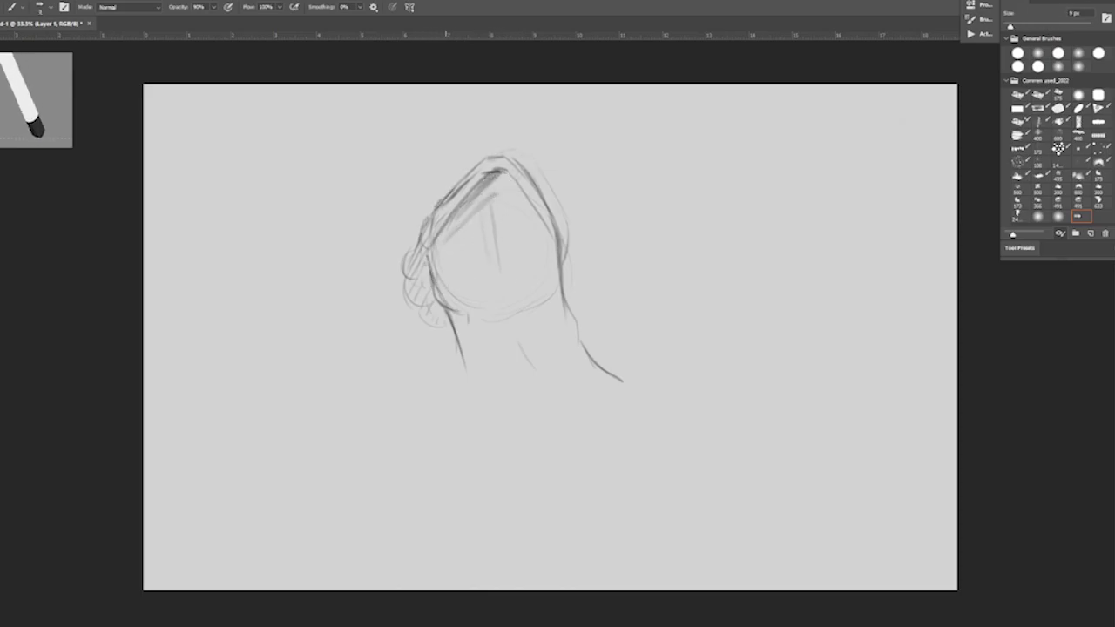
pyautogui.press(']')
pyautogui.press(']')
pyautogui.press(']')
# - Sketch the head's right outline, arm, shoulders and both sides of the torso
pyautogui.moveTo(523, 176)
pyautogui.mouseDown()
pyautogui.moveTo(558, 283)
pyautogui.moveTo(511, 344)
pyautogui.mouseUp()
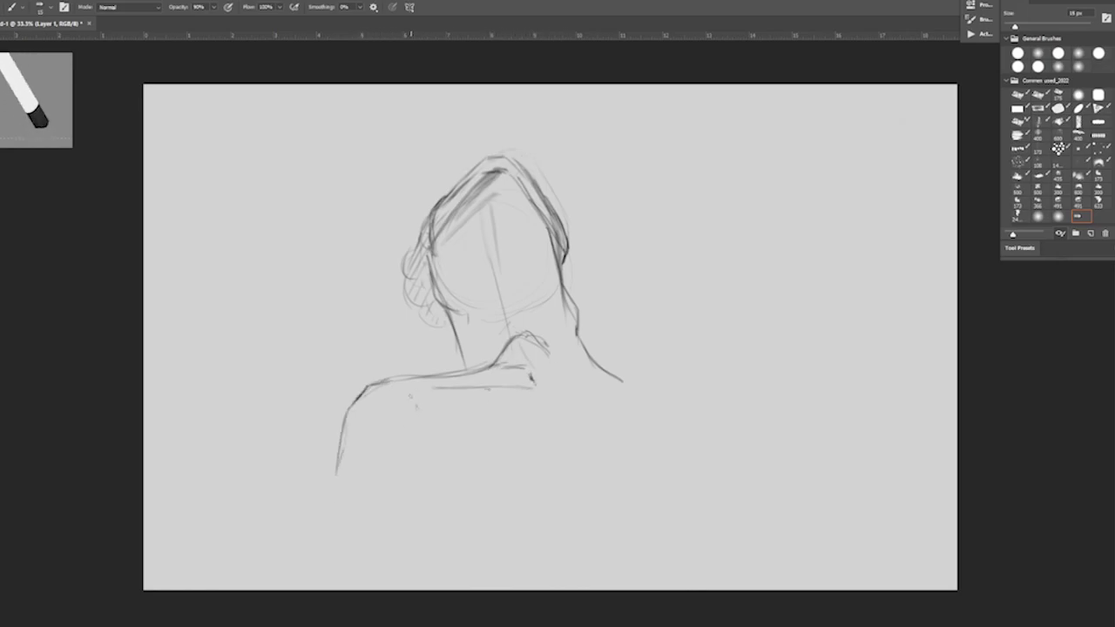
pyautogui.moveTo(459, 393); pyautogui.dragTo(411, 407)
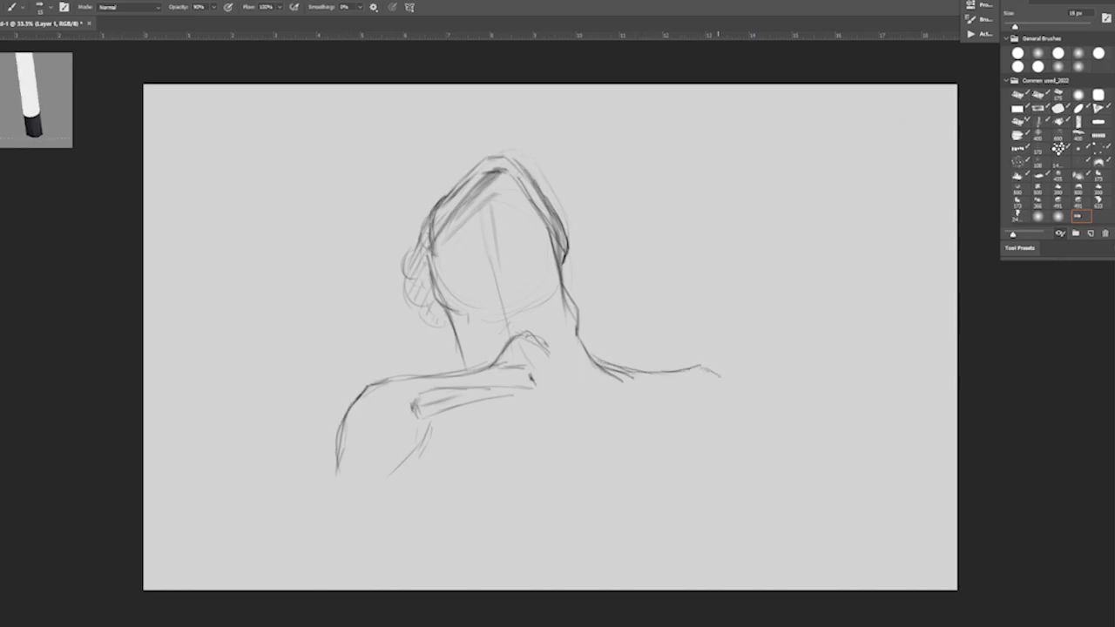
pyautogui.moveTo(707, 394); pyautogui.dragTo(749, 448)
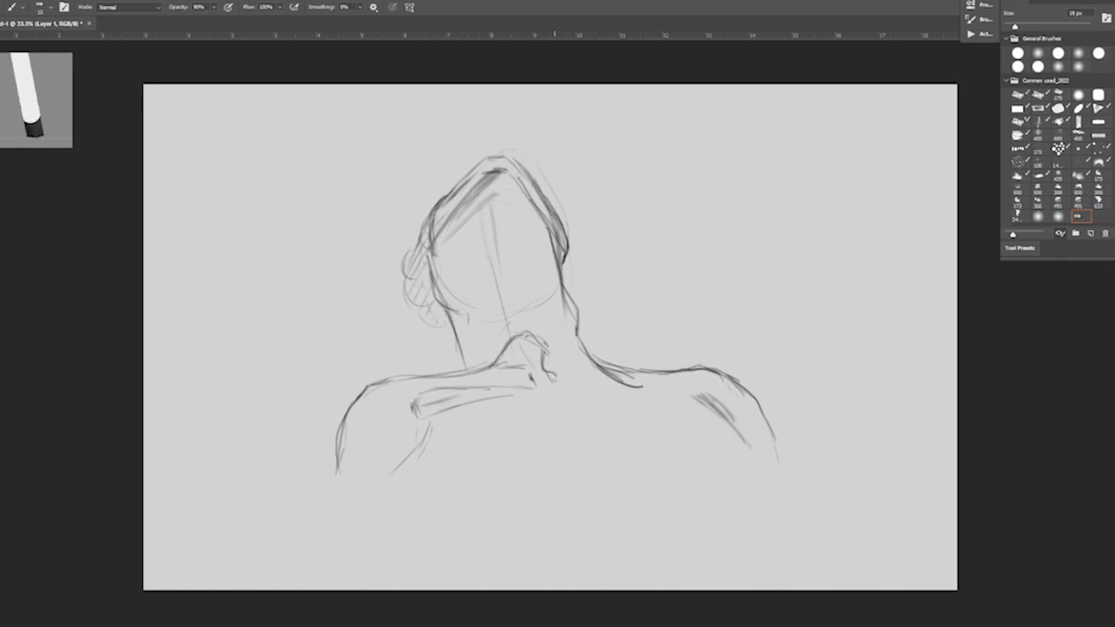
pyautogui.moveTo(566, 397); pyautogui.dragTo(589, 427)
pyautogui.moveTo(334, 460); pyautogui.dragTo(348, 515)
pyautogui.moveTo(429, 453); pyautogui.dragTo(416, 479)
pyautogui.moveTo(730, 438); pyautogui.dragTo(754, 488)
pyautogui.moveTo(572, 406)
pyautogui.mouseDown()
pyautogui.moveTo(622, 525)
pyautogui.moveTo(598, 477)
pyautogui.mouseUp()
pyautogui.moveTo(423, 460); pyautogui.dragTo(424, 521)
# - Add curly hair strokes and darken both sides of the neck
pyautogui.moveTo(427, 214)
pyautogui.mouseDown()
pyautogui.moveTo(408, 254)
pyautogui.moveTo(418, 314)
pyautogui.moveTo(451, 338)
pyautogui.mouseUp()
pyautogui.moveTo(440, 292)
pyautogui.mouseDown()
pyautogui.moveTo(459, 348)
pyautogui.moveTo(446, 376)
pyautogui.mouseUp()
pyautogui.moveTo(573, 315)
pyautogui.mouseDown()
pyautogui.moveTo(601, 354)
pyautogui.moveTo(639, 374)
pyautogui.mouseUp()
pyautogui.moveTo(451, 359)
pyautogui.mouseDown()
pyautogui.moveTo(432, 380)
pyautogui.moveTo(447, 380)
pyautogui.mouseUp()
pyautogui.moveTo(408, 280); pyautogui.dragTo(442, 319)
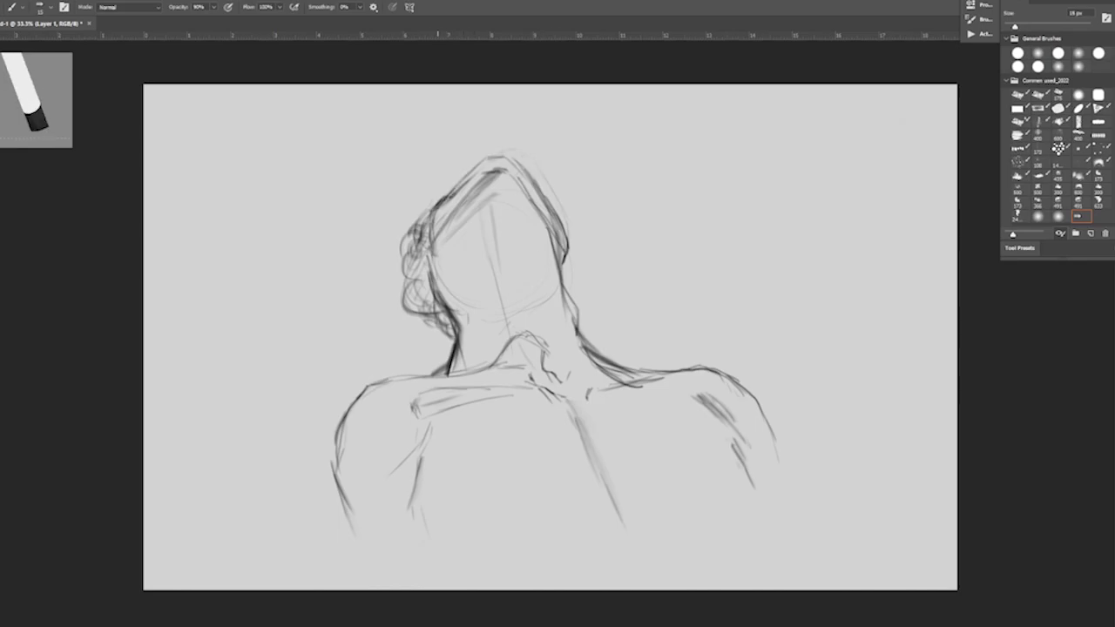
# - Block in a broad dark mass over the figure with the 700 px soft brush
pyautogui.click(1098, 94)
pyautogui.moveTo(453, 165); pyautogui.dragTo(366, 435)
pyautogui.moveTo(557, 209); pyautogui.dragTo(775, 427)
pyautogui.moveTo(466, 342)
pyautogui.mouseDown()
pyautogui.moveTo(436, 423)
pyautogui.moveTo(593, 287)
pyautogui.moveTo(311, 444)
pyautogui.moveTo(539, 216)
pyautogui.moveTo(764, 460)
pyautogui.mouseUp()
# - Make the dark mass semi-transparent and darken the lower canvas with soft paint
pyautogui.press('i')
pyautogui.press('7')
pyautogui.press('b')
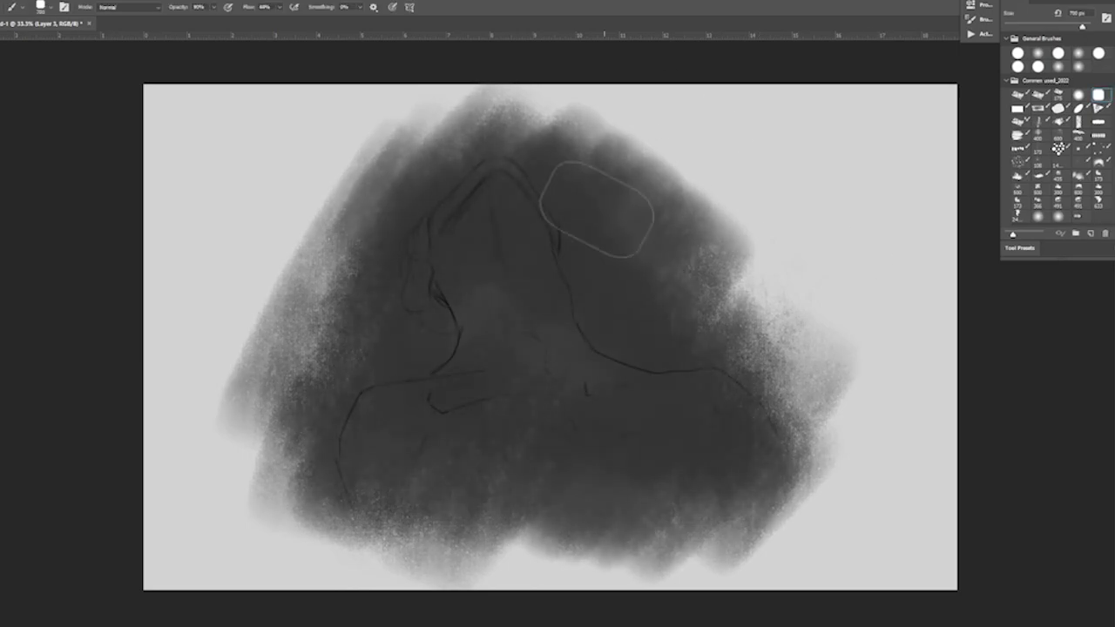
pyautogui.moveTo(456, 465)
pyautogui.mouseDown()
pyautogui.moveTo(480, 224)
pyautogui.moveTo(340, 397)
pyautogui.moveTo(324, 511)
pyautogui.moveTo(610, 557)
pyautogui.mouseUp()
# - Paint a light highlight across the top of the head with a 200 px brush
pyautogui.click(1078, 94)
pyautogui.moveTo(487, 170)
pyautogui.mouseDown()
pyautogui.moveTo(448, 212)
pyautogui.moveTo(498, 174)
pyautogui.moveTo(481, 170)
pyautogui.moveTo(555, 233)
pyautogui.mouseUp()
pyautogui.press('[')
pyautogui.press('[')
pyautogui.press('[')
pyautogui.press('[')
pyautogui.press(']')
pyautogui.press(']')
pyautogui.press(']')
pyautogui.press(']')
pyautogui.press(']')
pyautogui.press(']')
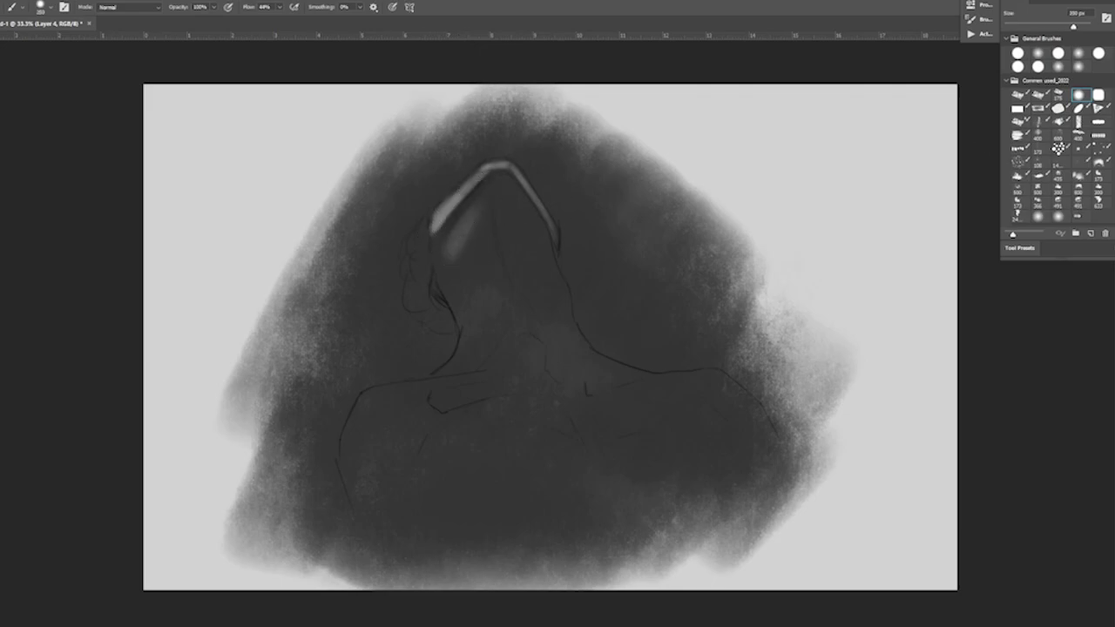
# - Paint soft light tones on the face, left shoulder, neck base and collarbone area
pyautogui.moveTo(478, 212)
pyautogui.mouseDown()
pyautogui.moveTo(451, 259)
pyautogui.moveTo(465, 282)
pyautogui.moveTo(497, 189)
pyautogui.moveTo(558, 322)
pyautogui.moveTo(488, 199)
pyautogui.moveTo(554, 343)
pyautogui.moveTo(604, 368)
pyautogui.mouseUp()
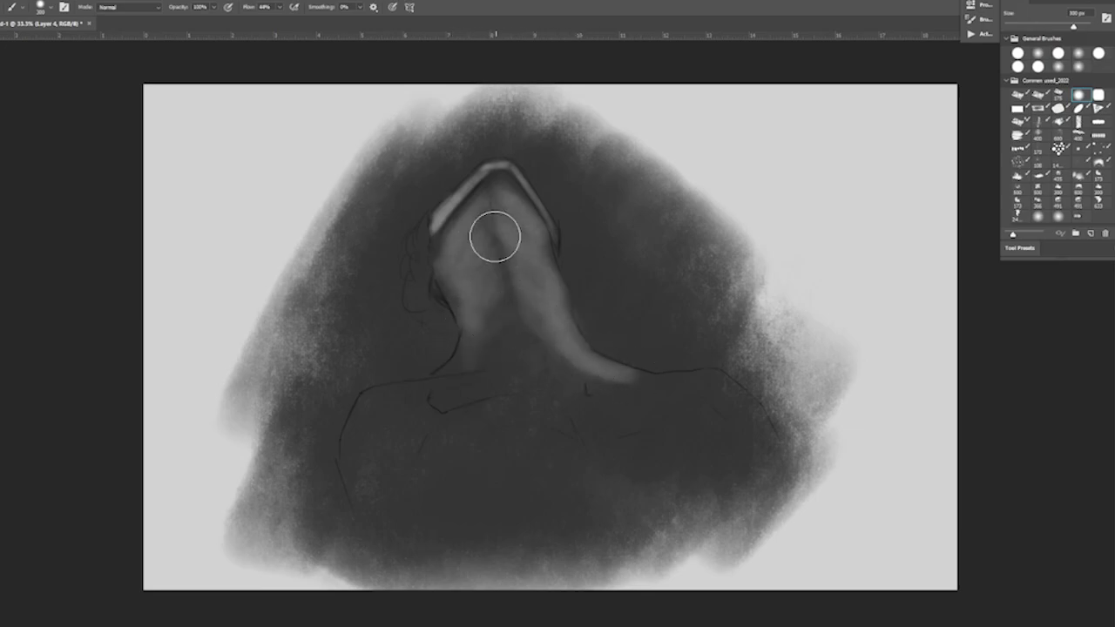
pyautogui.press('[')
pyautogui.press('[')
pyautogui.press('[')
pyautogui.moveTo(380, 390)
pyautogui.mouseDown()
pyautogui.moveTo(457, 388)
pyautogui.moveTo(368, 398)
pyautogui.moveTo(520, 376)
pyautogui.moveTo(503, 368)
pyautogui.moveTo(523, 356)
pyautogui.moveTo(552, 373)
pyautogui.moveTo(615, 363)
pyautogui.moveTo(712, 386)
pyautogui.moveTo(618, 406)
pyautogui.moveTo(727, 441)
pyautogui.moveTo(675, 410)
pyautogui.moveTo(625, 403)
pyautogui.moveTo(714, 453)
pyautogui.mouseUp()
pyautogui.press(']')
pyautogui.press(']')
pyautogui.press(']')
pyautogui.press(']')
pyautogui.press(']')
pyautogui.press('[')
pyautogui.press('[')
pyautogui.press('[')
pyautogui.moveTo(535, 379); pyautogui.dragTo(535, 391)
# - Lighten both edges of the neck and the upper chest on left and right
pyautogui.press(']')
pyautogui.press(']')
pyautogui.press(']')
pyautogui.moveTo(418, 398); pyautogui.dragTo(435, 424)
pyautogui.press(']')
pyautogui.press(']')
pyautogui.moveTo(567, 430)
pyautogui.mouseDown()
pyautogui.moveTo(523, 423)
pyautogui.moveTo(537, 467)
pyautogui.moveTo(528, 473)
pyautogui.mouseUp()
pyautogui.press(']')
pyautogui.press(']')
pyautogui.press(']')
pyautogui.press('[')
pyautogui.press('[')
pyautogui.press('[')
pyautogui.press('[')
pyautogui.press('[')
pyautogui.press('[')
pyautogui.moveTo(453, 231)
pyautogui.mouseDown()
pyautogui.moveTo(463, 288)
pyautogui.moveTo(441, 374)
pyautogui.moveTo(458, 371)
pyautogui.mouseUp()
pyautogui.press(']')
pyautogui.press(']')
pyautogui.press(']')
pyautogui.press('[')
pyautogui.press('[')
pyautogui.press('[')
pyautogui.press('[')
pyautogui.press('[')
pyautogui.press('[')
pyautogui.moveTo(515, 171); pyautogui.dragTo(554, 228)
pyautogui.press(']')
pyautogui.press(']')
pyautogui.press(']')
pyautogui.press(']')
pyautogui.moveTo(431, 416); pyautogui.dragTo(546, 421)
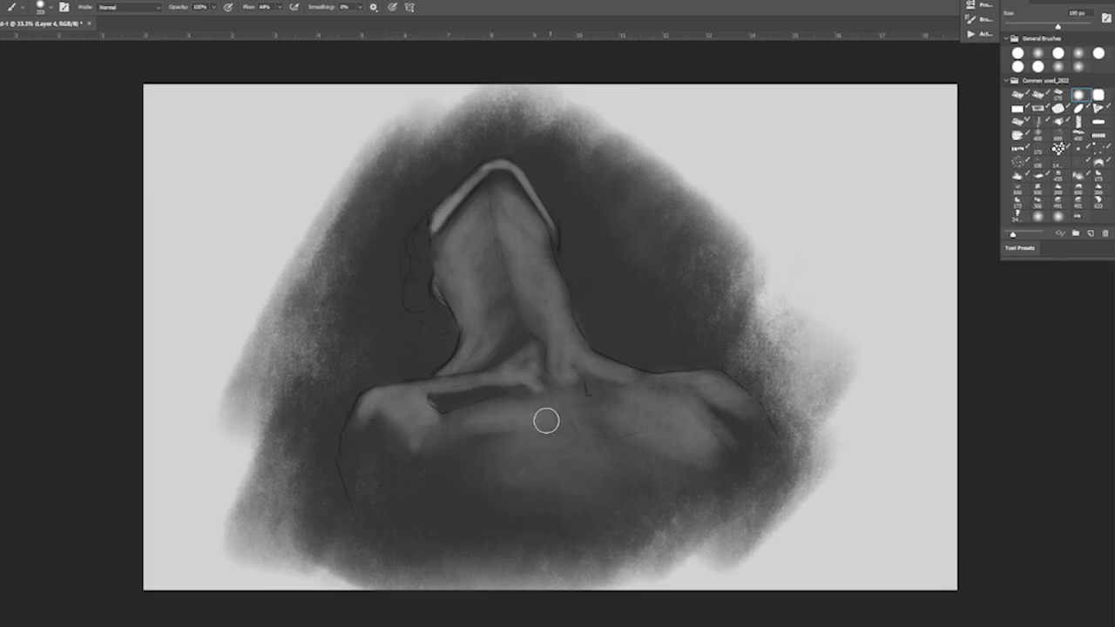
pyautogui.press(']')
pyautogui.press(']')
pyautogui.moveTo(665, 465); pyautogui.dragTo(704, 427)
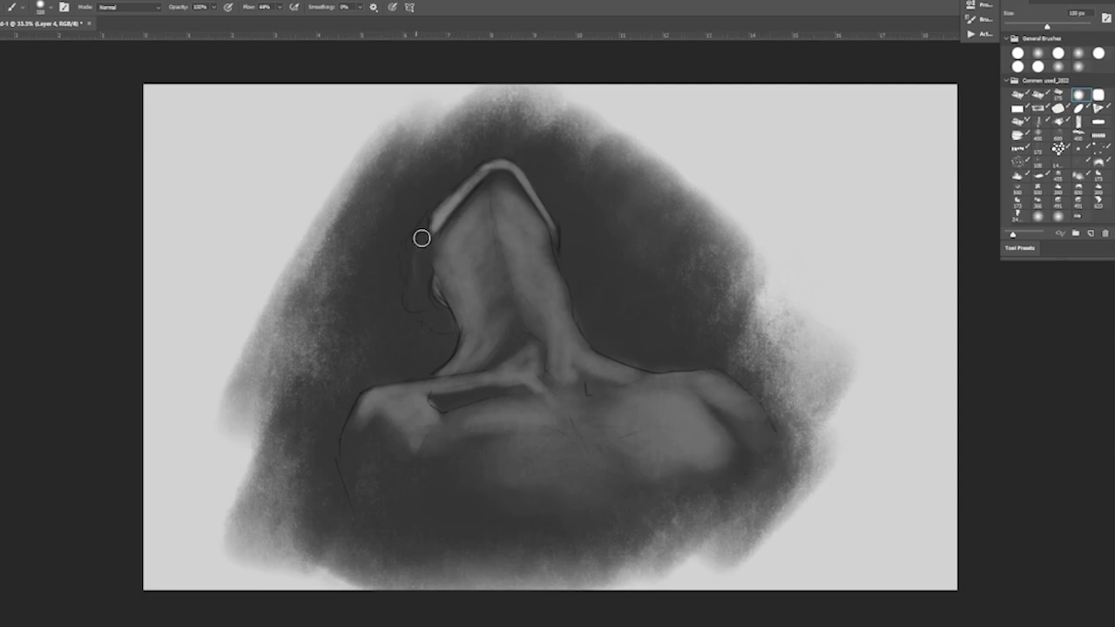
pyautogui.press('[')
pyautogui.press('[')
pyautogui.press('[')
# - Create a new layer and size the soft brush for neck shading
pyautogui.press(']')
pyautogui.press(']')
pyautogui.press(']')
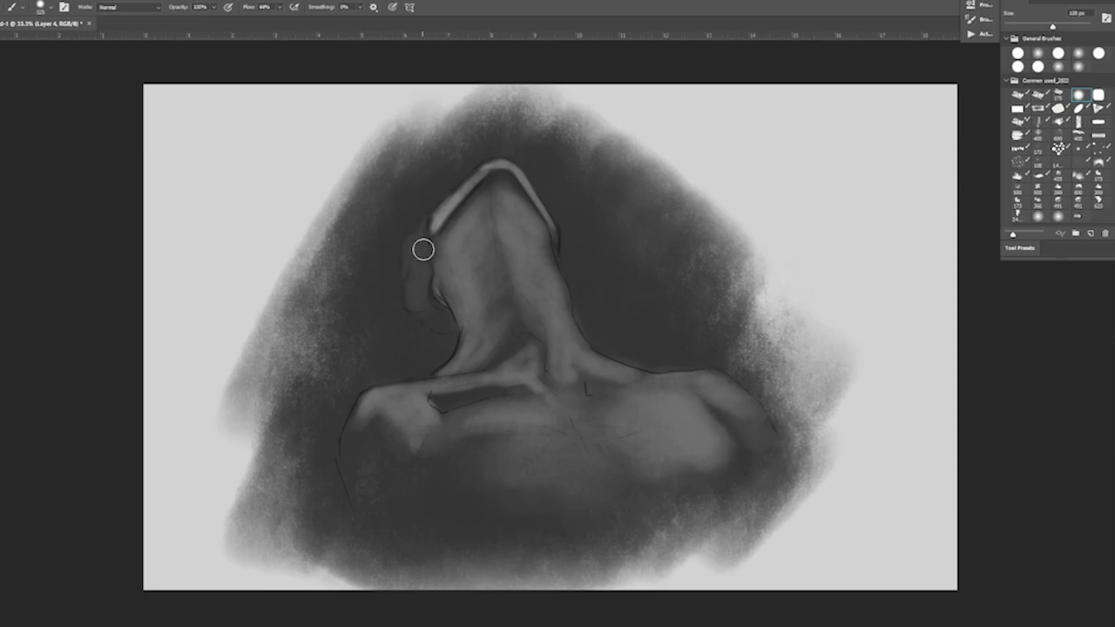
pyautogui.hotkey('ctrl', 'shift', 'alt', 'n')
pyautogui.press(']')
pyautogui.press(']')
pyautogui.press(']')
pyautogui.press(']')
pyautogui.press('[')
pyautogui.press('[')
pyautogui.press('[')
pyautogui.press(']')
pyautogui.press(']')
pyautogui.press(']')
pyautogui.press(']')
pyautogui.press('[')
pyautogui.press('[')
pyautogui.press(']')
pyautogui.press(']')
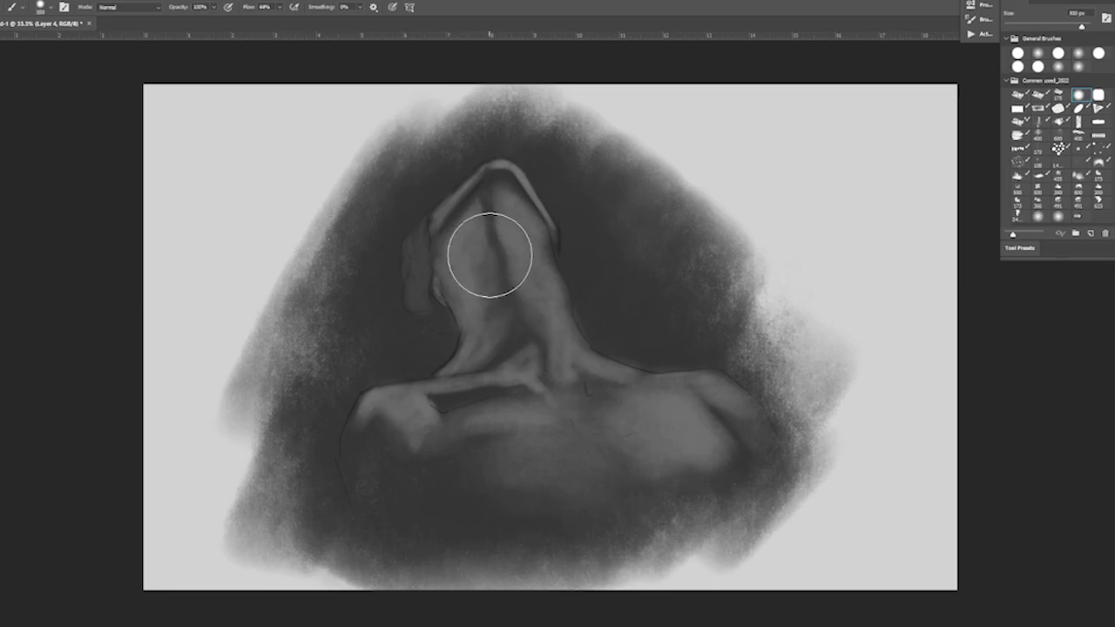
pyautogui.press(']')
pyautogui.press('[')
pyautogui.press('[')
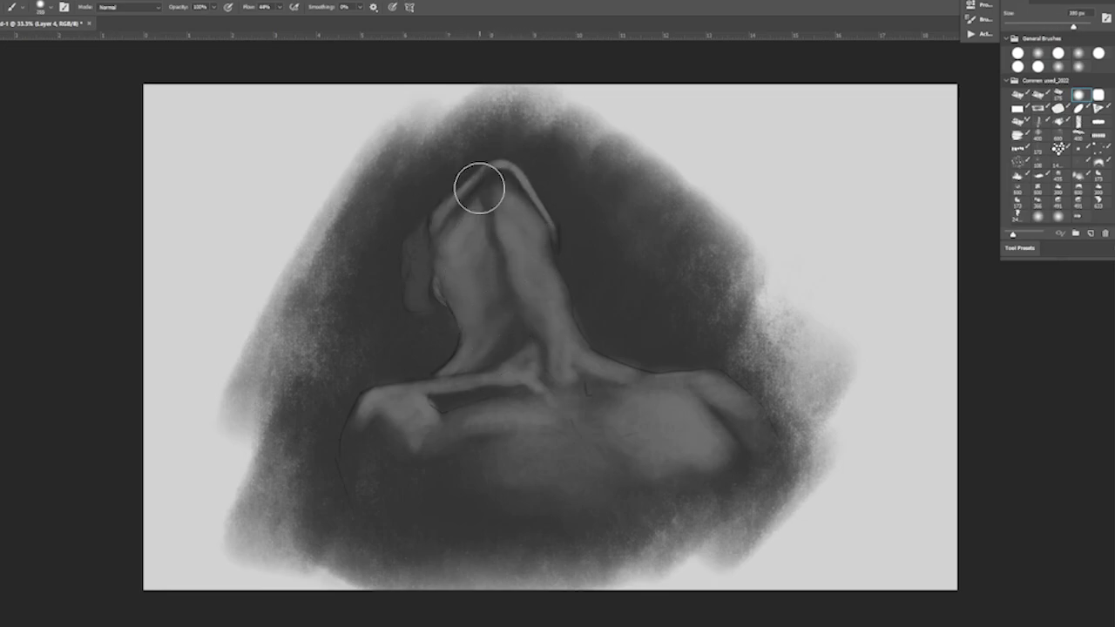
pyautogui.press('[')
pyautogui.press('[')
pyautogui.press(']')
pyautogui.press(']')
pyautogui.press(']')
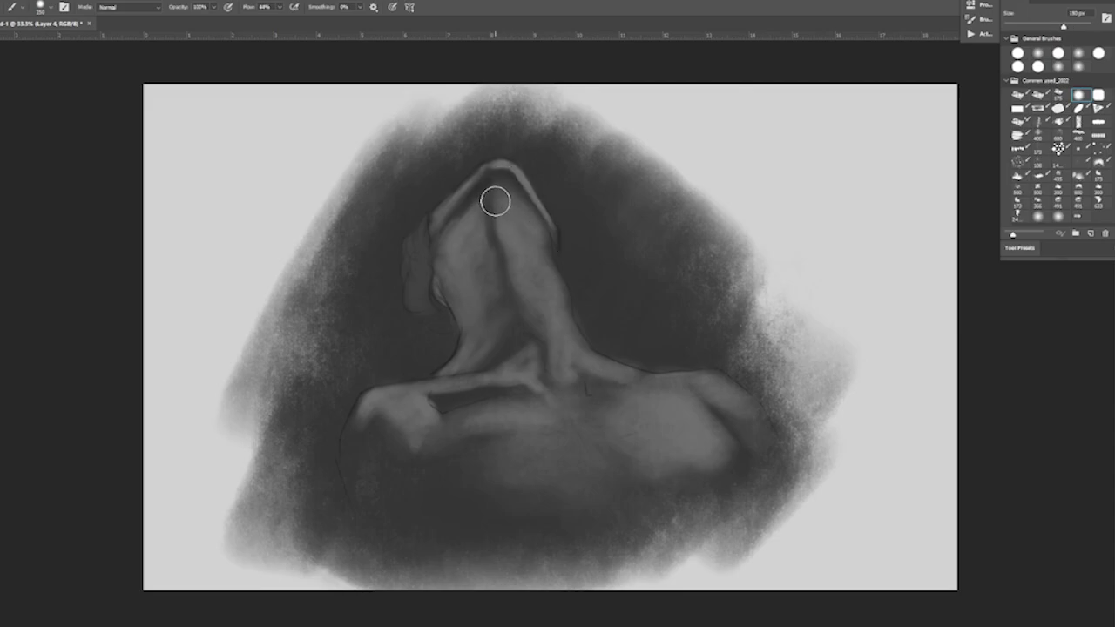
# - Repaint the neck with soft strokes, softening the throat shading
pyautogui.moveTo(556, 285)
pyautogui.mouseDown()
pyautogui.moveTo(488, 273)
pyautogui.moveTo(481, 215)
pyautogui.mouseUp()
pyautogui.press('[')
pyautogui.press('[')
pyautogui.press('[')
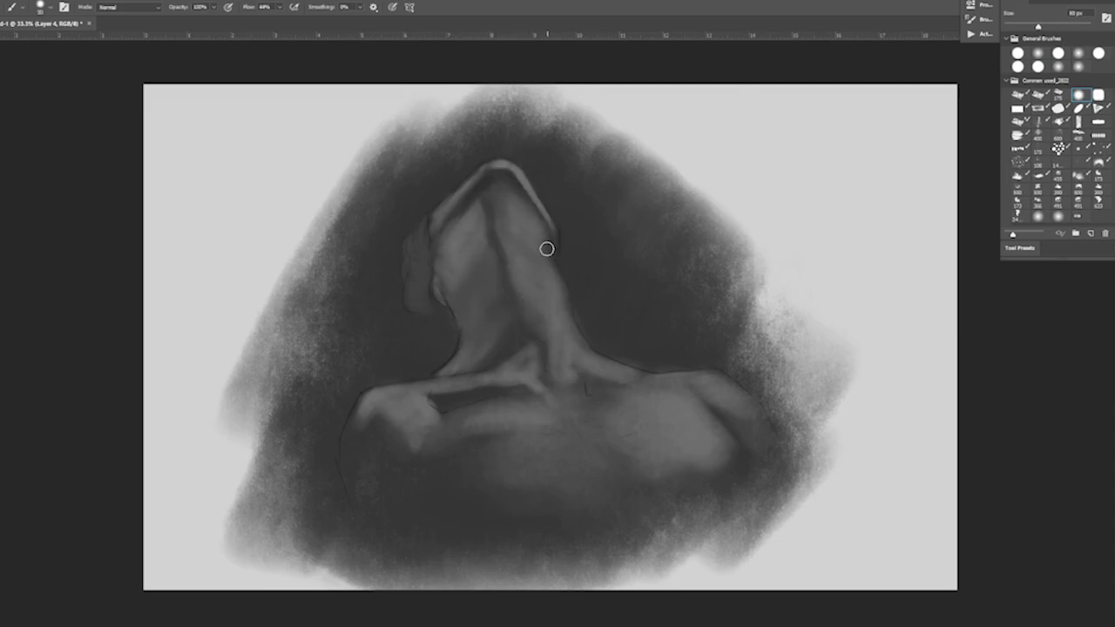
pyautogui.moveTo(553, 261)
pyautogui.mouseDown()
pyautogui.moveTo(528, 323)
pyautogui.moveTo(556, 347)
pyautogui.moveTo(562, 379)
pyautogui.moveTo(542, 324)
pyautogui.mouseUp()
pyautogui.press(']')
pyautogui.press(']')
pyautogui.press(']')
pyautogui.press('[')
pyautogui.press('[')
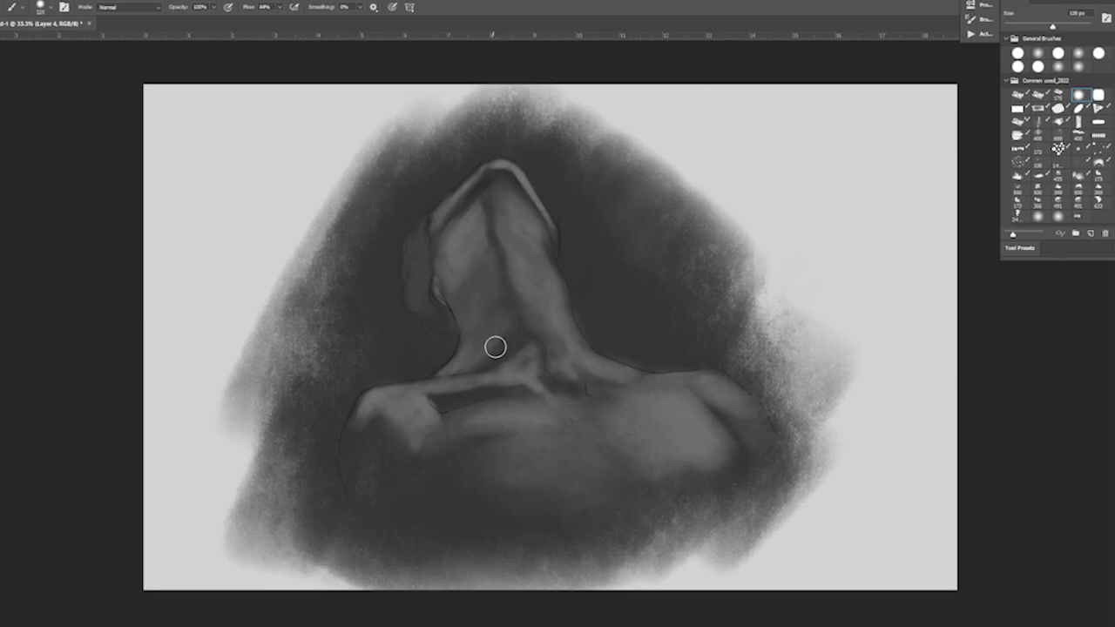
pyautogui.press(']')
# - Darken under the chin and throat and lighten the neck's front toward the collarbone
pyautogui.moveTo(522, 311); pyautogui.dragTo(552, 356)
pyautogui.press(']')
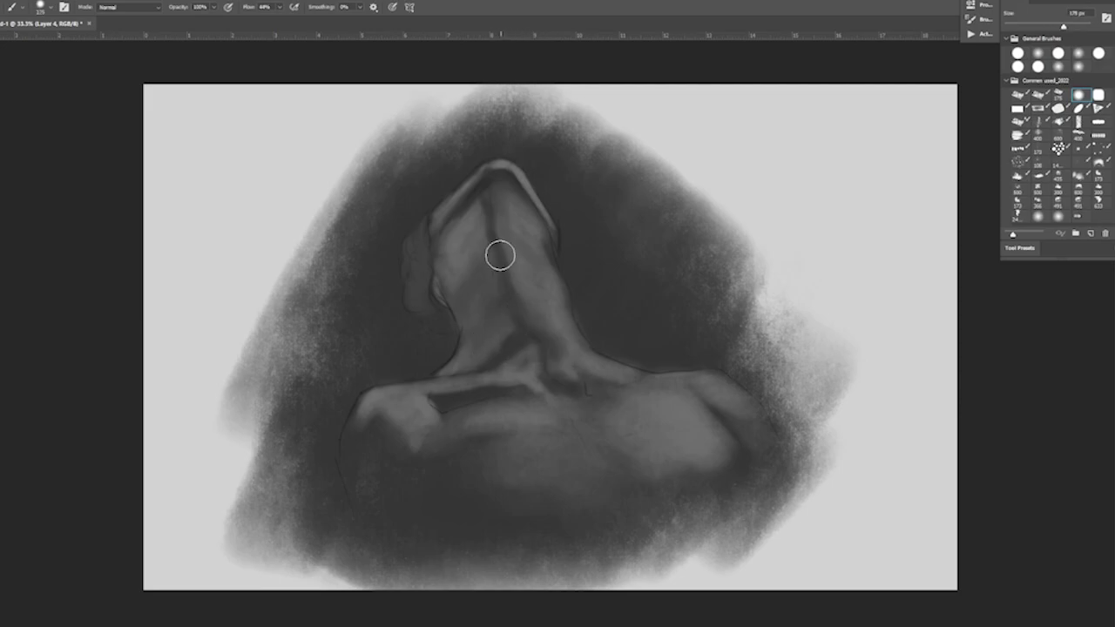
pyautogui.press(']')
pyautogui.moveTo(496, 215)
pyautogui.mouseDown()
pyautogui.moveTo(515, 301)
pyautogui.moveTo(500, 341)
pyautogui.mouseUp()
pyautogui.press('[')
pyautogui.press(']')
pyautogui.press('e')
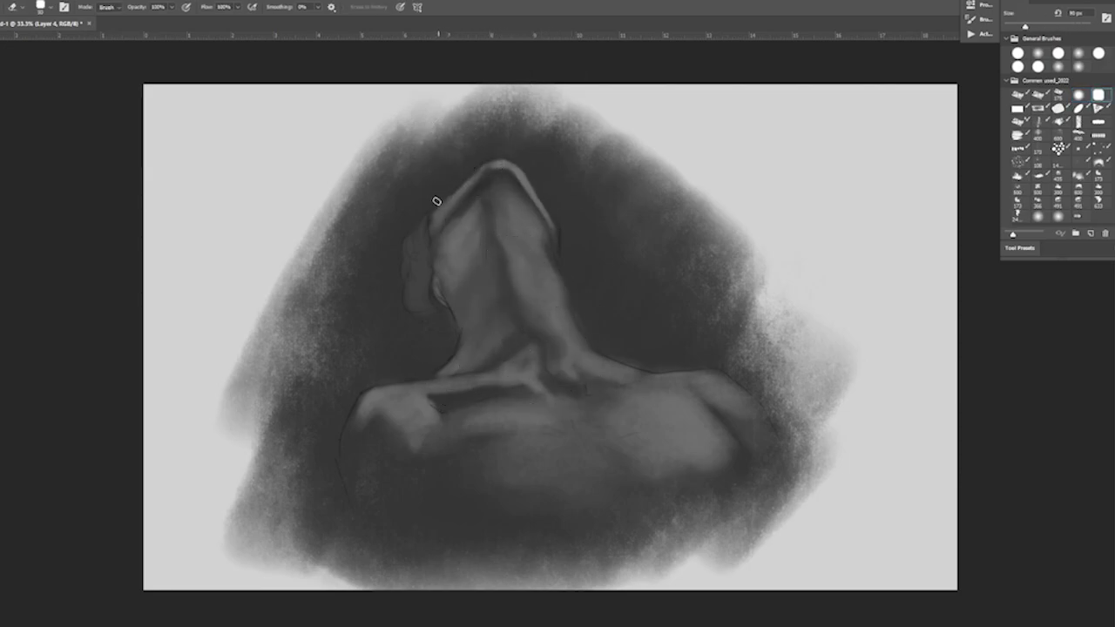
# - Lighten and widen the neck's left edge and add a faint shoulder stroke
pyautogui.press('b')
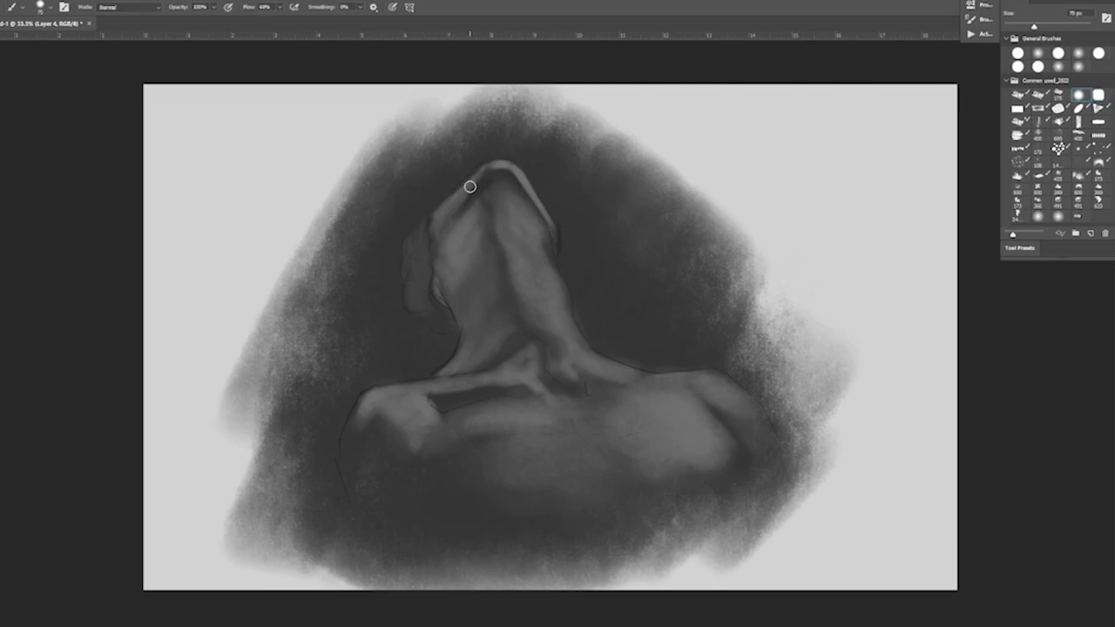
pyautogui.press(']')
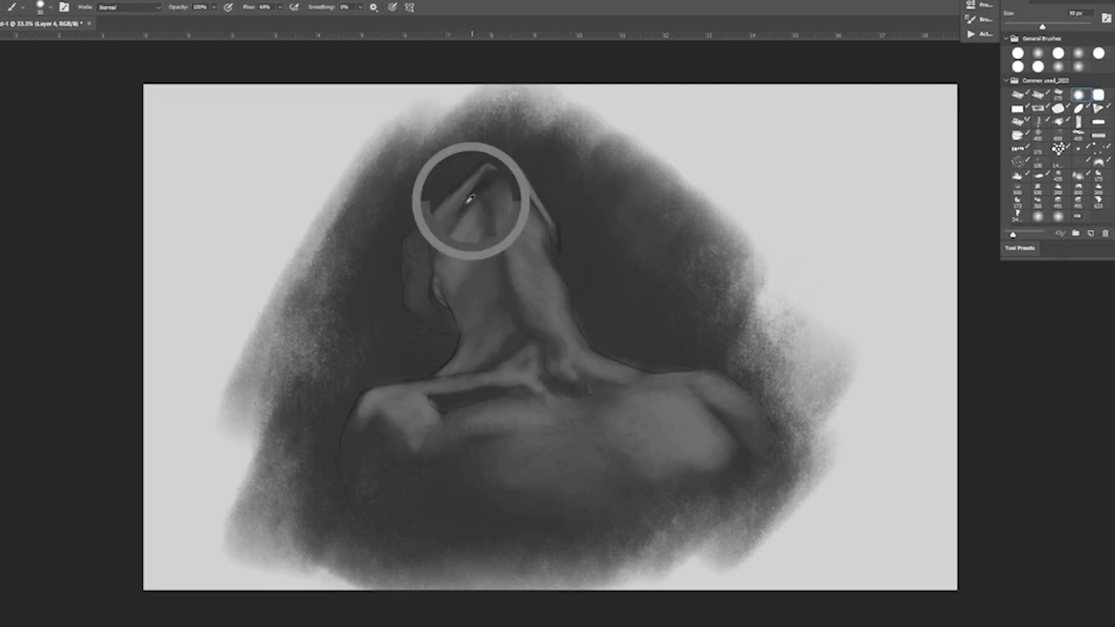
pyautogui.press('[')
pyautogui.press('[')
pyautogui.press('[')
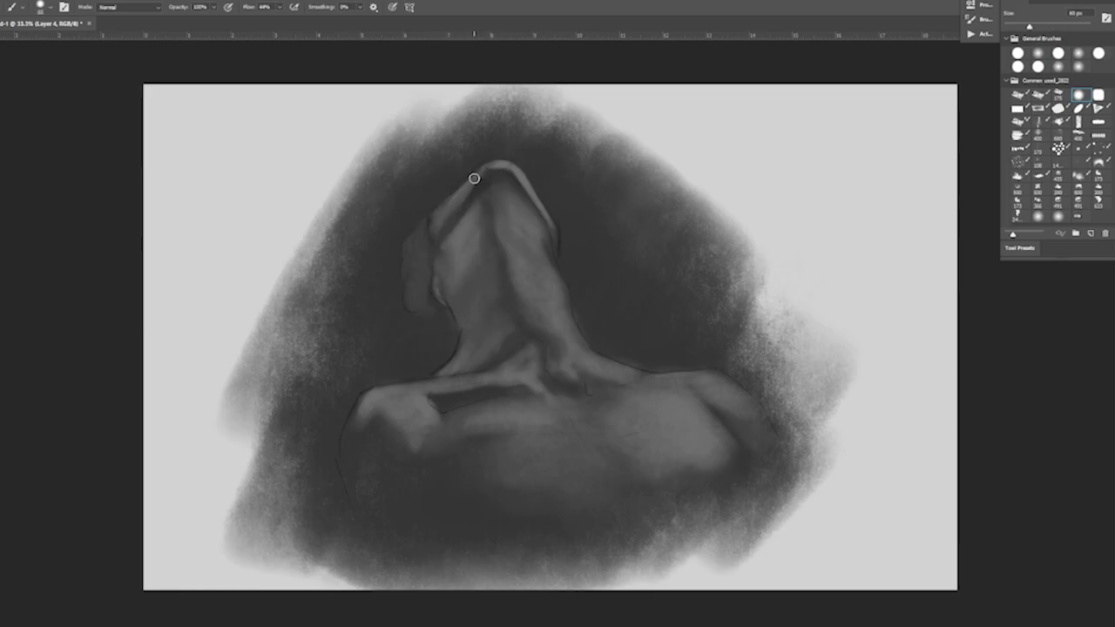
pyautogui.press(']')
pyautogui.press(']')
pyautogui.press(']')
pyautogui.press(']')
pyautogui.press(']')
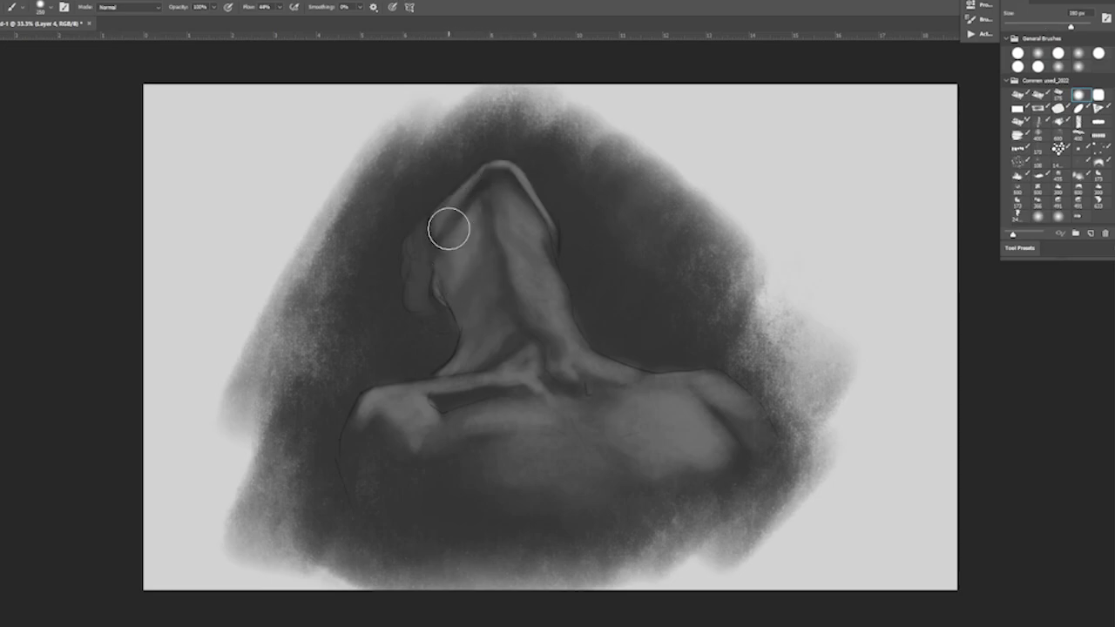
pyautogui.press('[')
pyautogui.moveTo(438, 218); pyautogui.dragTo(448, 249)
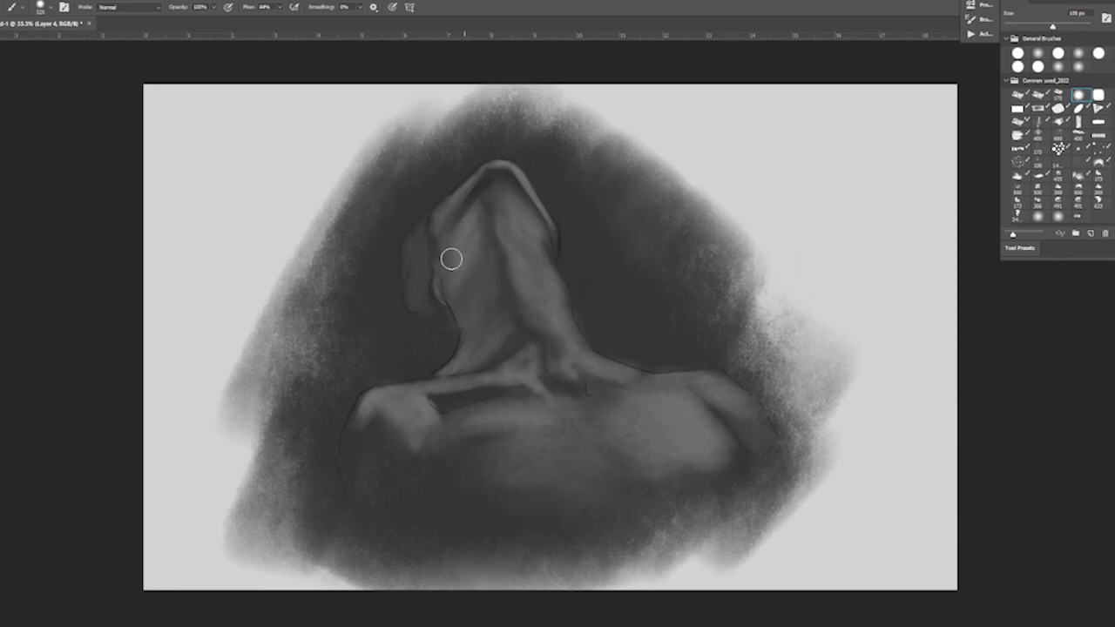
pyautogui.press('[')
pyautogui.press(']')
pyautogui.press(']')
pyautogui.press(']')
pyautogui.press('[')
pyautogui.press('[')
pyautogui.press('[')
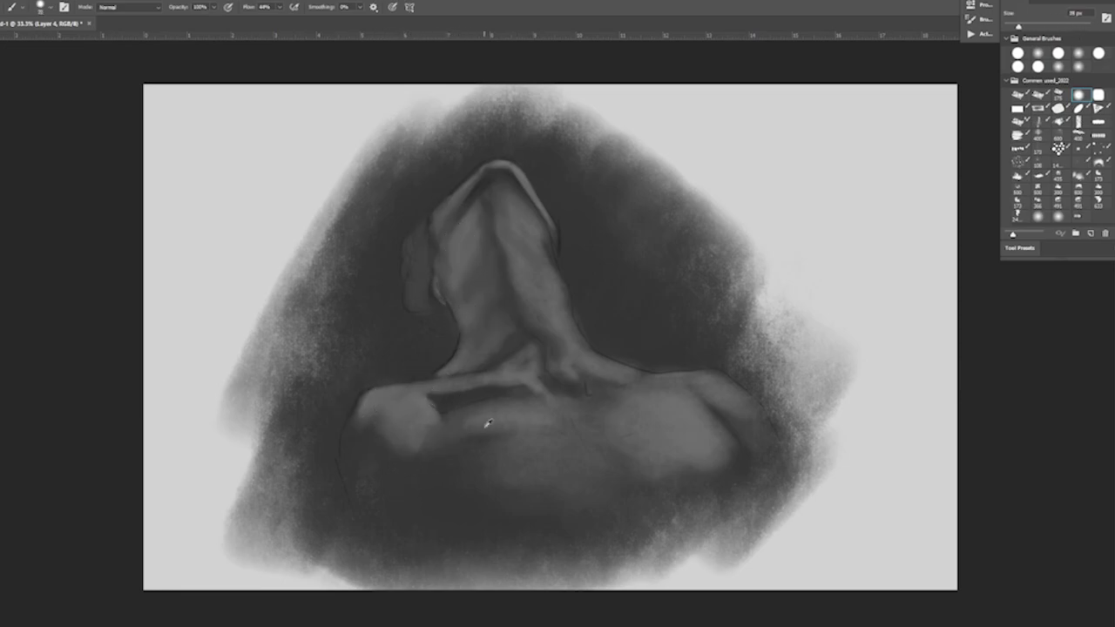
pyautogui.press(']')
pyautogui.press(']')
pyautogui.press(']')
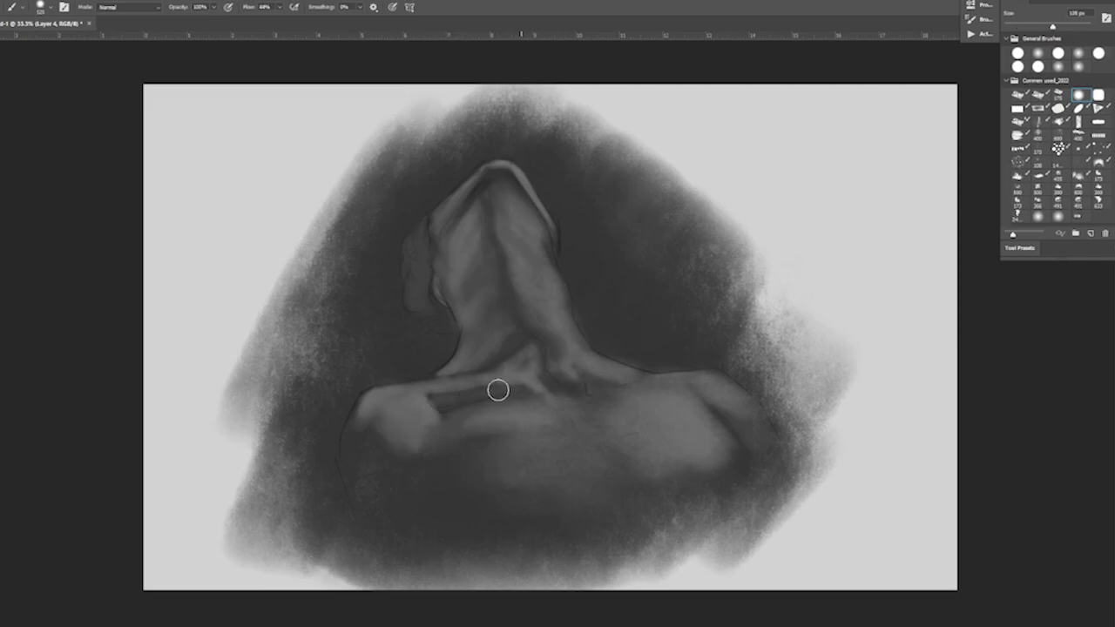
pyautogui.moveTo(435, 398); pyautogui.dragTo(444, 401)
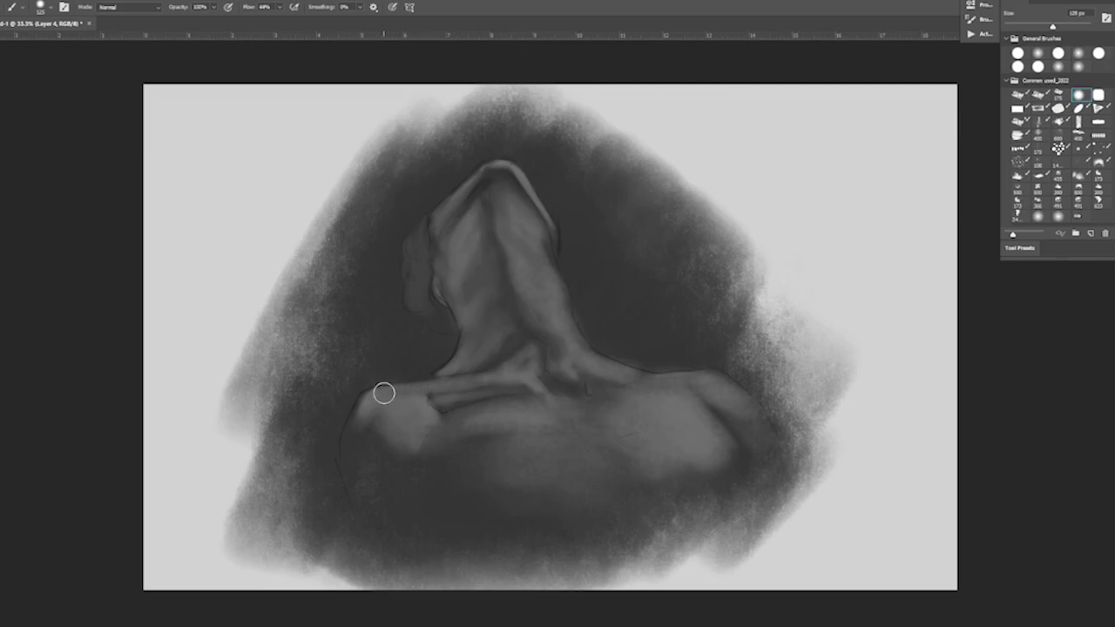
# - Paint a light highlight along the left collarbone with a 60 px soft round brush
pyautogui.press('[')
pyautogui.press('[')
pyautogui.press('[')
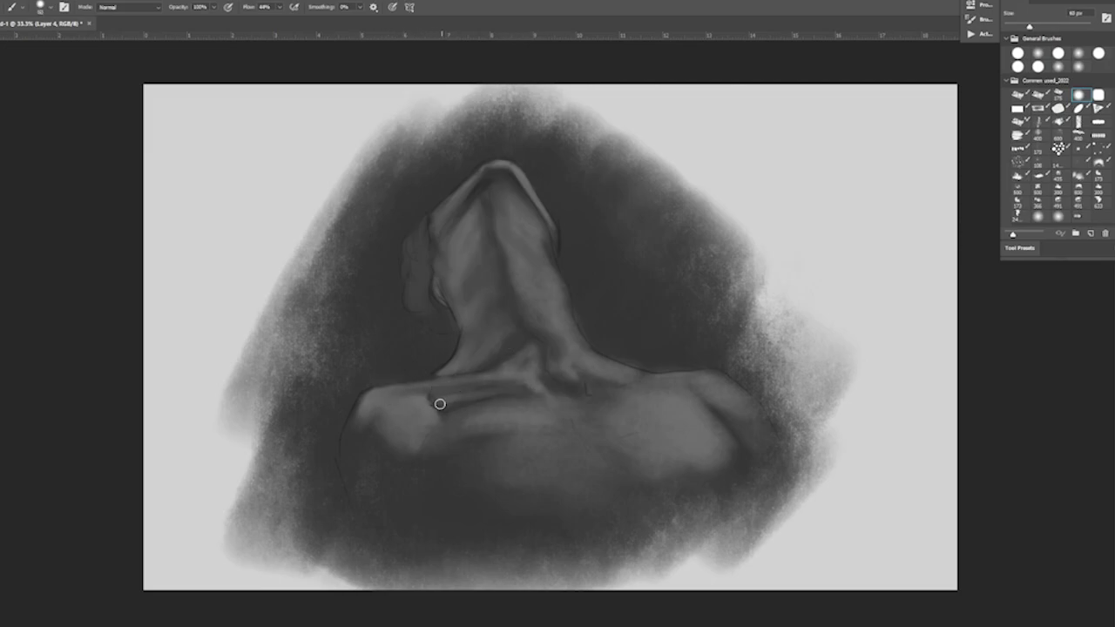
pyautogui.press('[')
pyautogui.press('[')
pyautogui.press('[')
pyautogui.press('.')
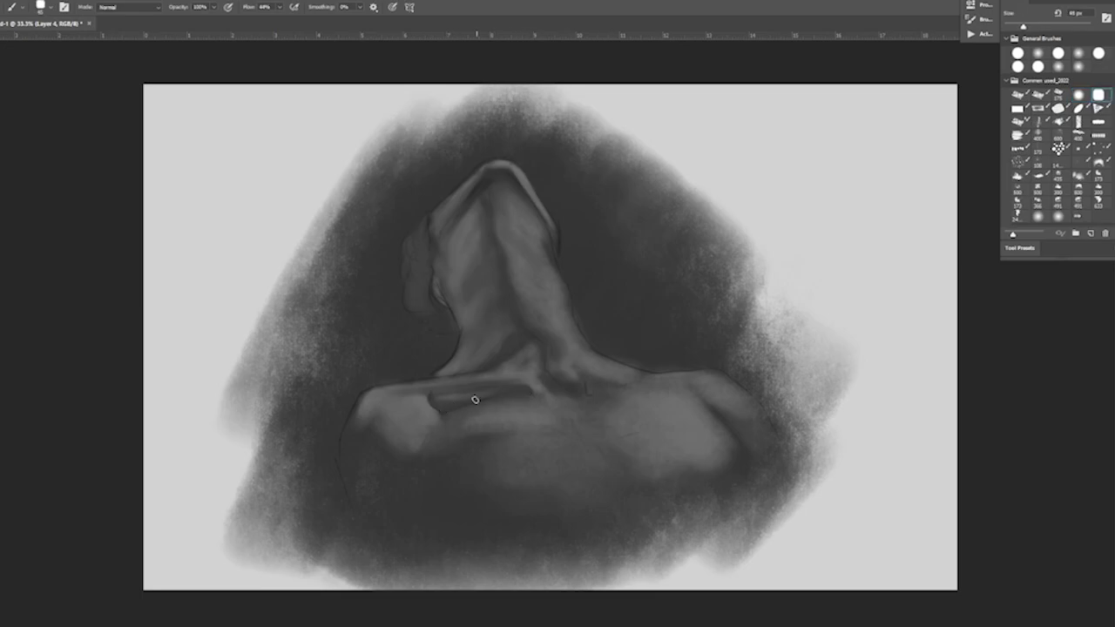
pyautogui.press(',')
pyautogui.press(']')
pyautogui.moveTo(448, 397); pyautogui.dragTo(508, 391)
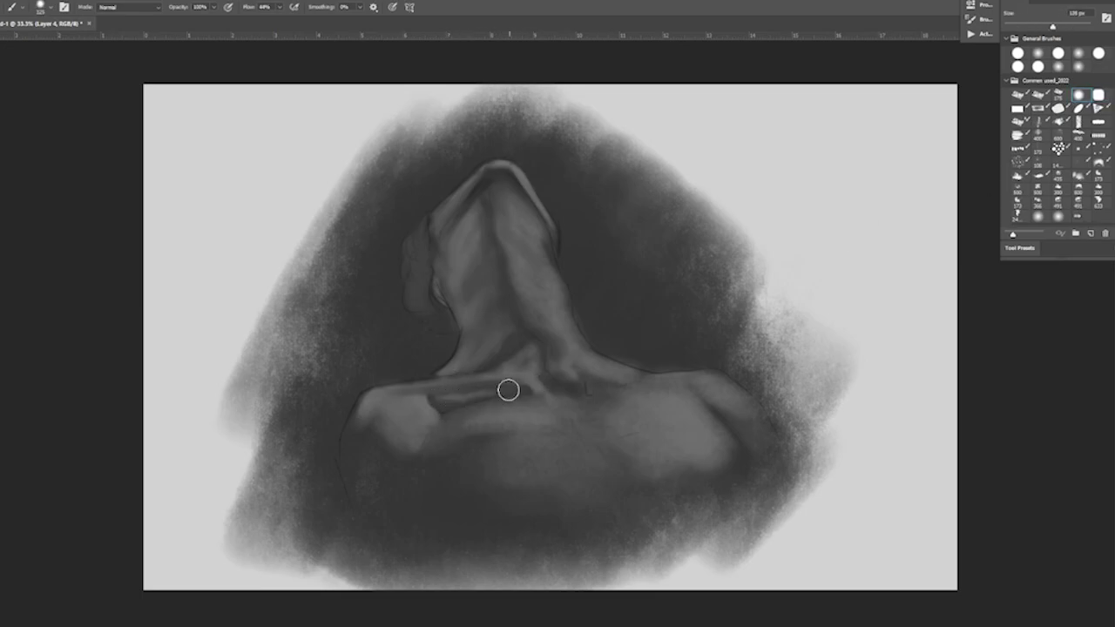
pyautogui.press('.')
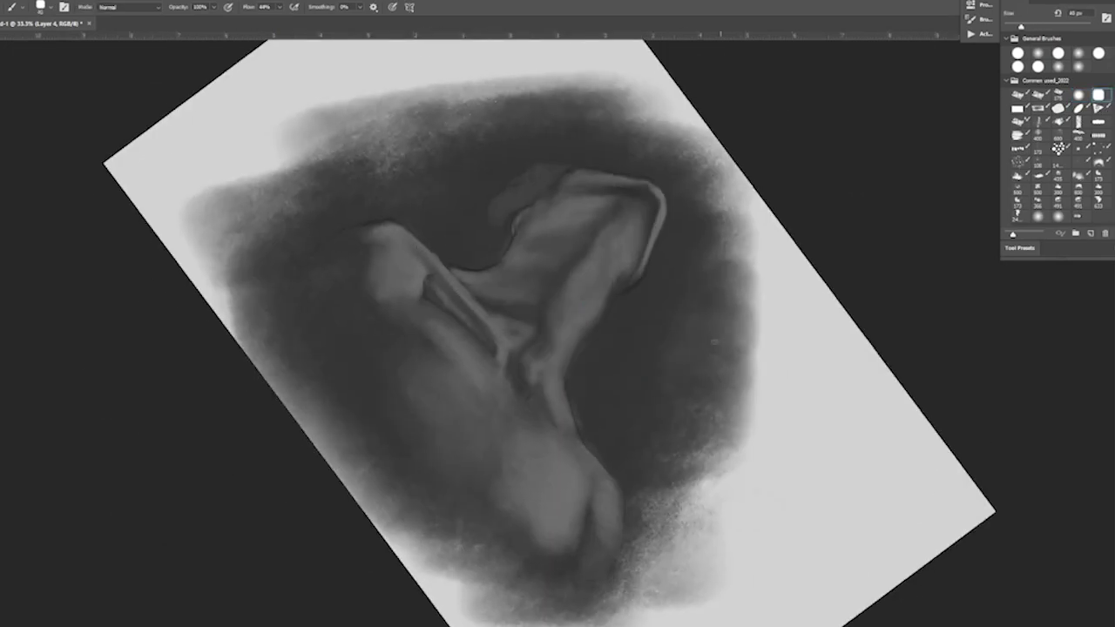
# - Straighten the rotated canvas view and set the soft round brush to about 400 px
pyautogui.press('r')
pyautogui.press('Escape')
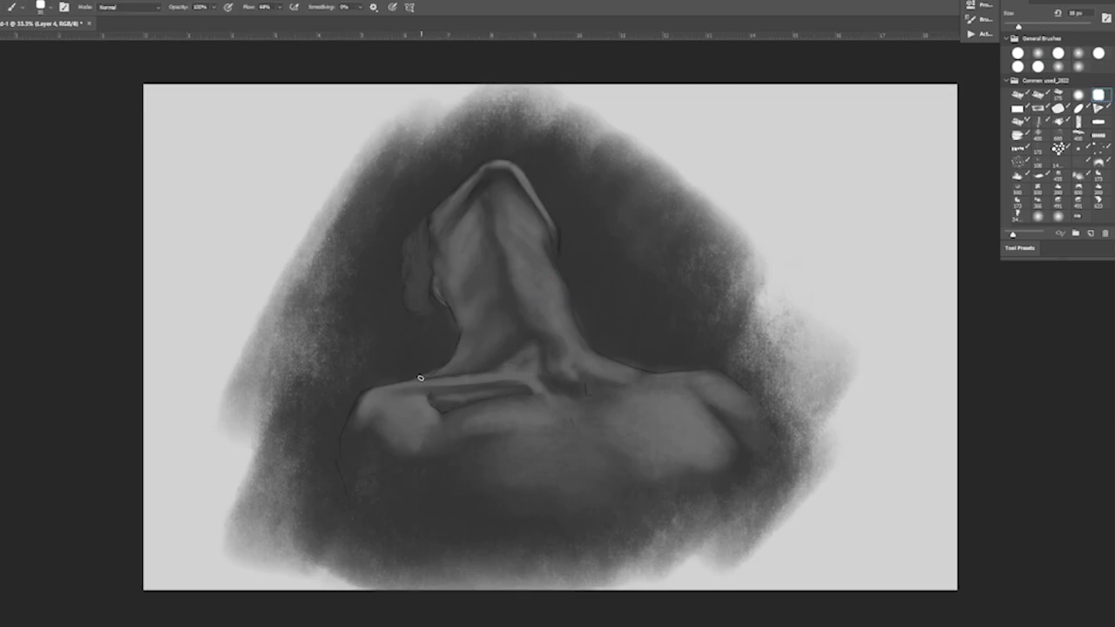
pyautogui.press('[')
pyautogui.press('[')
pyautogui.press('[')
pyautogui.press(',')
pyautogui.press('[')
pyautogui.press('[')
pyautogui.press('[')
pyautogui.press('[')
pyautogui.press('[')
pyautogui.press('[')
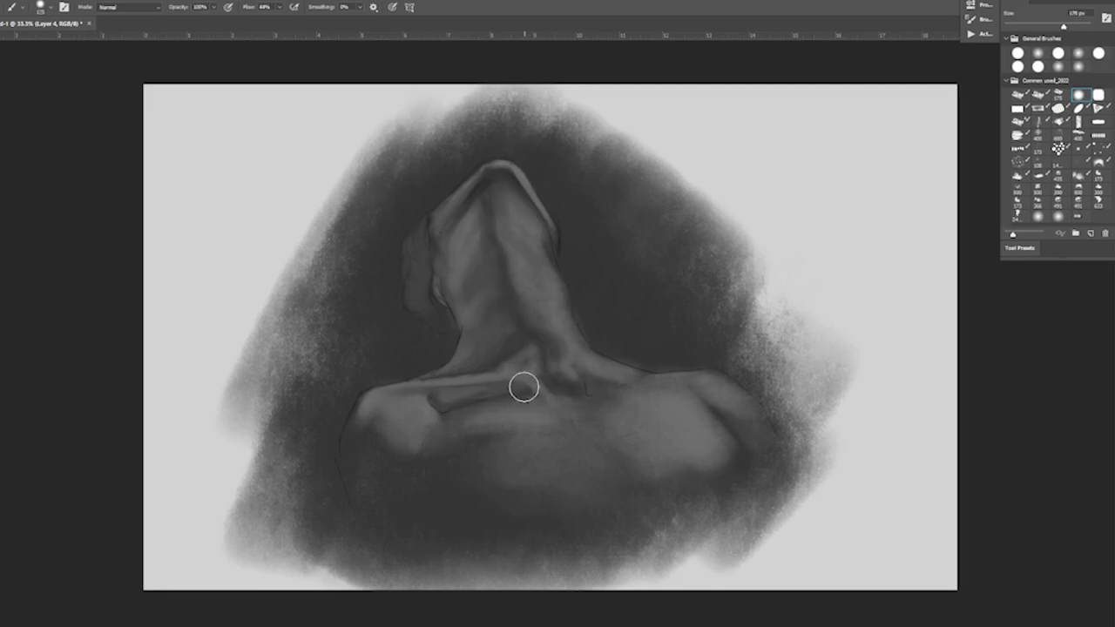
pyautogui.press(']')
pyautogui.press(']')
pyautogui.press(']')
pyautogui.press('[')
pyautogui.press('[')
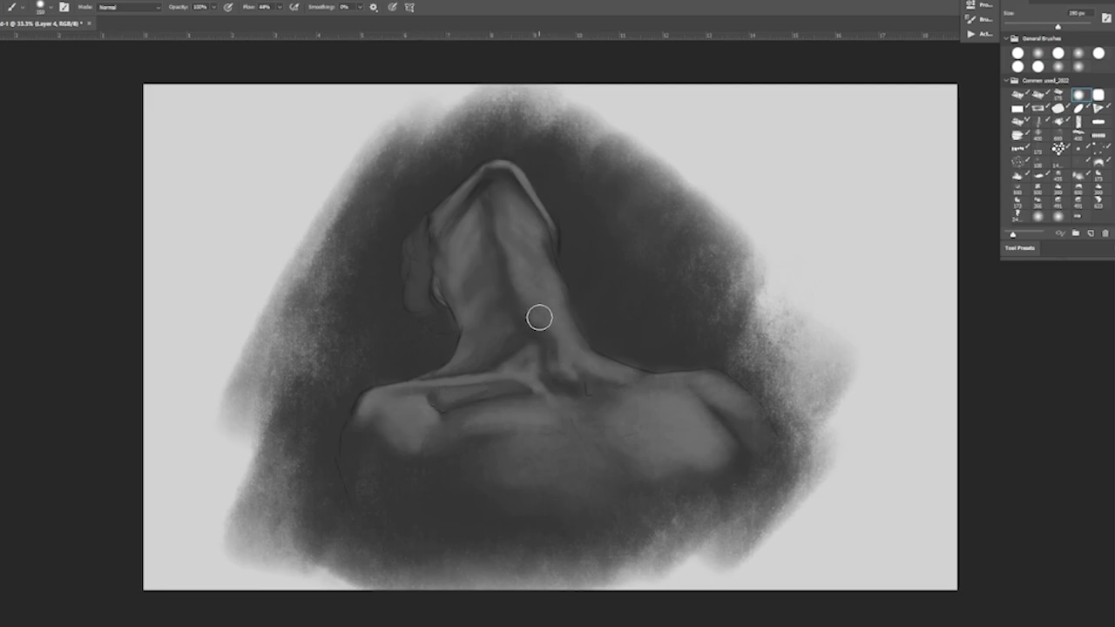
pyautogui.press(']')
pyautogui.press(']')
pyautogui.press(']')
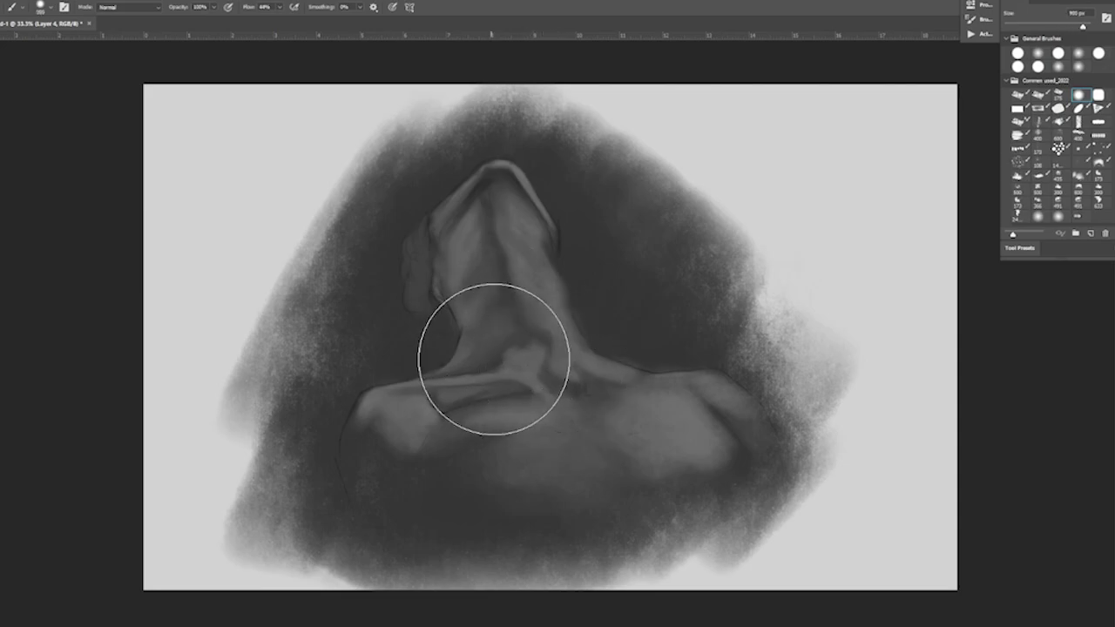
pyautogui.press('[')
pyautogui.press('[')
pyautogui.press('[')
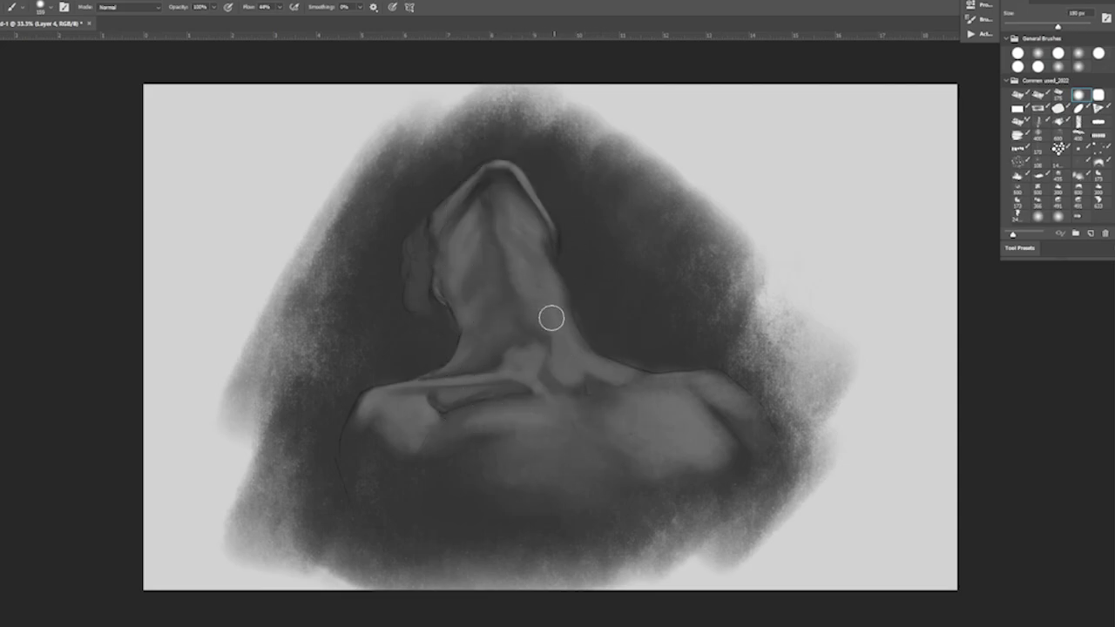
pyautogui.press(']')
pyautogui.press(']')
pyautogui.press('[')
pyautogui.press('[')
pyautogui.press(']')
pyautogui.press(']')
pyautogui.press('[')
pyautogui.press('[')
pyautogui.press(']')
pyautogui.press(']')
# - Paint a lighter patch on the lower back and smooth the right shoulder
pyautogui.press(']')
pyautogui.moveTo(486, 499); pyautogui.dragTo(618, 473)
pyautogui.press('[')
pyautogui.press('[')
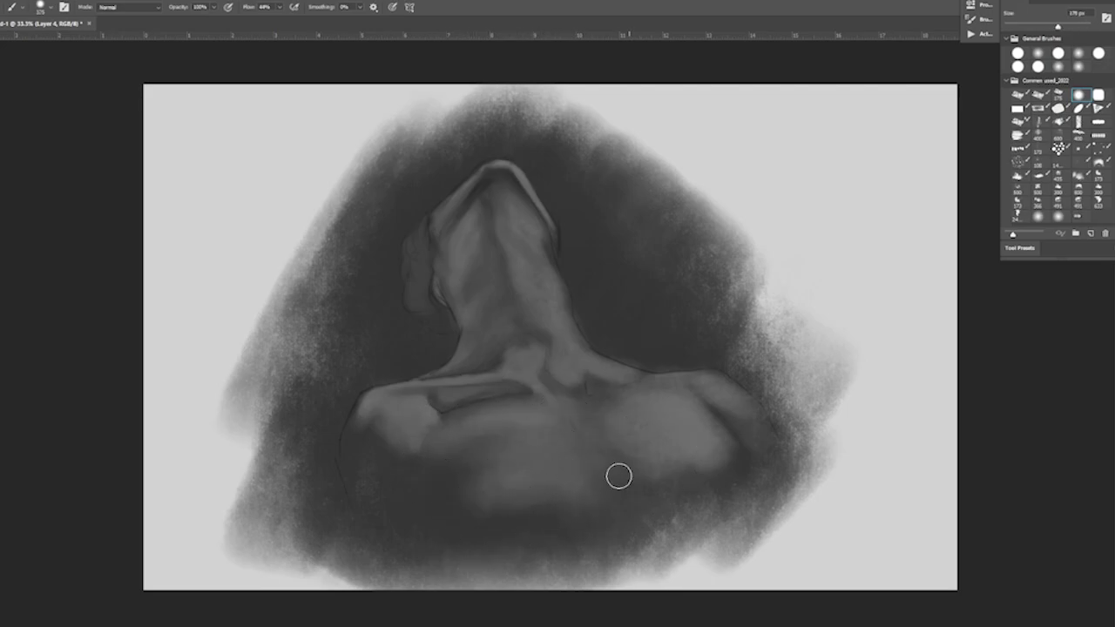
pyautogui.press(']')
pyautogui.press(']')
pyautogui.moveTo(733, 444); pyautogui.dragTo(610, 485)
pyautogui.press('[')
pyautogui.press('[')
pyautogui.press('[')
pyautogui.press('[')
pyautogui.press('[')
pyautogui.press('[')
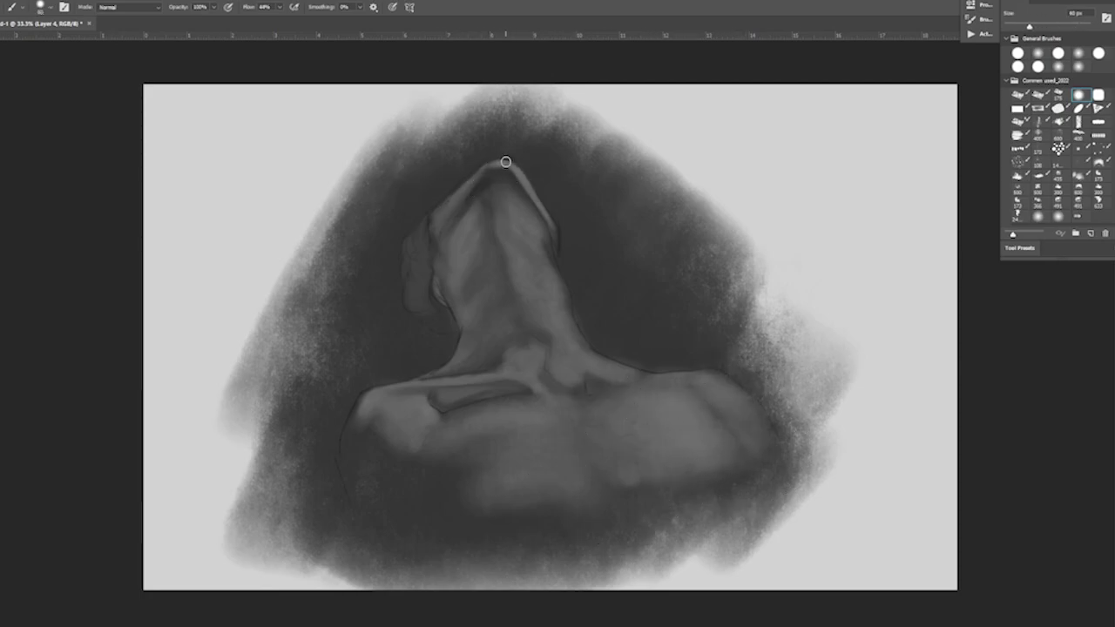
pyautogui.press('[')
pyautogui.press('[')
pyautogui.press('[')
# - Return from the Eraser to the Brush and resize it to about 100 px
pyautogui.press('e')
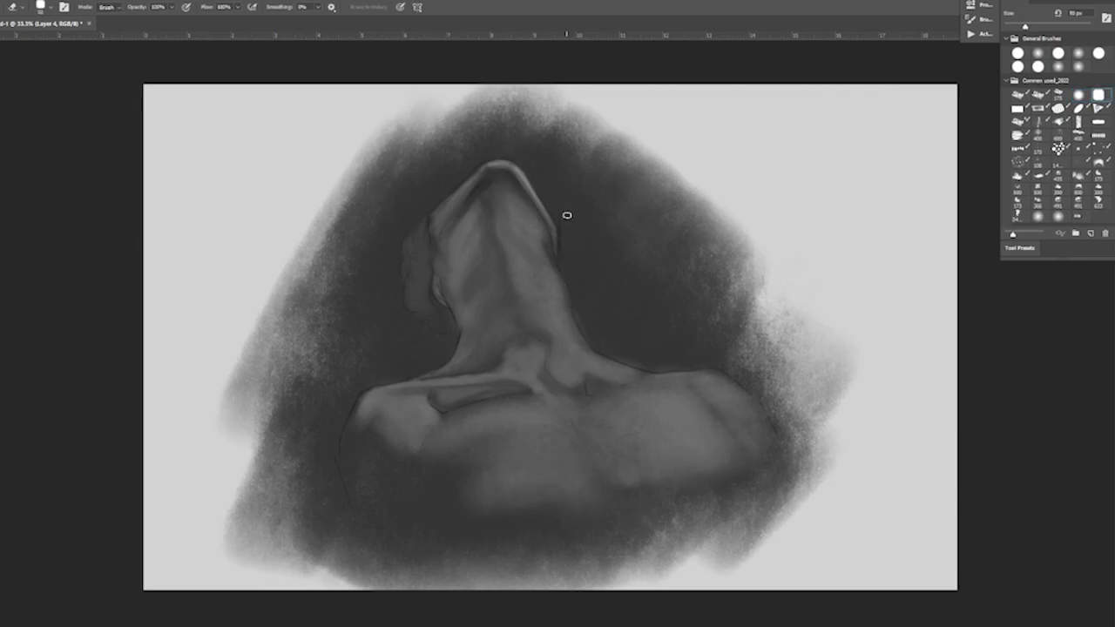
pyautogui.press('b')
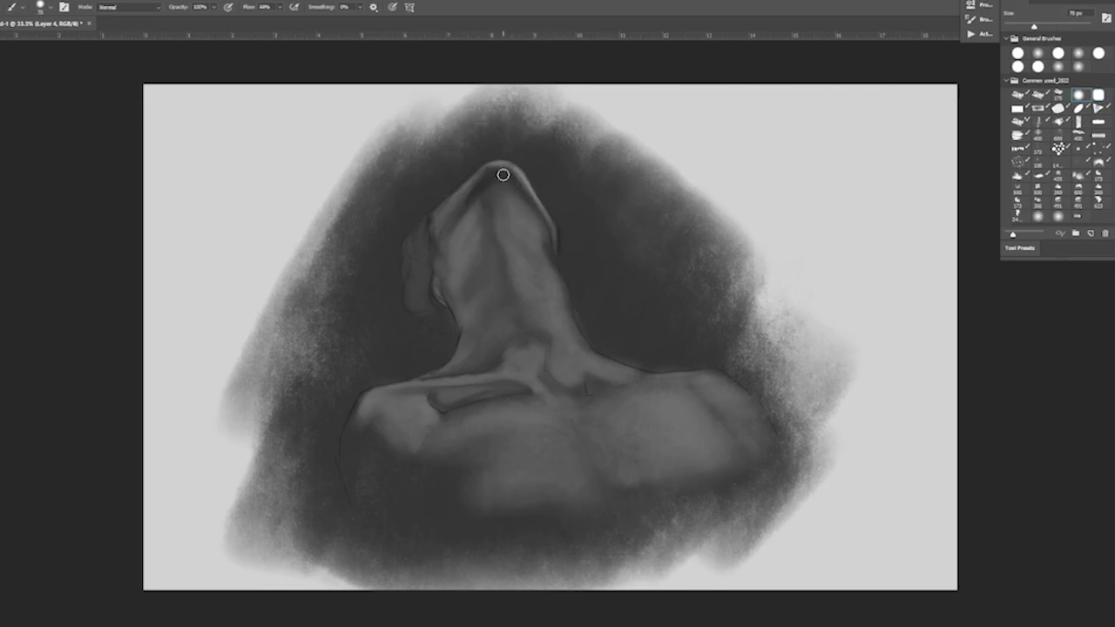
pyautogui.press(']')
pyautogui.press(']')
pyautogui.press(']')
pyautogui.press(']')
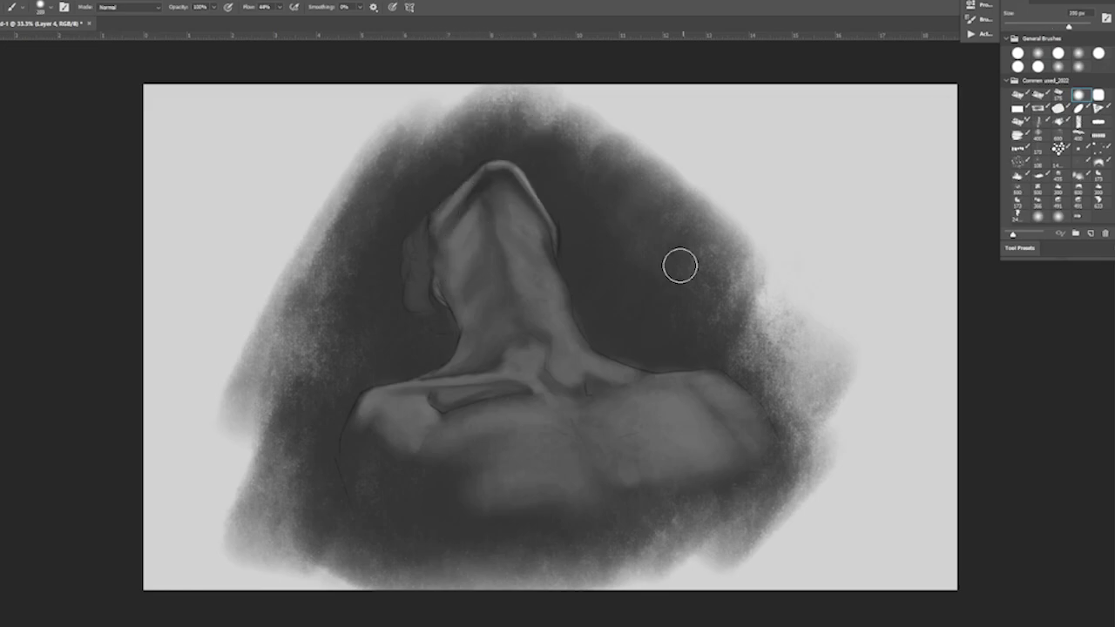
pyautogui.press('[')
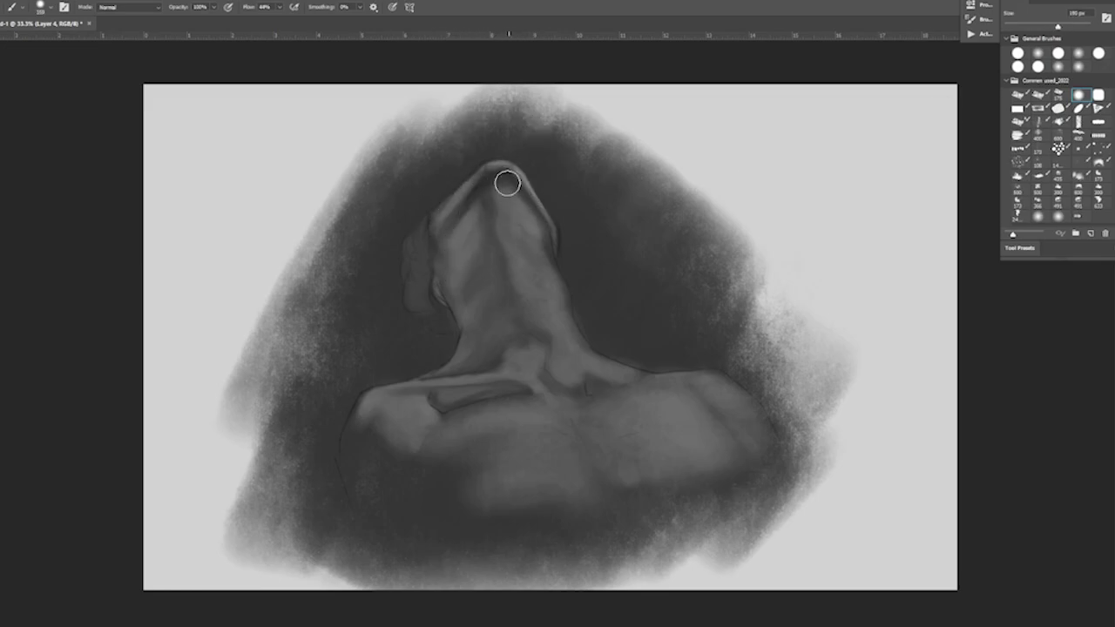
pyautogui.press(']')
pyautogui.press(']')
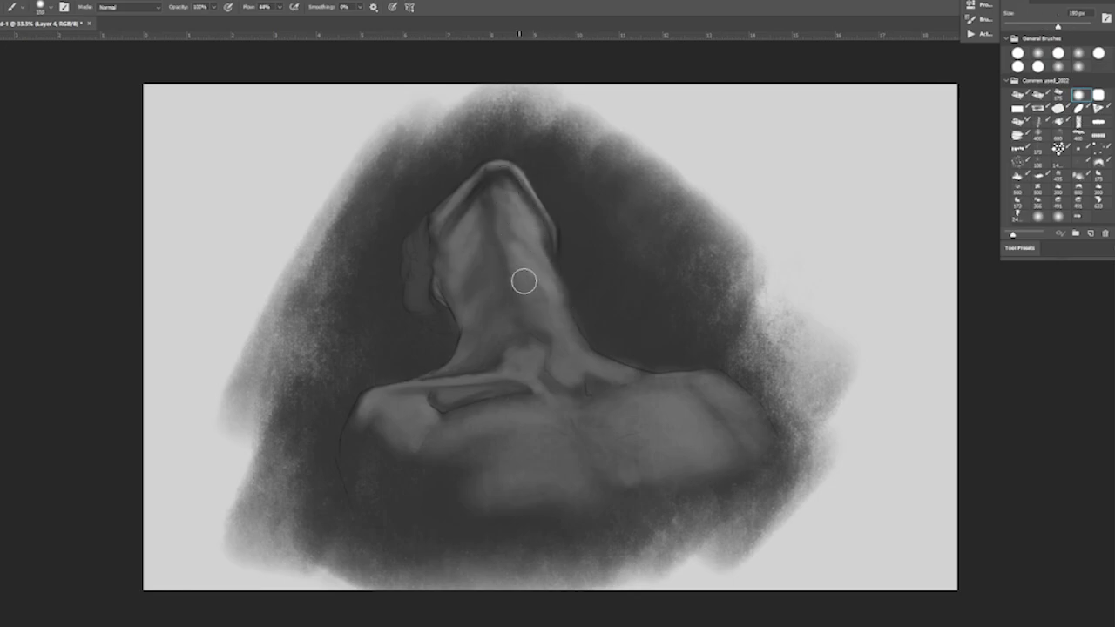
pyautogui.press('[')
pyautogui.press('[')
pyautogui.press('[')
pyautogui.press(']')
pyautogui.press(']')
pyautogui.press(']')
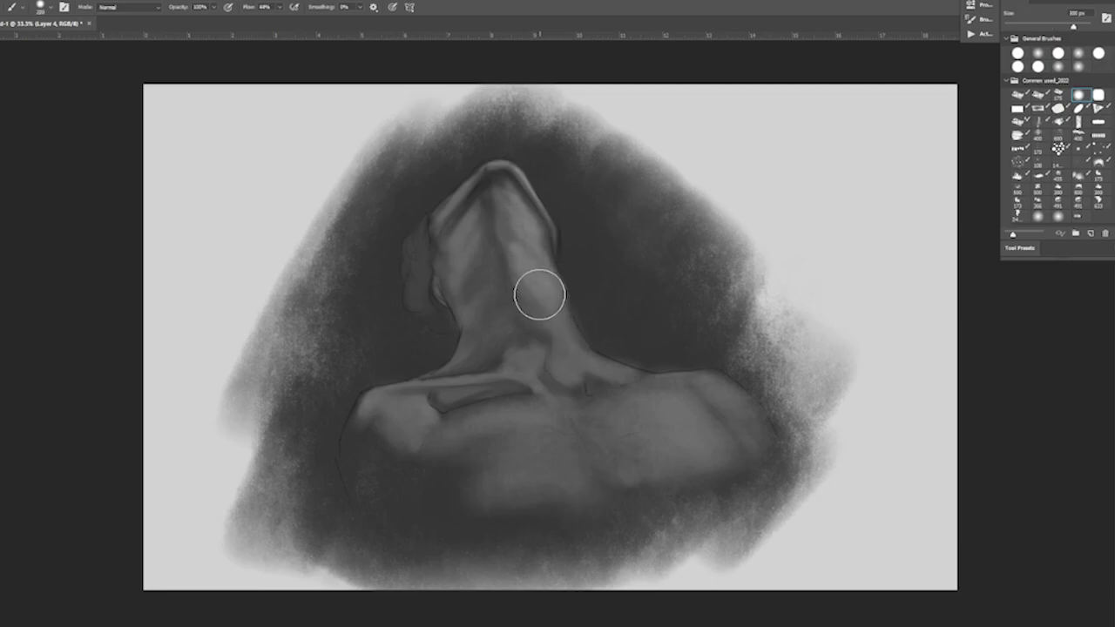
pyautogui.press('[')
pyautogui.press('[')
pyautogui.press('[')
pyautogui.press('[')
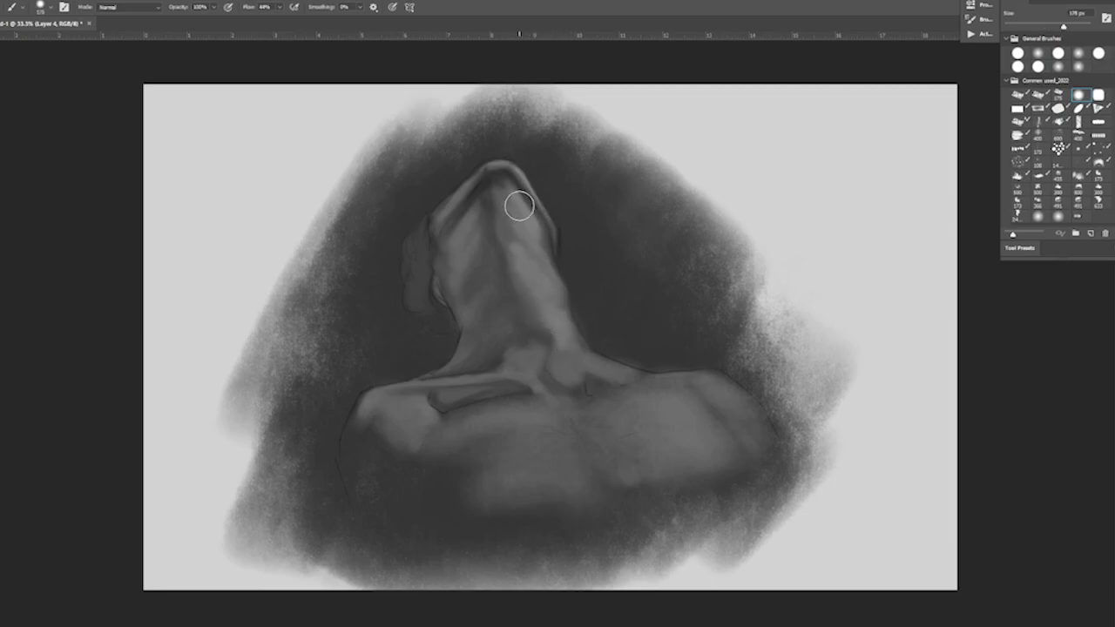
pyautogui.press('[')
pyautogui.press('[')
pyautogui.press('[')
pyautogui.press('[')
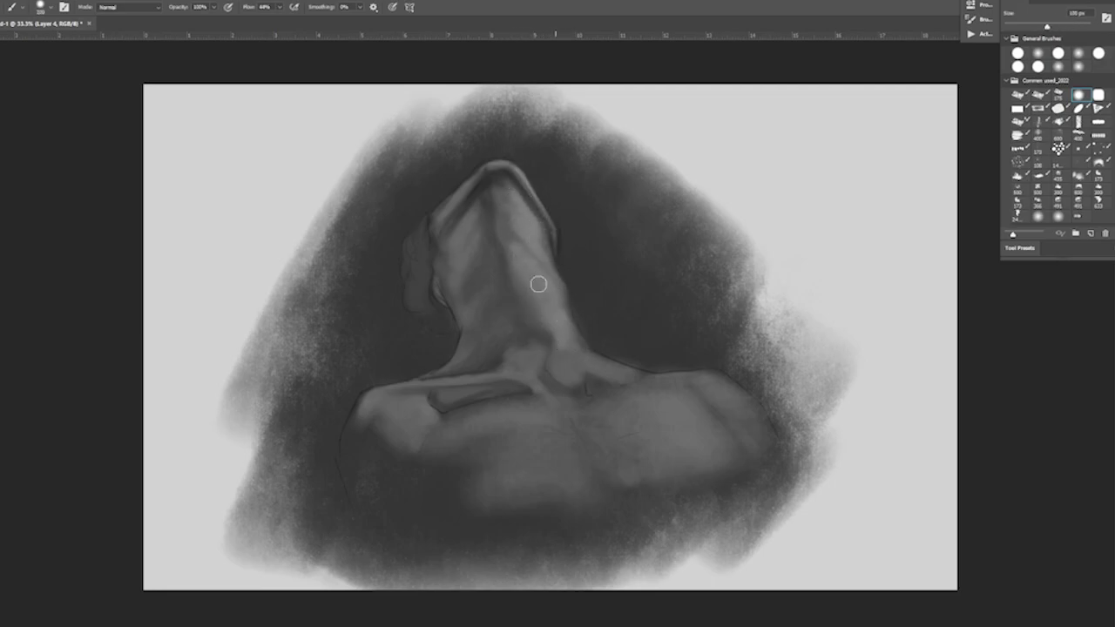
# - Lighten the neck base and right shoulder, and add a small left-shoulder highlight
pyautogui.press('[')
pyautogui.press('[')
pyautogui.press('[')
pyautogui.press('[')
pyautogui.press('[')
pyautogui.press('[')
pyautogui.press(']')
pyautogui.press(']')
pyautogui.press(']')
pyautogui.press(']')
pyautogui.press(']')
pyautogui.press(']')
pyautogui.moveTo(597, 376)
pyautogui.mouseDown()
pyautogui.moveTo(722, 444)
pyautogui.moveTo(722, 418)
pyautogui.mouseUp()
pyautogui.press(']')
pyautogui.press(']')
pyautogui.press('[')
pyautogui.press('[')
pyautogui.press('[')
pyautogui.moveTo(654, 386)
pyautogui.mouseDown()
pyautogui.moveTo(741, 393)
pyautogui.moveTo(755, 428)
pyautogui.moveTo(712, 398)
pyautogui.moveTo(694, 414)
pyautogui.mouseUp()
pyautogui.press(']')
pyautogui.press(']')
pyautogui.press(']')
pyautogui.press(']')
pyautogui.press('[')
pyautogui.moveTo(673, 378); pyautogui.dragTo(656, 390)
pyautogui.press('[')
pyautogui.press('[')
pyautogui.press('[')
pyautogui.press('[')
pyautogui.press('[')
pyautogui.moveTo(363, 406); pyautogui.dragTo(371, 396)
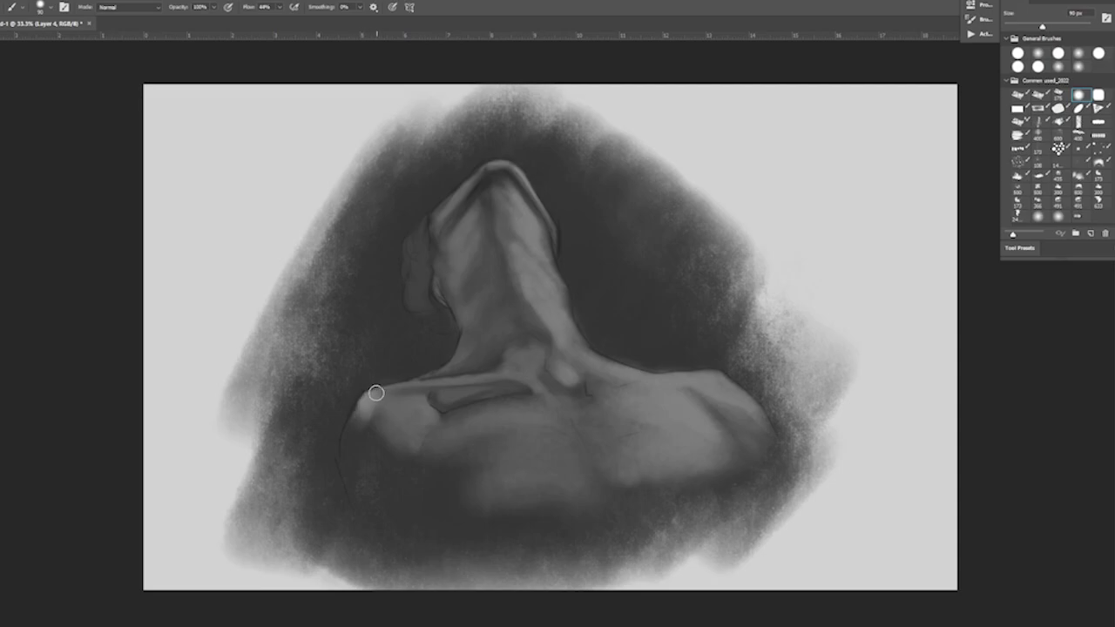
pyautogui.moveTo(445, 394); pyautogui.dragTo(459, 448)
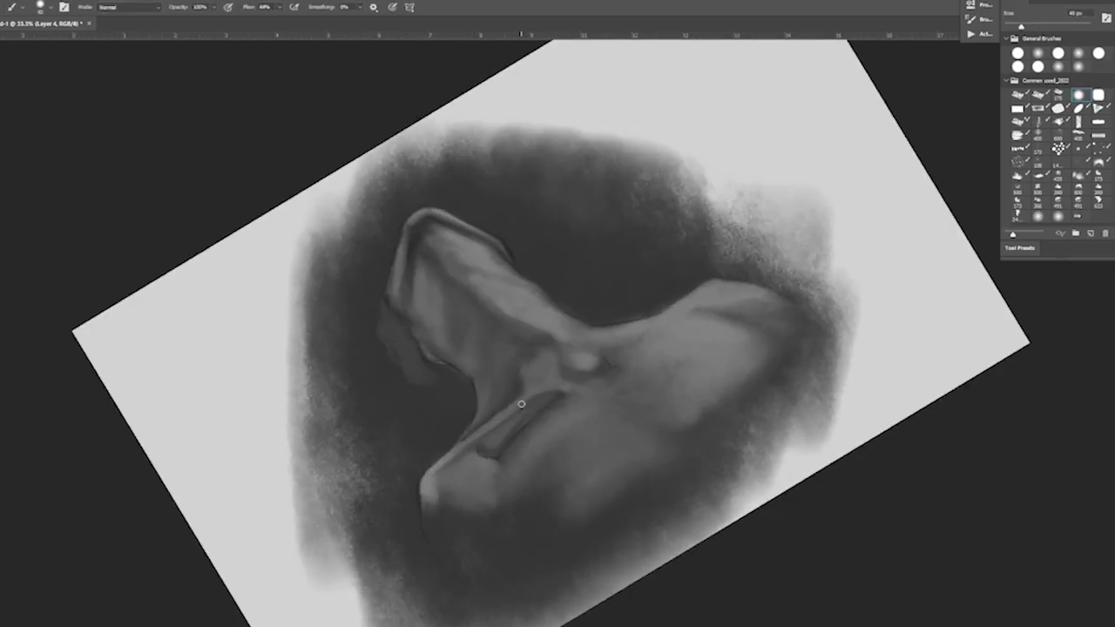
# - Repaint the inner fold near the head and lay a light stroke along the neck groove
pyautogui.press(']')
pyautogui.moveTo(418, 253); pyautogui.dragTo(422, 258)
pyautogui.press('[')
pyautogui.press('[')
pyautogui.press('[')
pyautogui.moveTo(491, 452); pyautogui.dragTo(551, 398)
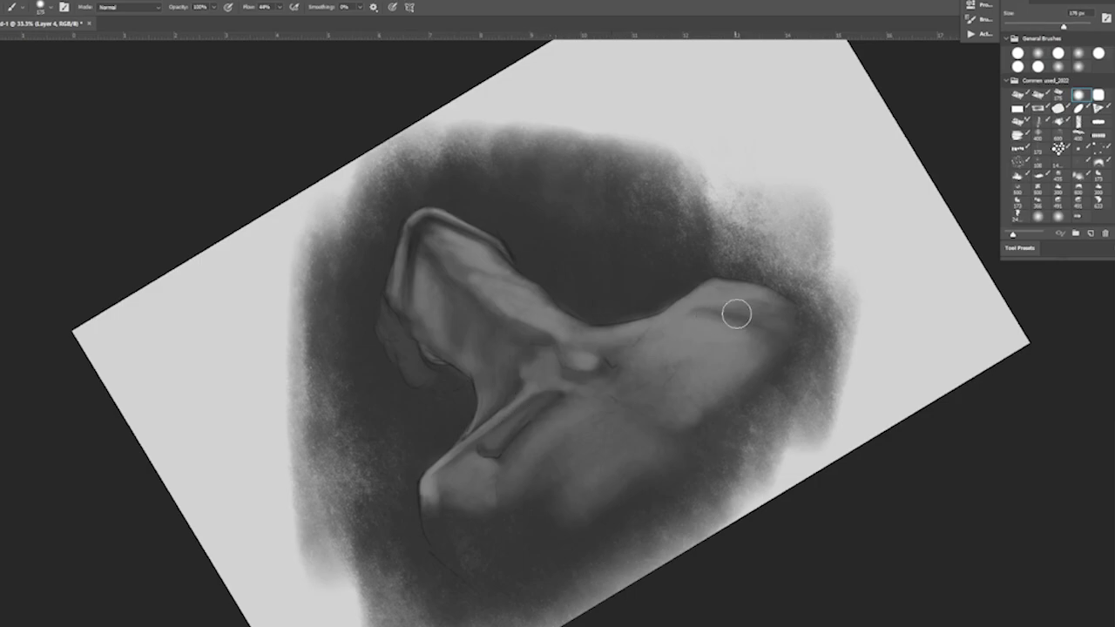
pyautogui.press('Escape')
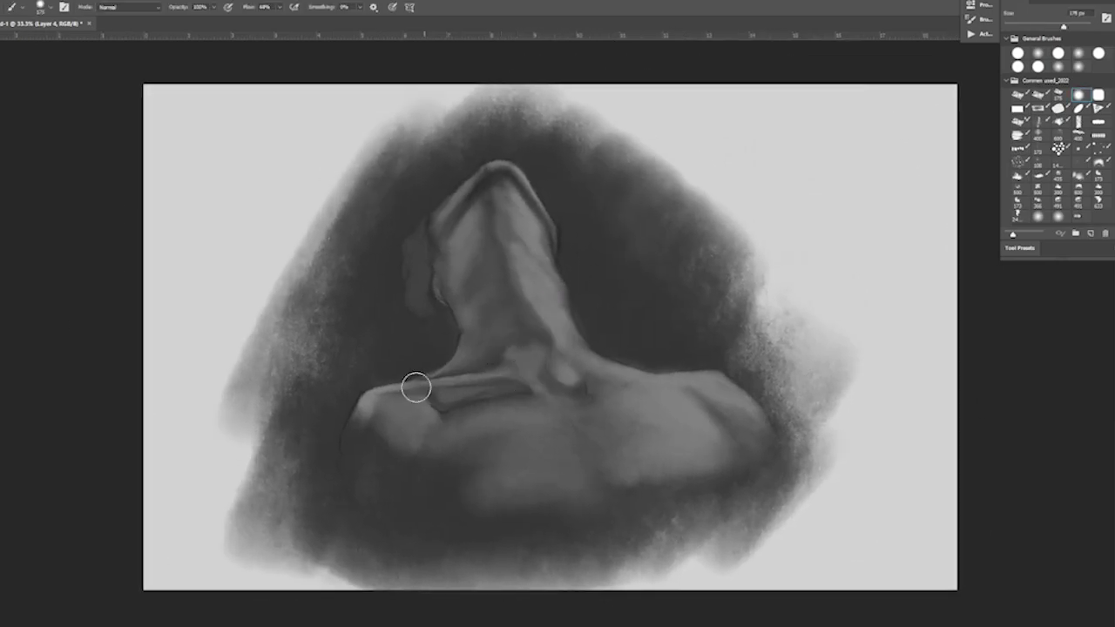
# - Blend the collarbone highlight into darker shading and repaint the shoulder with a 100 px brush
pyautogui.press('[')
pyautogui.press(']')
pyautogui.press(']')
pyautogui.press(']')
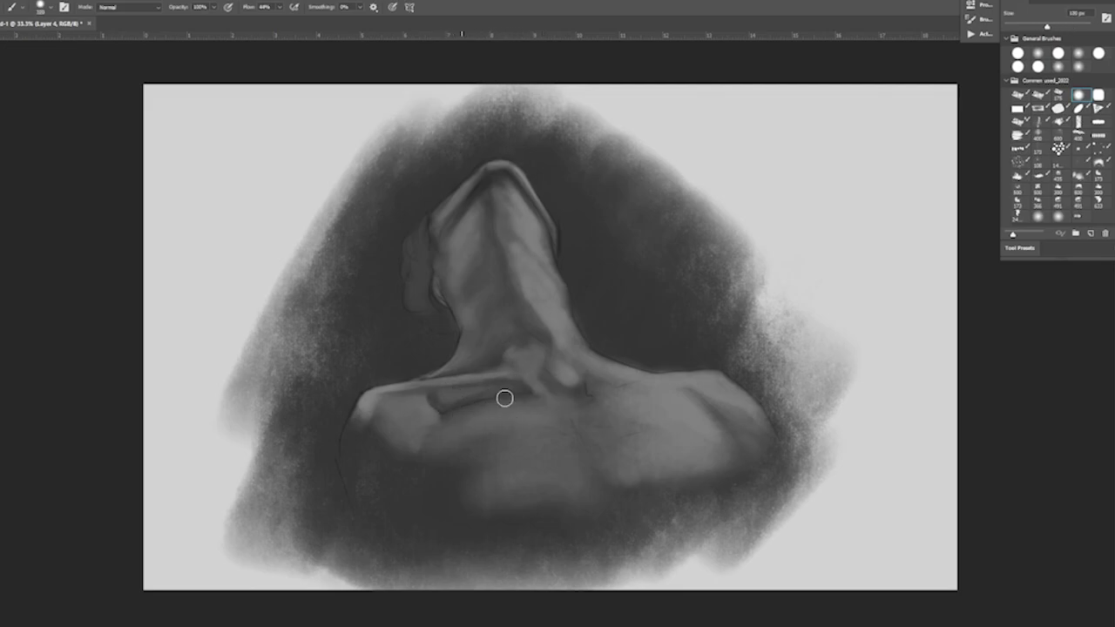
pyautogui.moveTo(495, 406); pyautogui.dragTo(454, 417)
pyautogui.press('[')
pyautogui.press('[')
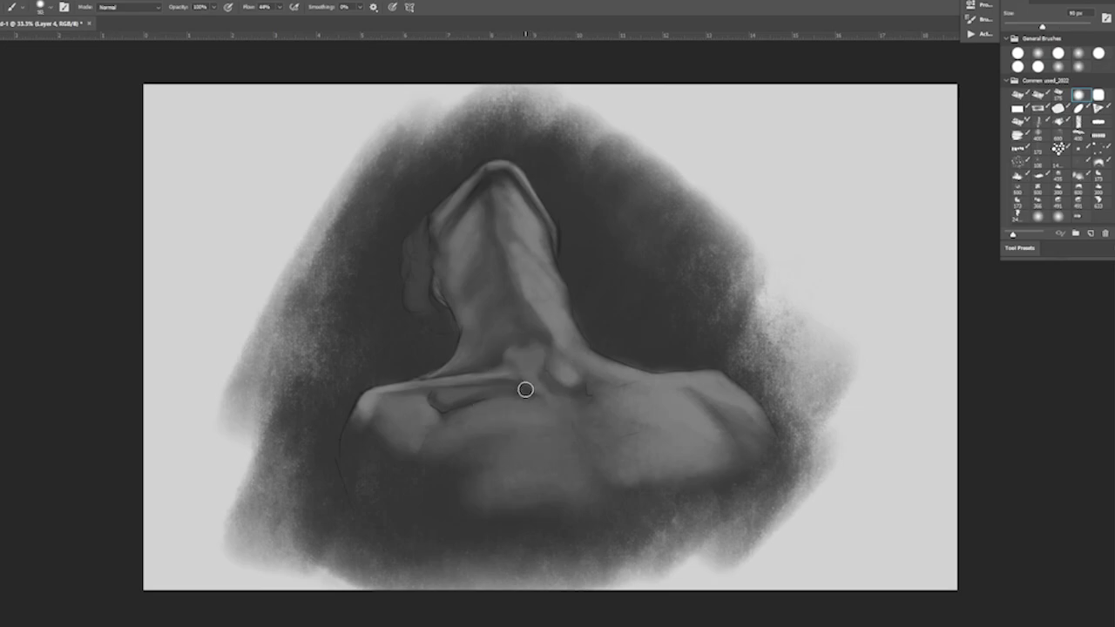
pyautogui.press(']')
pyautogui.press(']')
pyautogui.press(']')
pyautogui.press(']')
pyautogui.press(']')
pyautogui.press('[')
pyautogui.press('[')
# - Lighten the chest with soft horizontal strokes, resizing the brush between strokes
pyautogui.press('[')
pyautogui.press('[')
pyautogui.press('[')
pyautogui.press(']')
pyautogui.press(']')
pyautogui.press(']')
pyautogui.press(']')
pyautogui.press(']')
pyautogui.press(']')
pyautogui.moveTo(399, 415); pyautogui.dragTo(463, 423)
pyautogui.press('[')
pyautogui.press('[')
pyautogui.press(']')
pyautogui.press(']')
pyautogui.press('[')
pyautogui.moveTo(583, 461); pyautogui.dragTo(480, 455)
pyautogui.press('[')
pyautogui.press('[')
pyautogui.press('[')
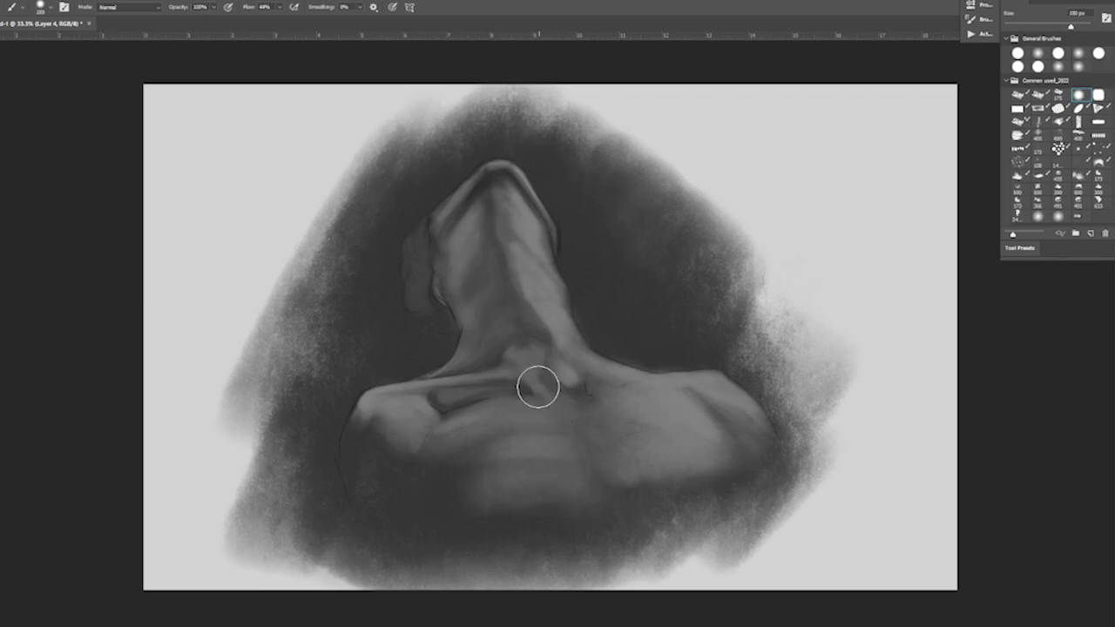
pyautogui.press(']')
pyautogui.press(']')
pyautogui.press(']')
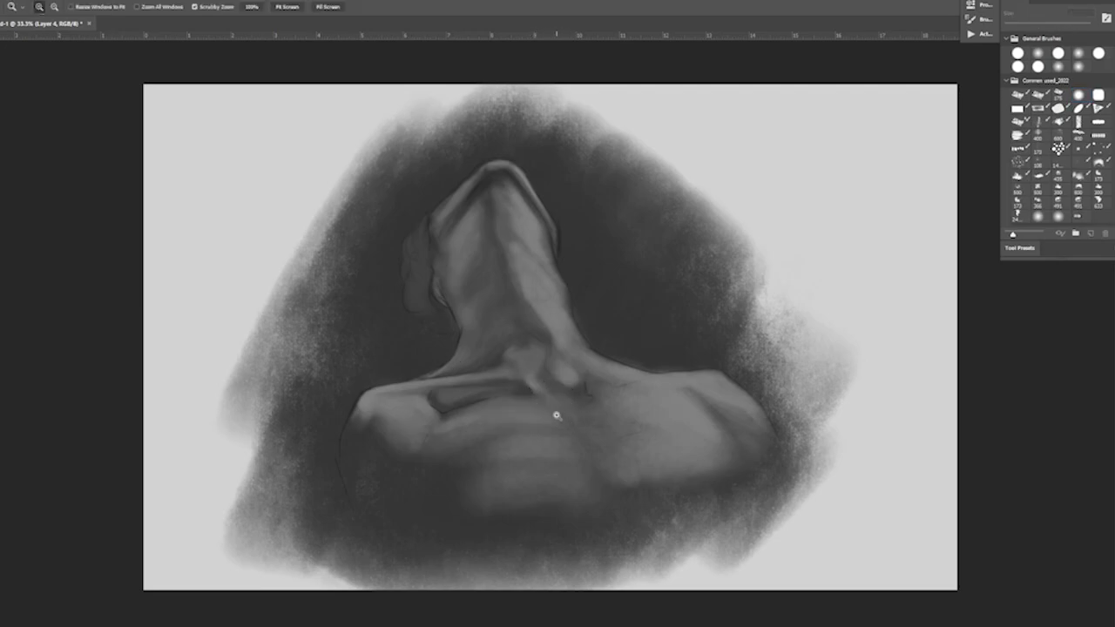
pyautogui.press(']')
pyautogui.press(']')
pyautogui.press(']')
pyautogui.press('[')
pyautogui.press('[')
pyautogui.press('[')
pyautogui.press('[')
pyautogui.press('[')
pyautogui.press('[')
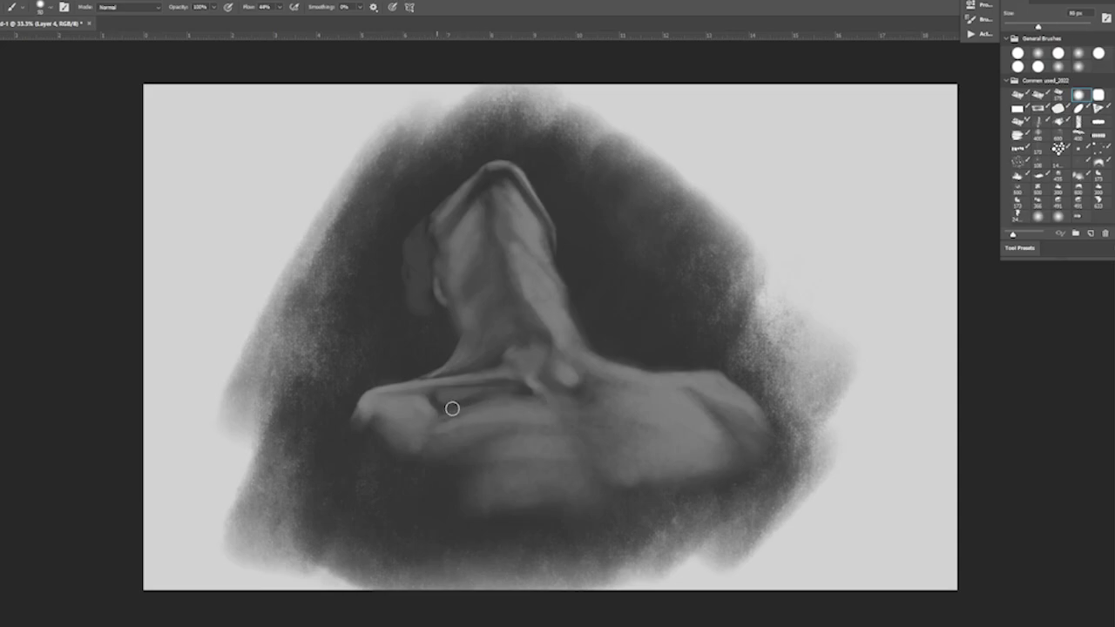
# - Softly repaint the clavicle area and shade it darker with a brush of about 176 px
pyautogui.press(']')
pyautogui.press(']')
pyautogui.moveTo(520, 388)
pyautogui.mouseDown()
pyautogui.moveTo(438, 392)
pyautogui.moveTo(468, 413)
pyautogui.moveTo(423, 463)
pyautogui.moveTo(447, 424)
pyautogui.mouseUp()
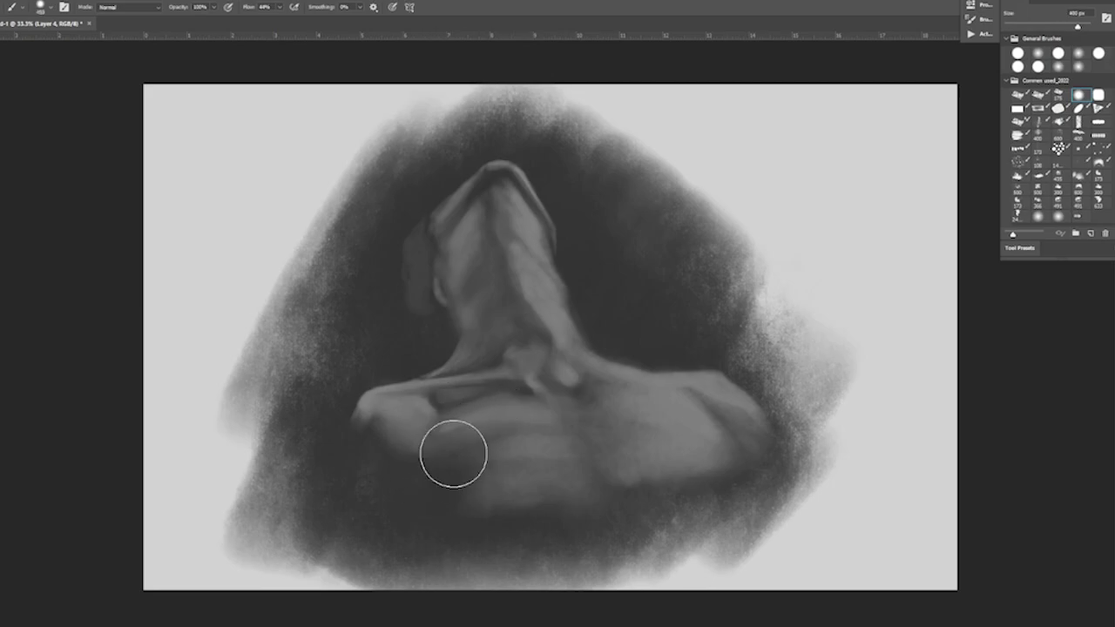
pyautogui.press(']')
pyautogui.press(']')
pyautogui.moveTo(447, 393); pyautogui.dragTo(468, 381)
pyautogui.press('[')
pyautogui.press('[')
pyautogui.press('[')
pyautogui.press(']')
pyautogui.press(']')
pyautogui.press(']')
pyautogui.press(']')
pyautogui.press(']')
pyautogui.press(']')
pyautogui.press(']')
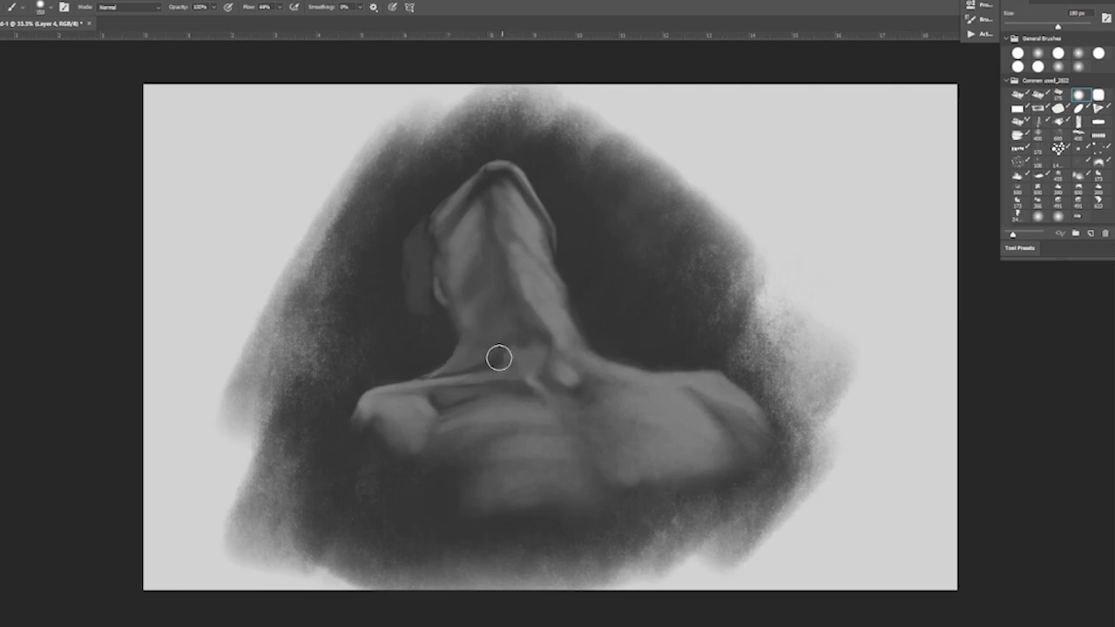
# - Brighten the left shoulder and extend it downward using a brush of about 90 px
pyautogui.press('[')
pyautogui.press('[')
pyautogui.press('[')
pyautogui.moveTo(356, 424); pyautogui.dragTo(368, 441)
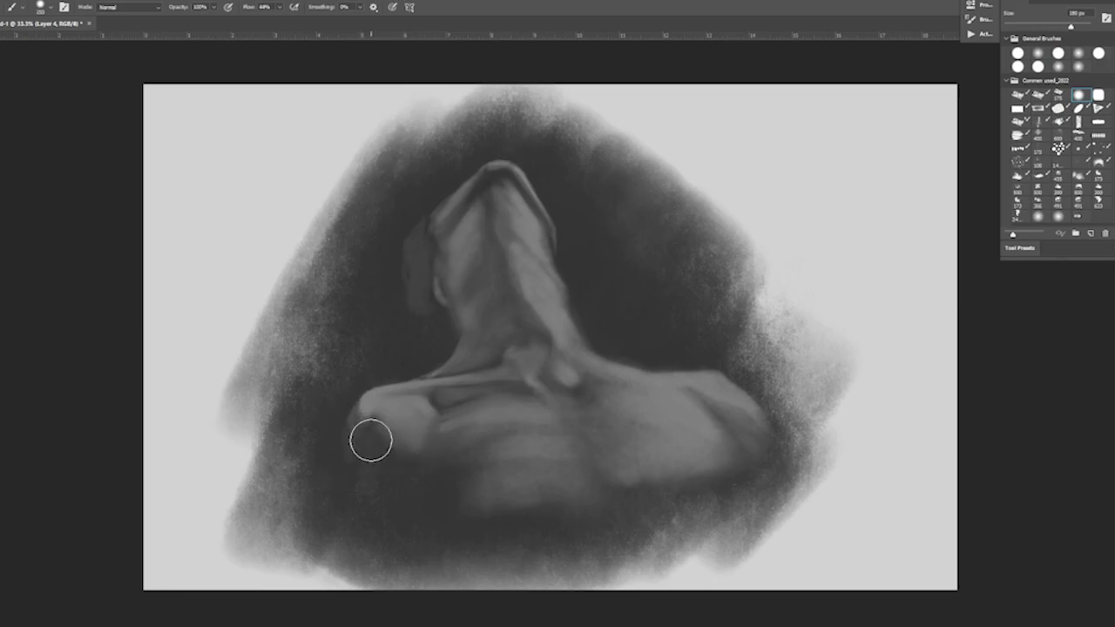
pyautogui.press(']')
pyautogui.press(']')
pyautogui.press(']')
pyautogui.press(']')
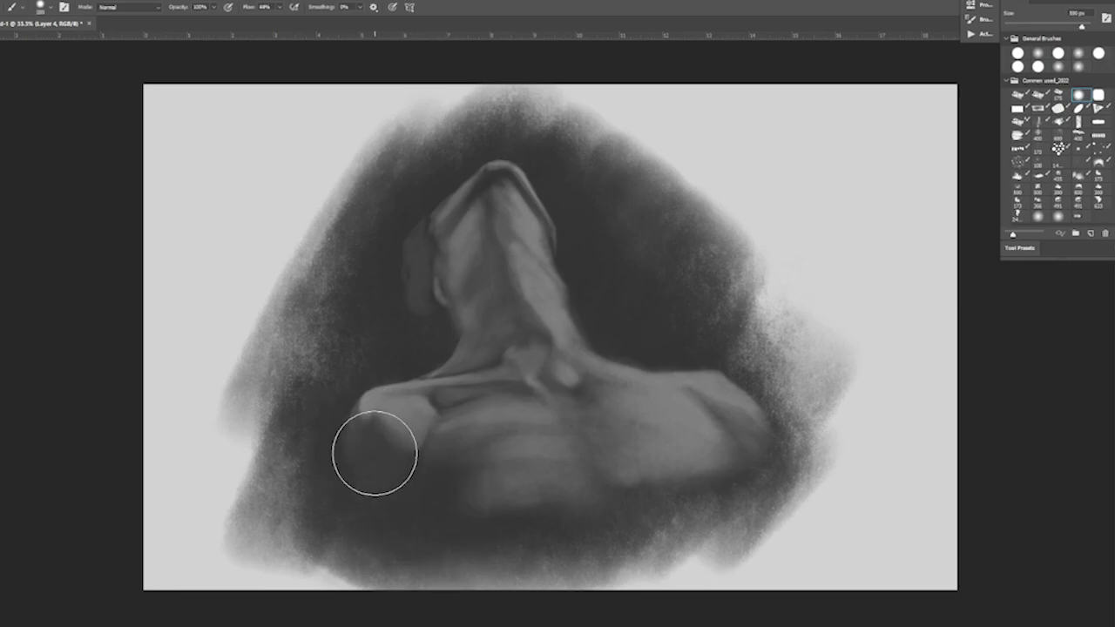
pyautogui.press('[')
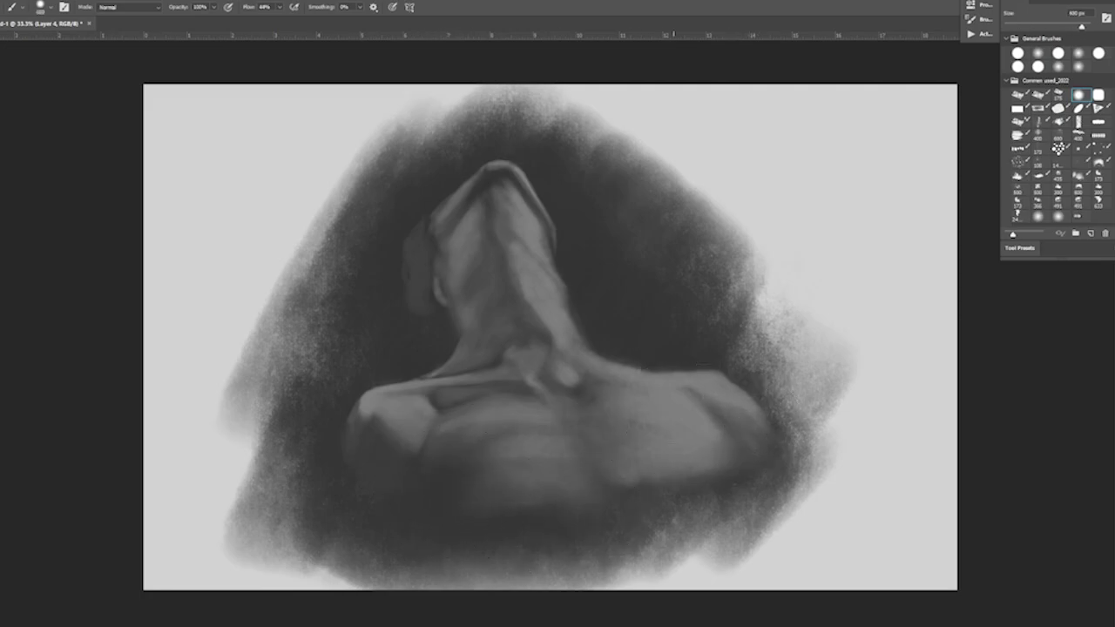
pyautogui.press('e')
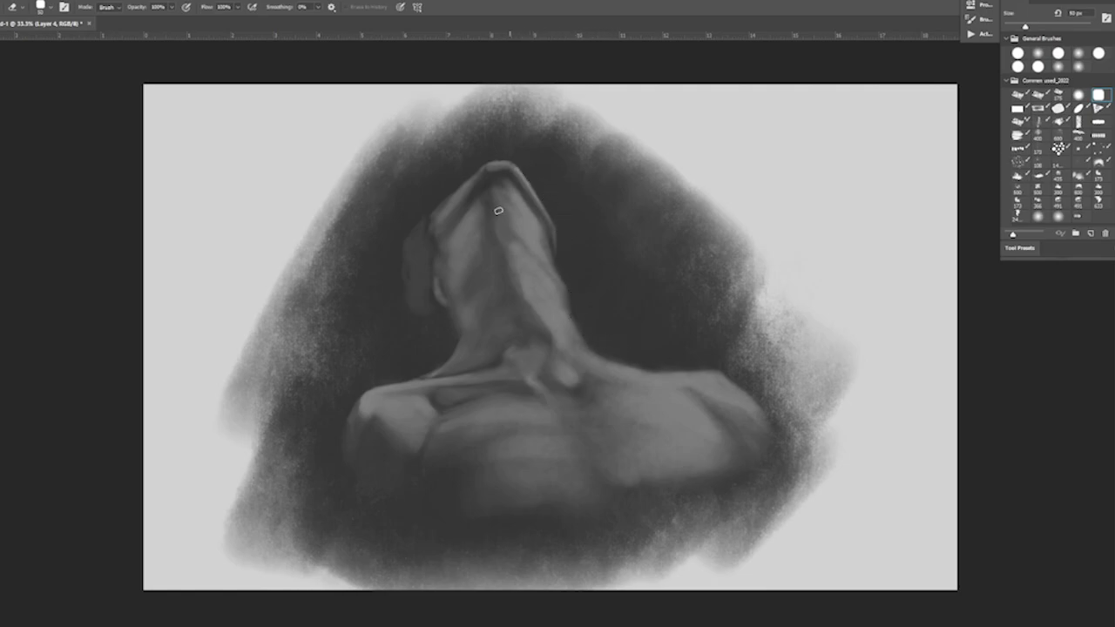
# - Return to the Brush tool and try out larger and smaller brush sizes
pyautogui.press('b')
pyautogui.press('e')
pyautogui.press('b')
pyautogui.press(']')
pyautogui.press(']')
pyautogui.press(']')
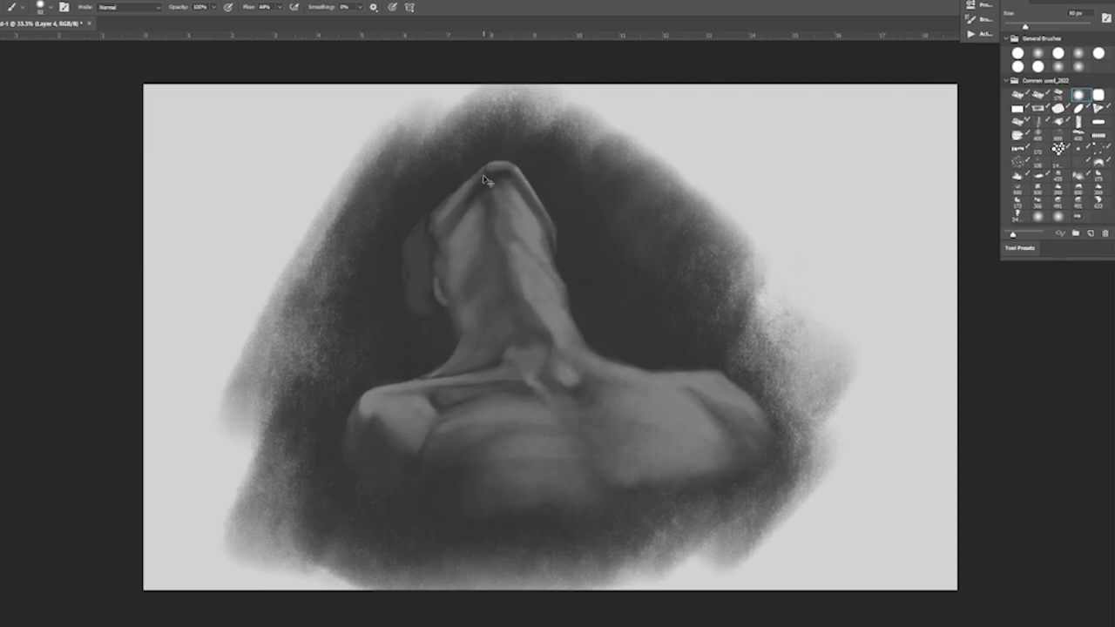
pyautogui.press(']')
pyautogui.press(']')
pyautogui.press(']')
pyautogui.press('[')
pyautogui.press('[')
pyautogui.press('[')
pyautogui.press('[')
pyautogui.press('[')
pyautogui.press('[')
pyautogui.press(']')
pyautogui.press(']')
pyautogui.press(']')
pyautogui.press(']')
pyautogui.press(']')
pyautogui.press(']')
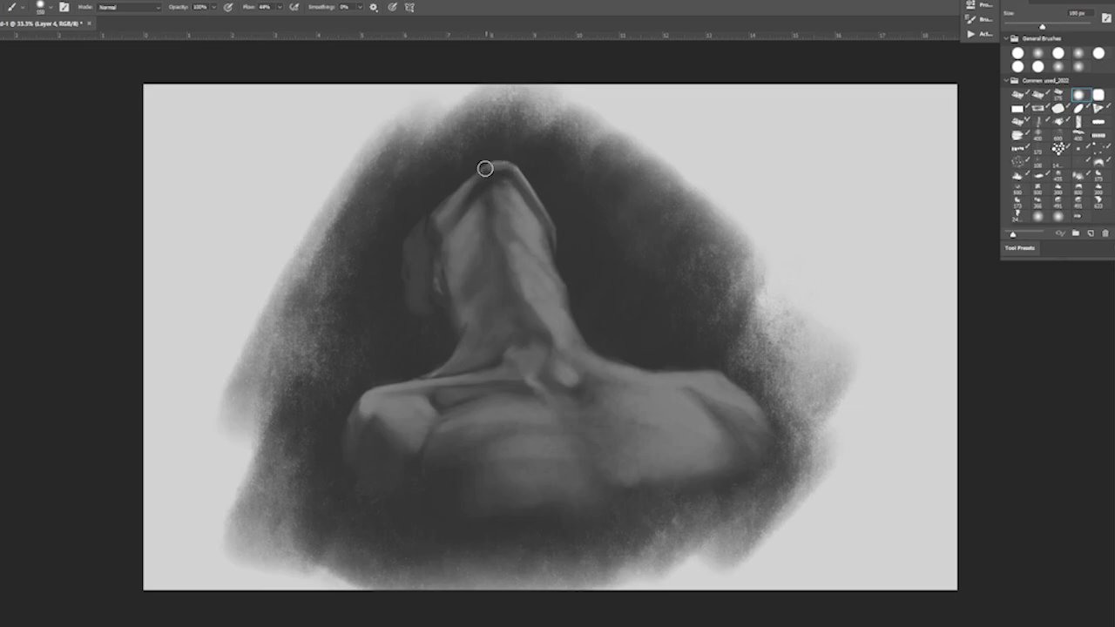
pyautogui.press('[')
pyautogui.press('[')
# - Sample the tone at the neck tip and shade along the upper neck with a small brush
pyautogui.press(']')
pyautogui.press(']')
pyautogui.press(']')
pyautogui.press('[')
pyautogui.press('[')
pyautogui.keyDown('alt'); pyautogui.click(511, 161); pyautogui.keyUp('alt')
pyautogui.press('[')
pyautogui.press('[')
pyautogui.press('[')
pyautogui.press('[')
pyautogui.press('[')
pyautogui.press('[')
pyautogui.press(']')
pyautogui.press(']')
pyautogui.press(']')
pyautogui.press('[')
pyautogui.press('[')
pyautogui.press('[')
pyautogui.moveTo(481, 207); pyautogui.dragTo(490, 257)
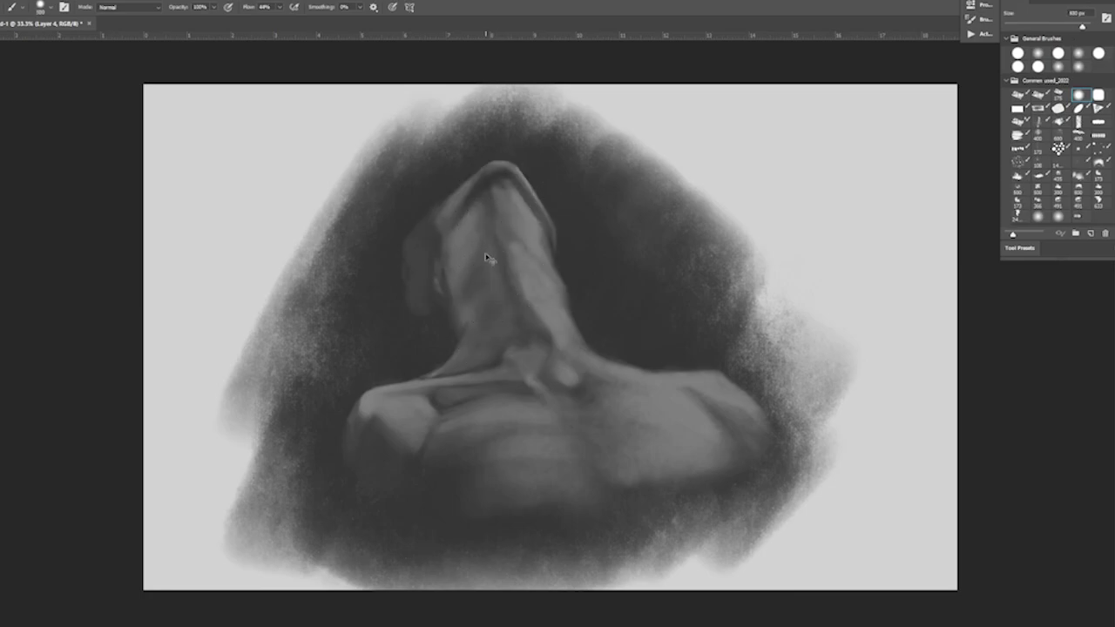
pyautogui.press('[')
pyautogui.press('[')
pyautogui.press('[')
# - Darken the left side and left edge of the neck with dark strokes
pyautogui.press(']')
pyautogui.press(']')
pyautogui.press(']')
pyautogui.moveTo(435, 241); pyautogui.dragTo(435, 209)
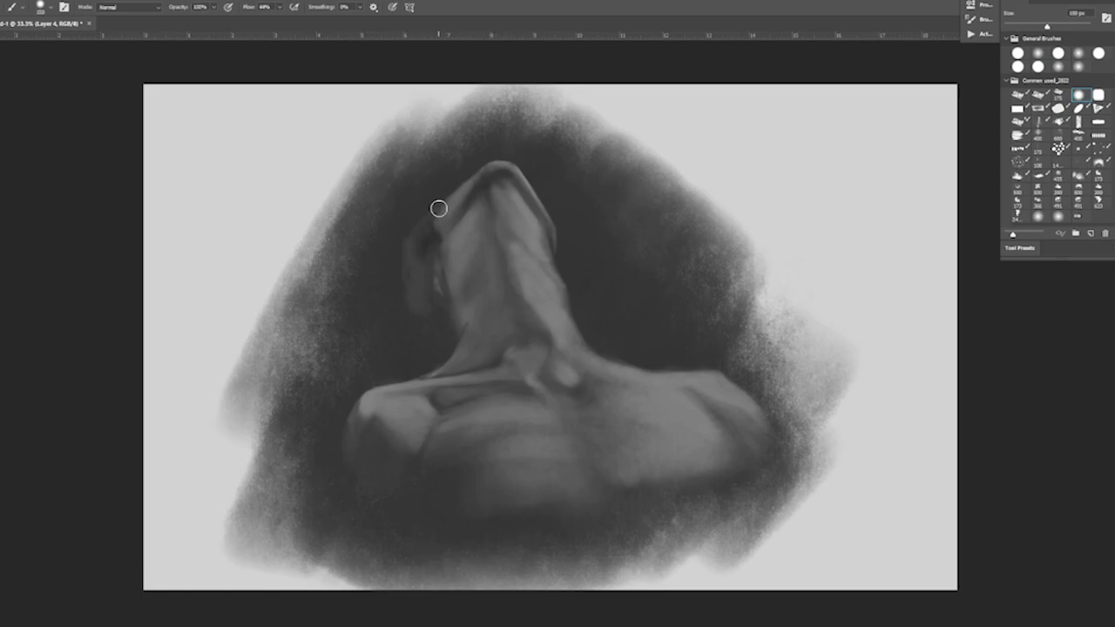
pyautogui.press('[')
pyautogui.press('[')
pyautogui.moveTo(422, 271); pyautogui.dragTo(416, 307)
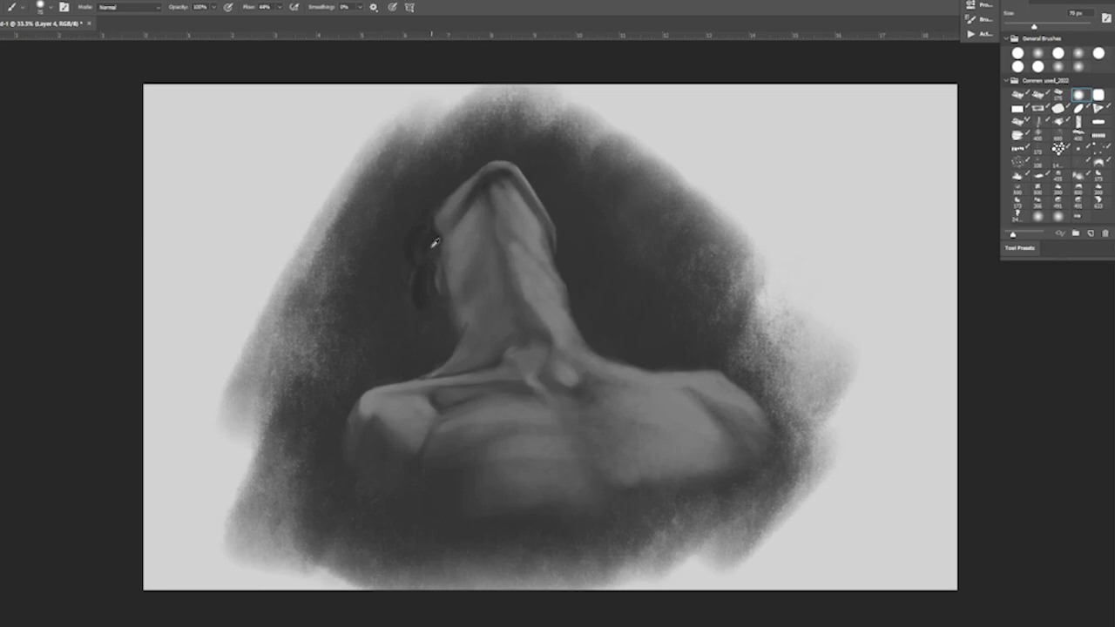
pyautogui.press('[')
pyautogui.press('[')
pyautogui.press('[')
# - Resize the brush and undo a stroke while lowering the top of the head
pyautogui.press('e')
pyautogui.press('b')
pyautogui.press(']')
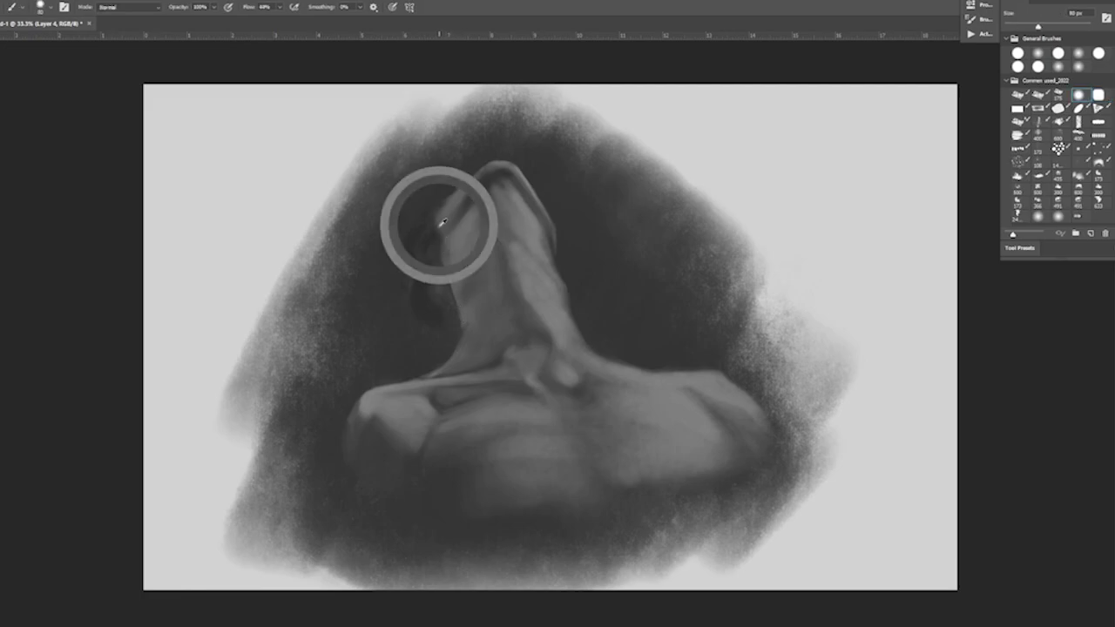
pyautogui.press(']')
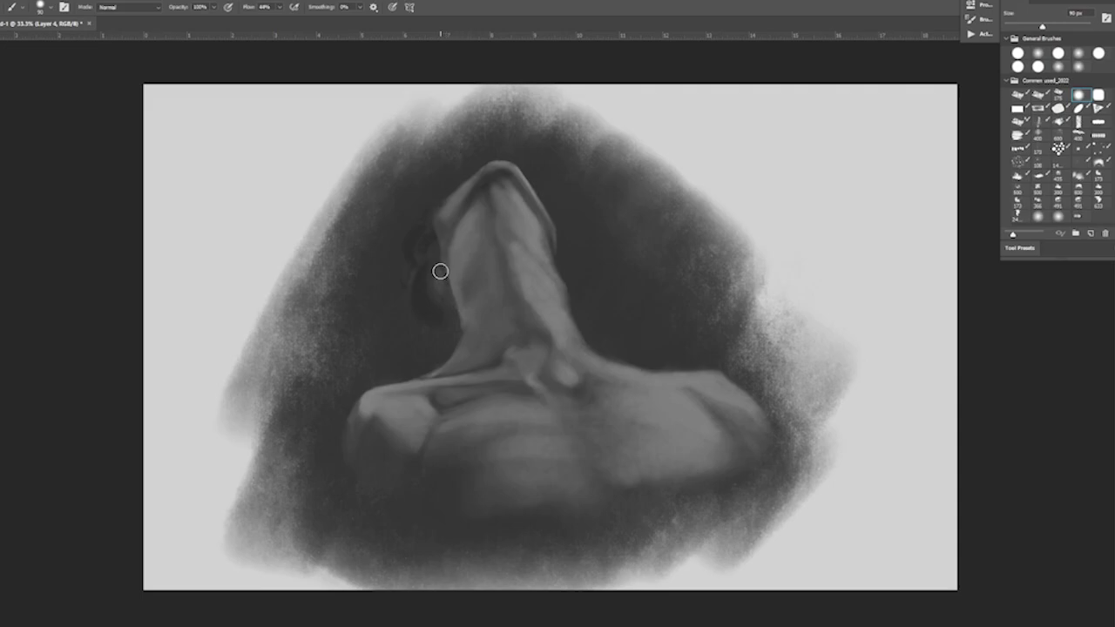
pyautogui.press(']')
pyautogui.press('[')
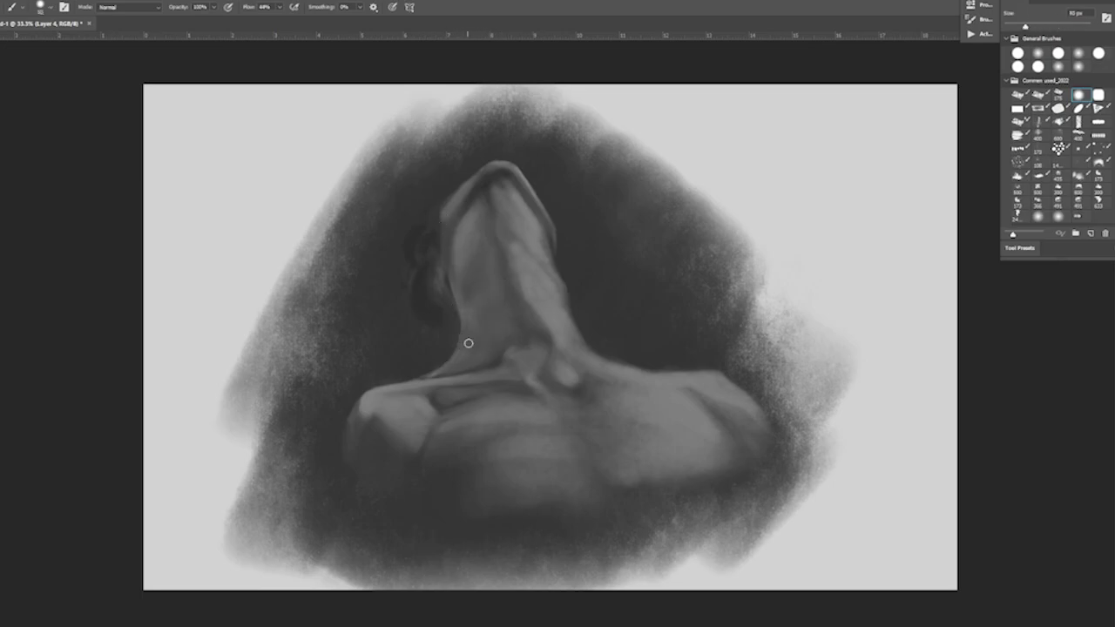
pyautogui.press(']')
pyautogui.press(']')
pyautogui.press(']')
pyautogui.press('[')
pyautogui.press('[')
pyautogui.press('[')
pyautogui.hotkey('ctrl', 'z')
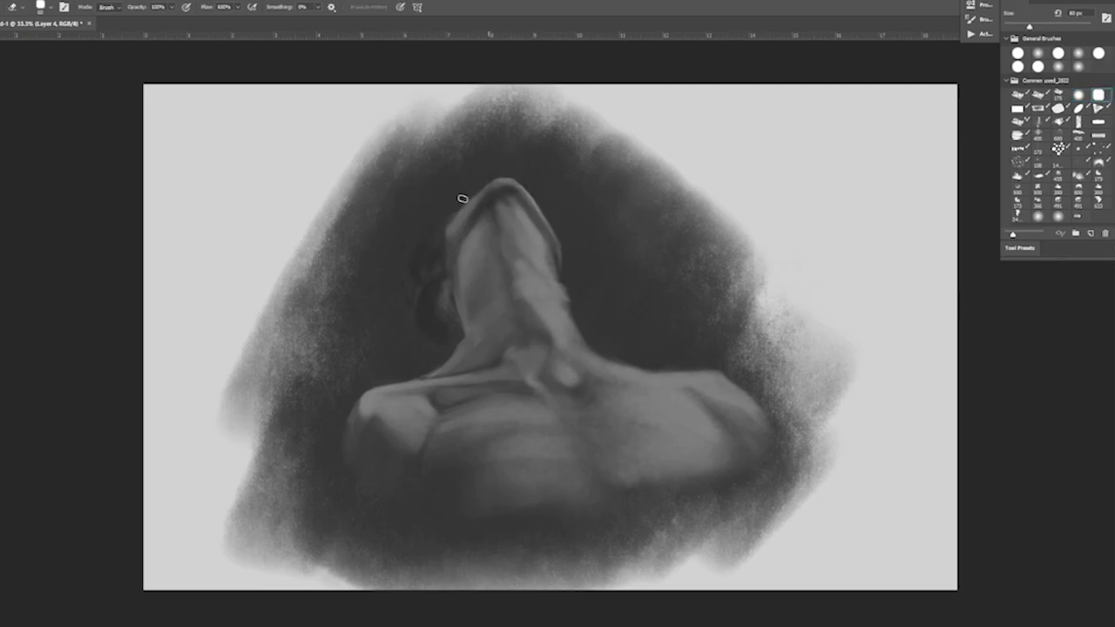
# - Toggle between Eraser and Brush and shrink the brush for finer work
pyautogui.press('[')
pyautogui.press('[')
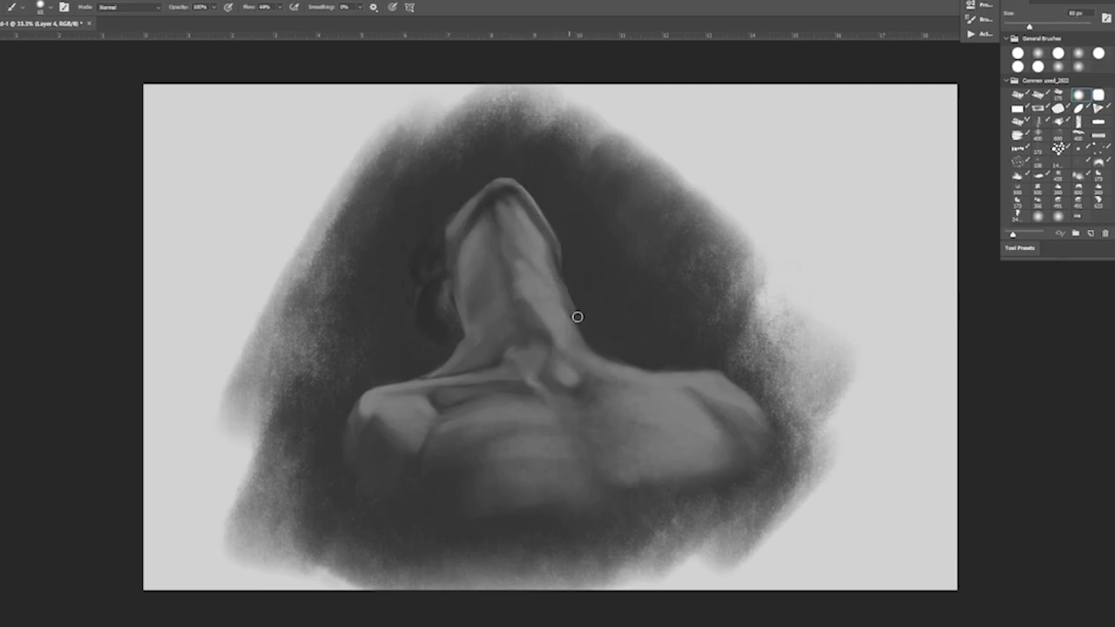
pyautogui.press(']')
pyautogui.press(']')
pyautogui.press(']')
pyautogui.press('[')
pyautogui.press('[')
pyautogui.press('[')
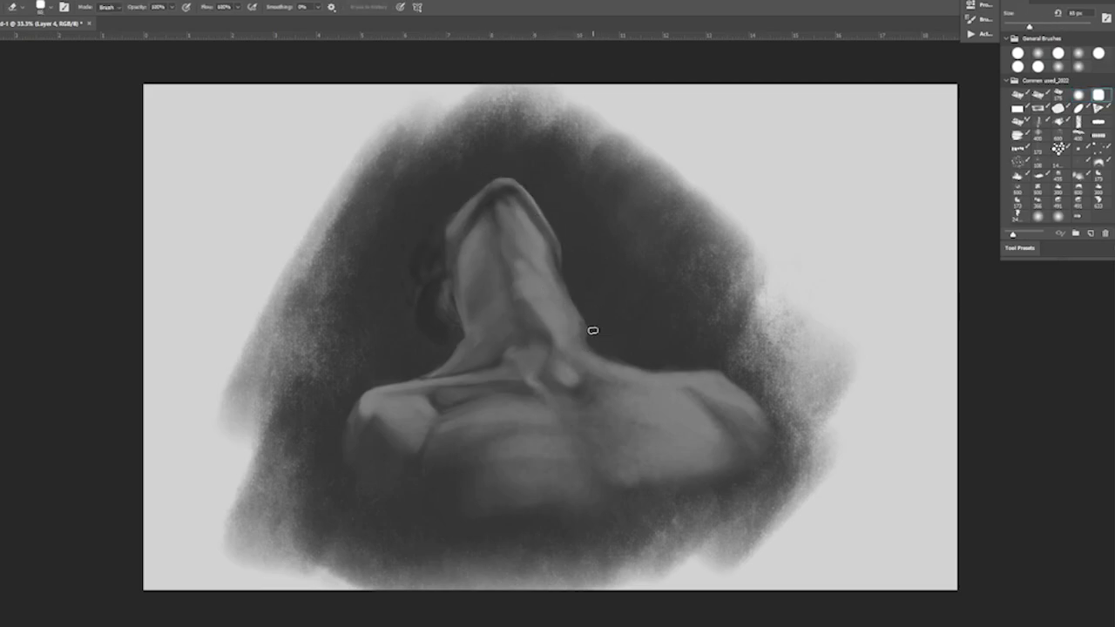
pyautogui.press('[')
pyautogui.press('[')
pyautogui.press('[')
pyautogui.press('e')
pyautogui.press('b')
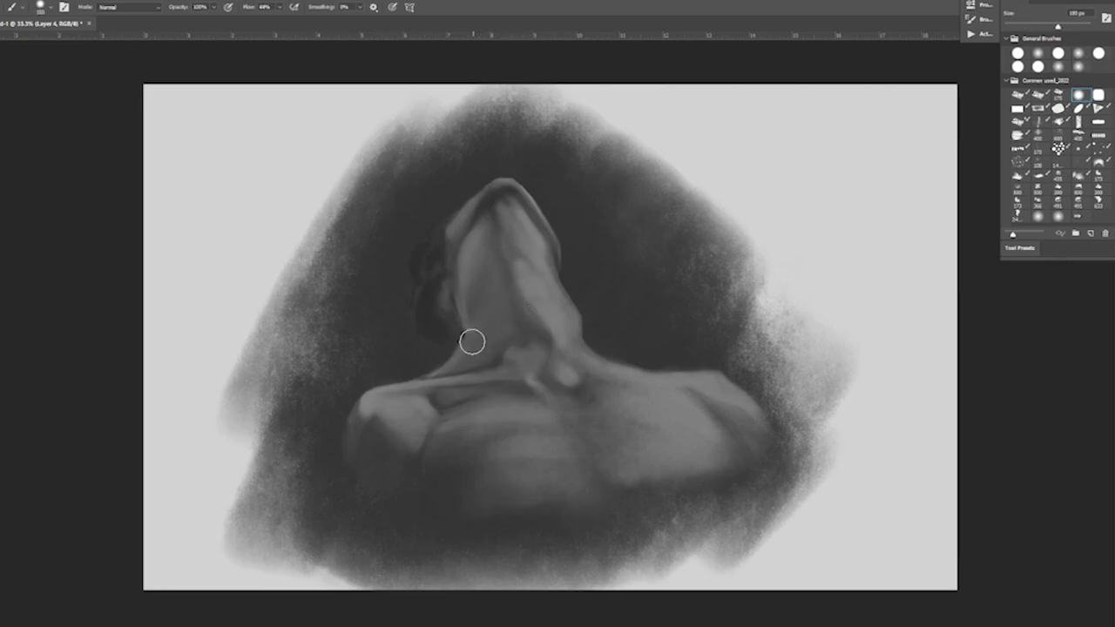
pyautogui.press('e')
pyautogui.press('b')
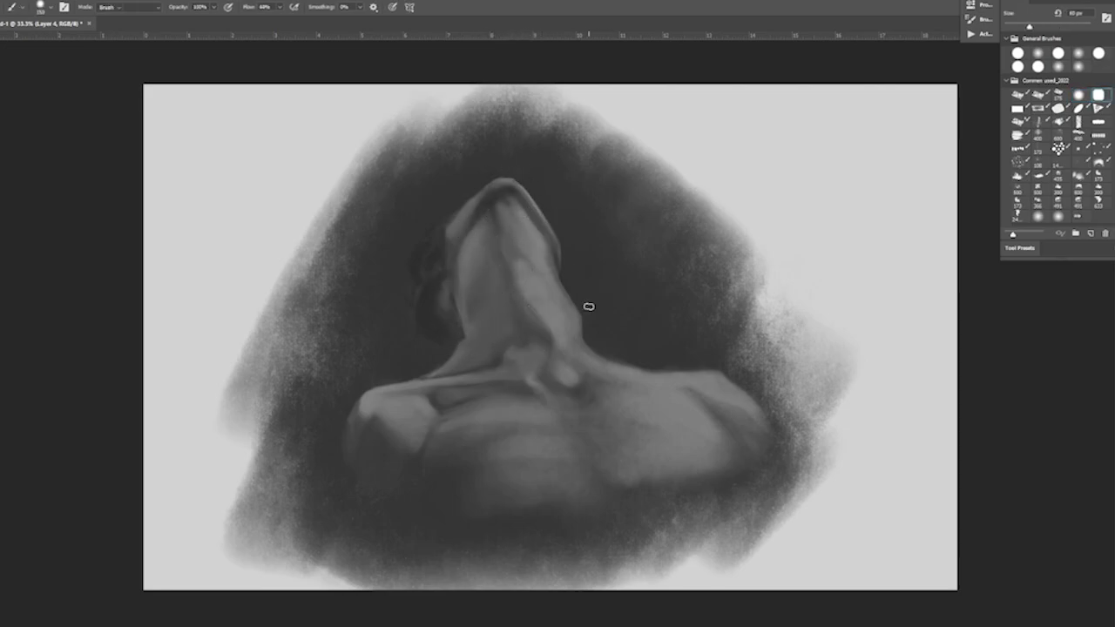
pyautogui.press('[')
pyautogui.press('[')
pyautogui.press('[')
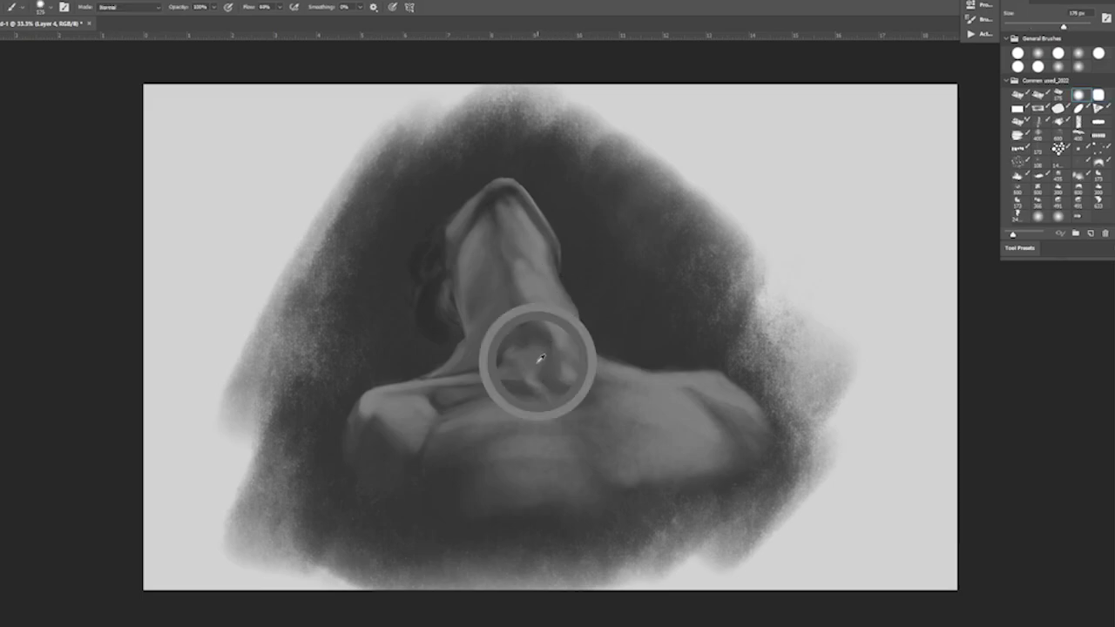
# - Paint light strokes at the neck pit and collarbone
pyautogui.moveTo(565, 357)
pyautogui.mouseDown()
pyautogui.moveTo(540, 348)
pyautogui.moveTo(545, 386)
pyautogui.moveTo(523, 374)
pyautogui.mouseUp()
pyautogui.press(']')
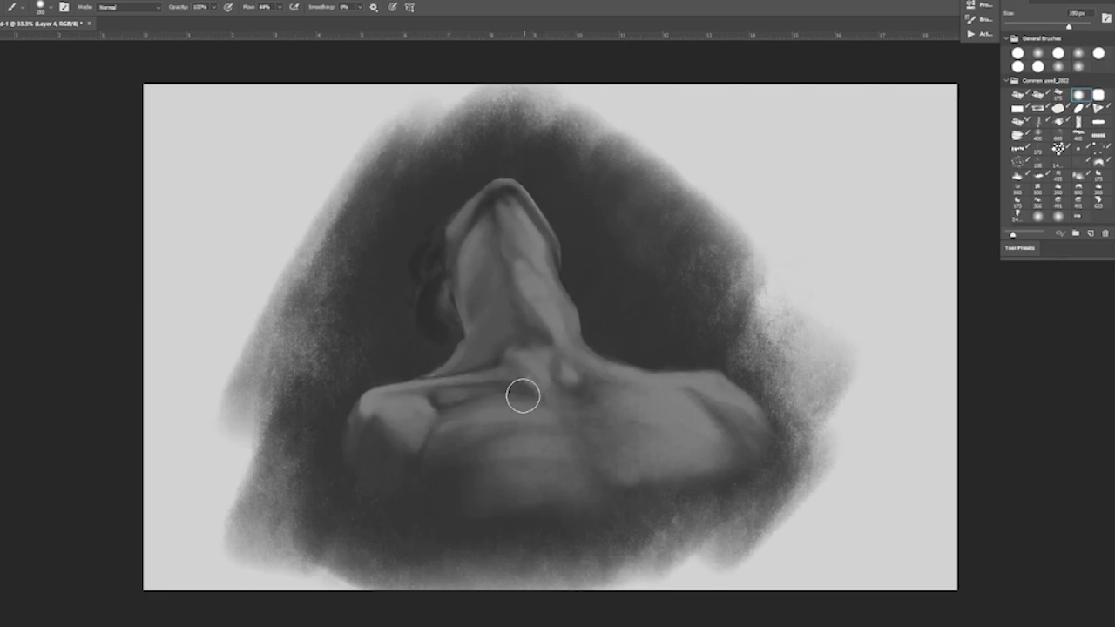
pyautogui.scroll(-5, 523, 374)
pyautogui.scroll(2, 532, 348)
pyautogui.scroll(5, 541, 260)
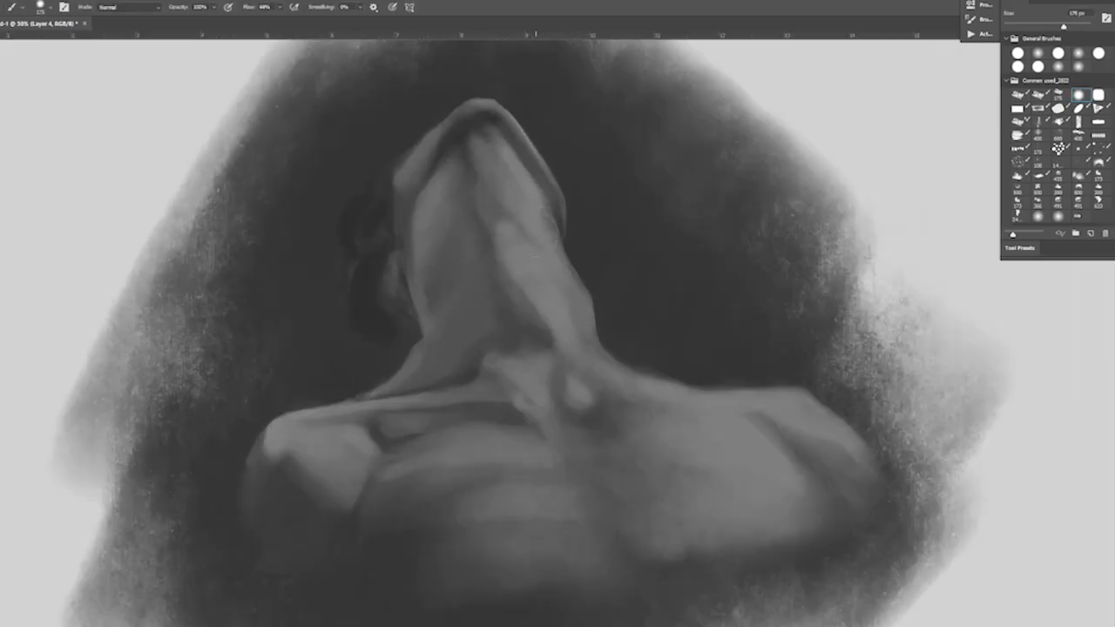
pyautogui.scroll(1, 558, 339)
pyautogui.scroll(-2, 644, 360)
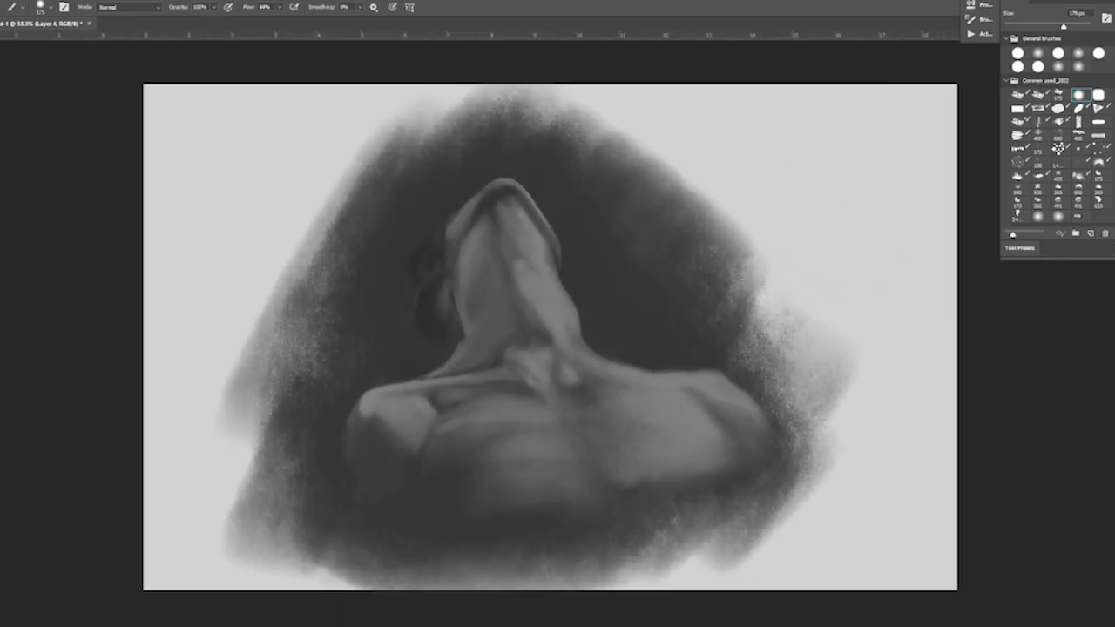
# - Show the whole painting again and enlarge the brush for the shoulder
pyautogui.press(']')
pyautogui.press(']')
pyautogui.press(']')
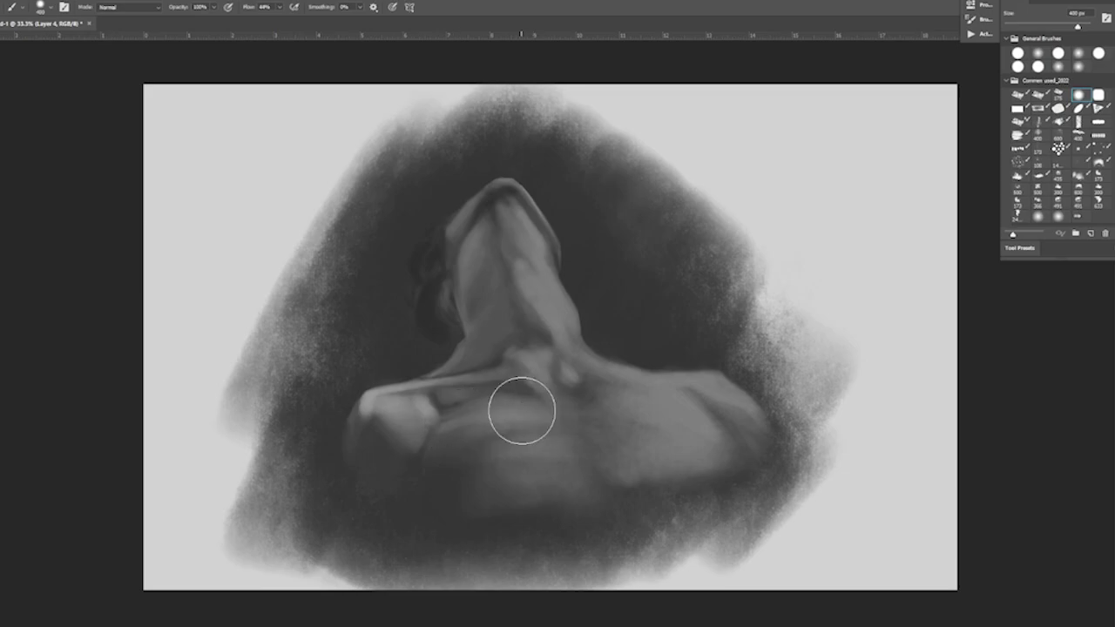
pyautogui.press('[')
pyautogui.press('[')
pyautogui.press('[')
pyautogui.press('[')
pyautogui.press('[')
pyautogui.press('[')
pyautogui.press('[')
pyautogui.press(']')
pyautogui.press(']')
pyautogui.press(']')
pyautogui.press(']')
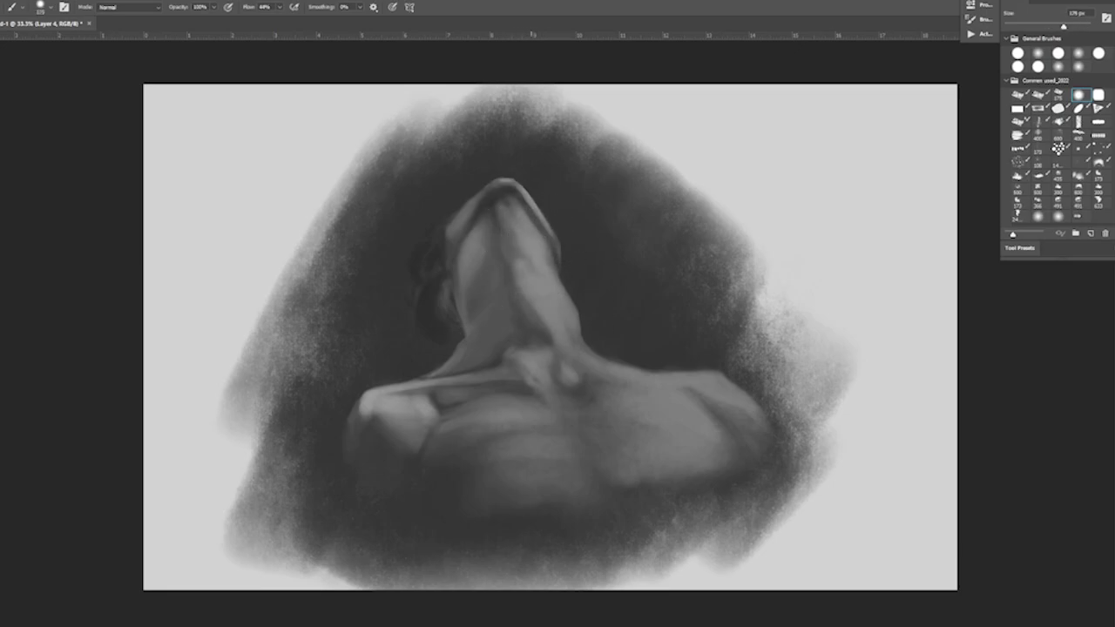
pyautogui.press(']')
pyautogui.press(']')
pyautogui.press(']')
pyautogui.press(']')
pyautogui.press(']')
# - Brighten the left shoulder highlight and add a light stroke along the right shoulder
pyautogui.moveTo(386, 473); pyautogui.dragTo(410, 424)
pyautogui.press('[')
pyautogui.press('[')
pyautogui.press('[')
pyautogui.press(']')
pyautogui.press(']')
pyautogui.press(']')
pyautogui.moveTo(577, 353)
pyautogui.mouseDown()
pyautogui.moveTo(751, 393)
pyautogui.moveTo(652, 361)
pyautogui.mouseUp()
pyautogui.press(']')
pyautogui.press('[')
pyautogui.press('[')
pyautogui.press('[')
# - Darken the tone across the chest with a horizontal stroke
pyautogui.moveTo(583, 442); pyautogui.dragTo(468, 463)
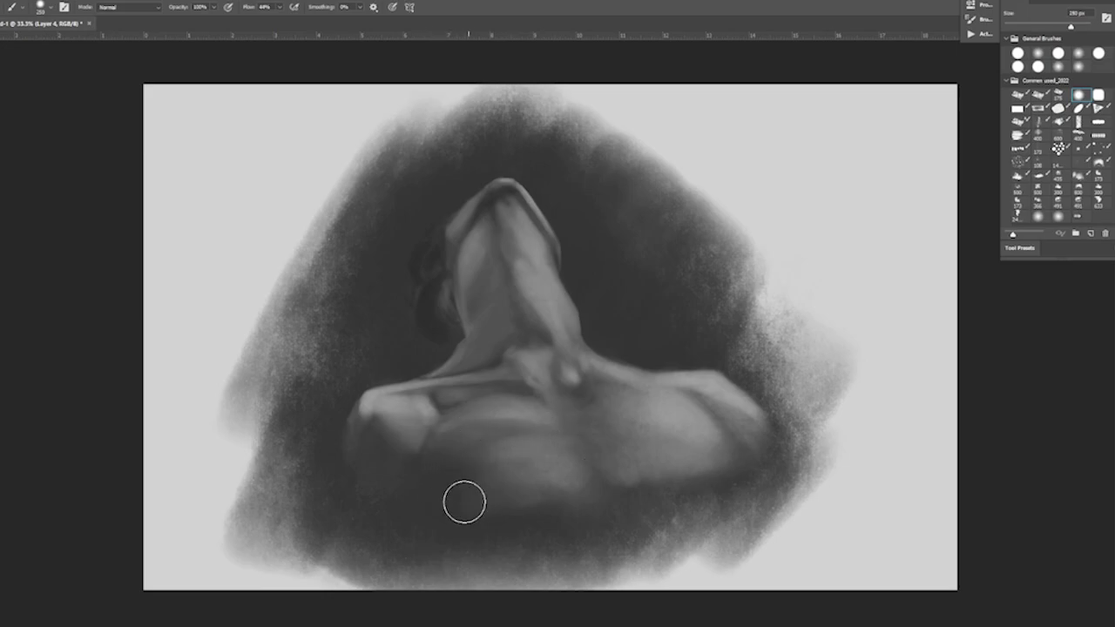
pyautogui.press(']')
pyautogui.press(']')
pyautogui.press(']')
pyautogui.press('[')
pyautogui.press('[')
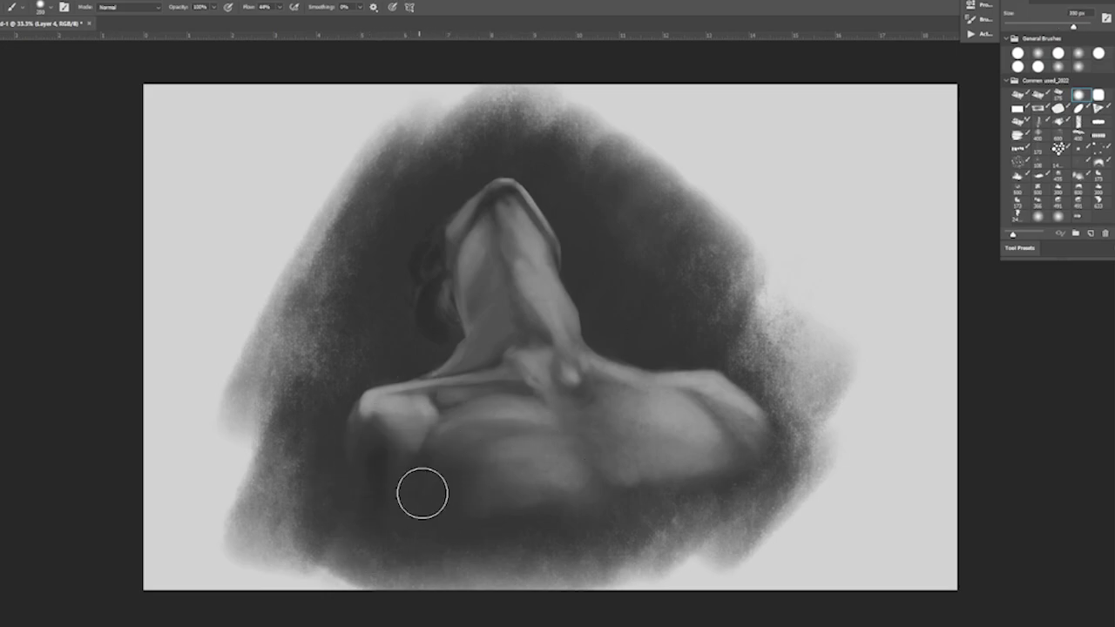
pyautogui.press(']')
pyautogui.press(']')
pyautogui.press('[')
pyautogui.press('[')
pyautogui.press('[')
pyautogui.press('[')
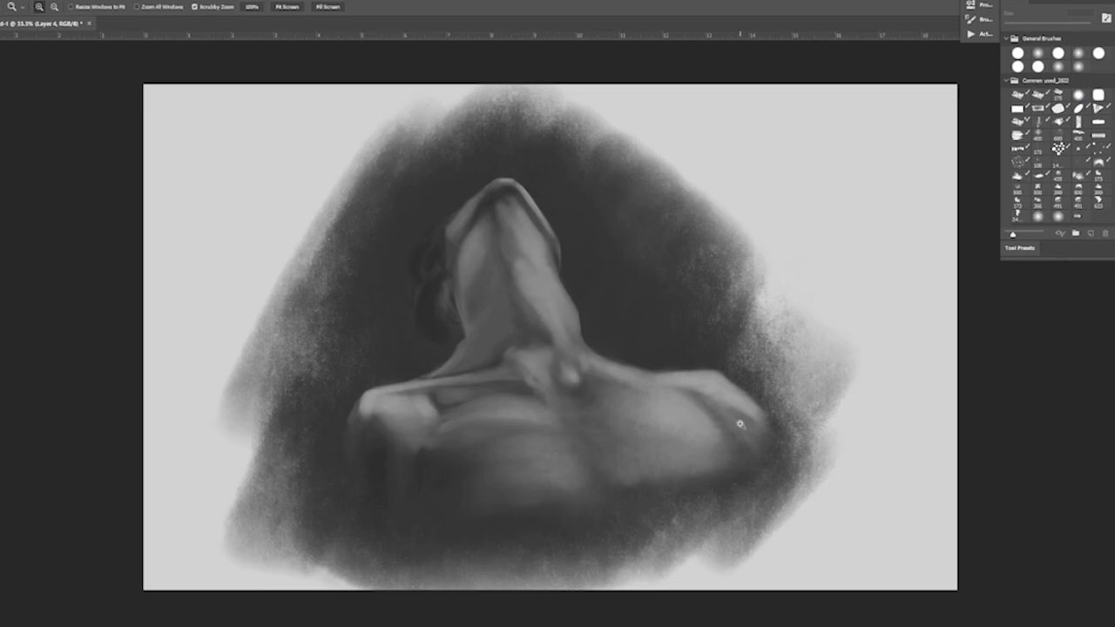
pyautogui.press(']')
pyautogui.press(']')
pyautogui.press(']')
pyautogui.press('[')
pyautogui.press('[')
pyautogui.press('[')
pyautogui.press(']')
# - Darken and smooth the shading below the left collarbone with a larger soft brush
pyautogui.press(']')
pyautogui.press(']')
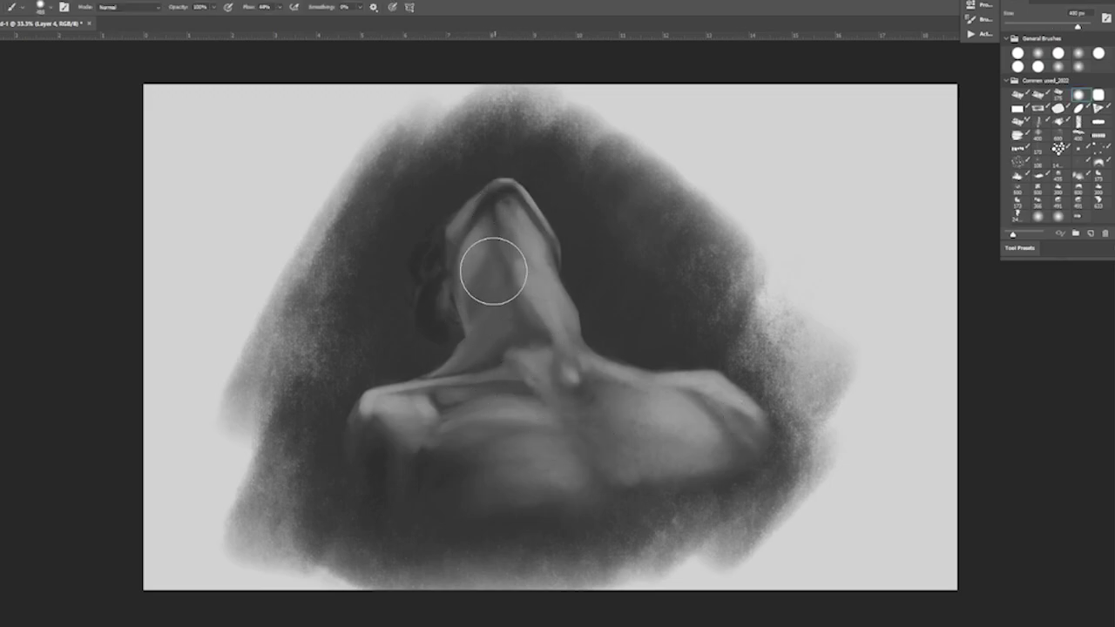
pyautogui.press('[')
pyautogui.press('[')
pyautogui.press(']')
pyautogui.press(']')
pyautogui.press(']')
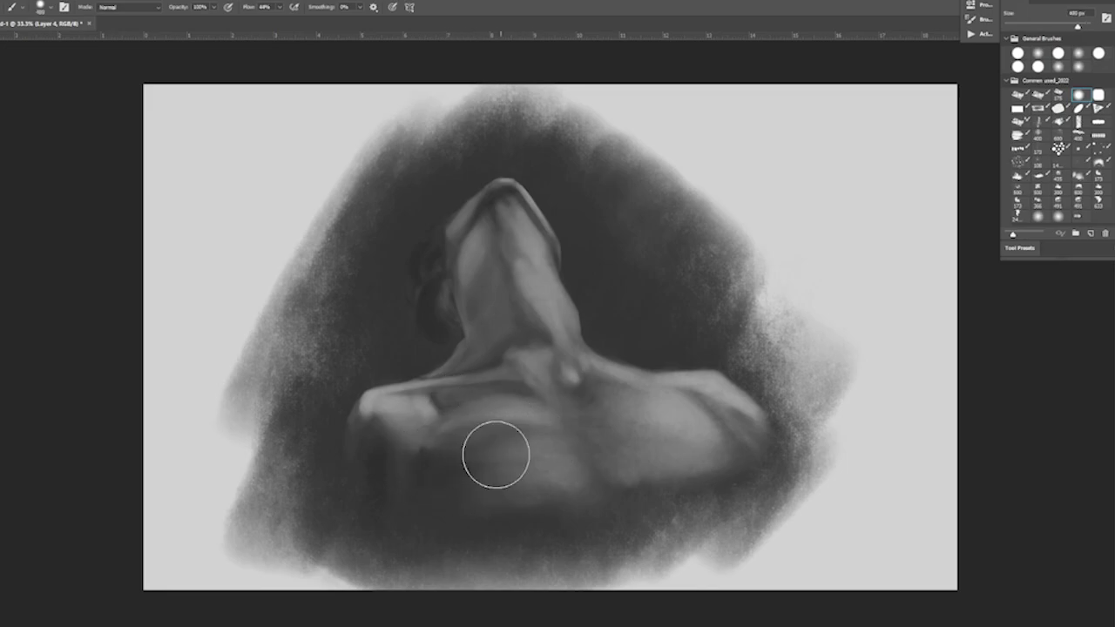
pyautogui.press('[')
pyautogui.press('[')
pyautogui.press('[')
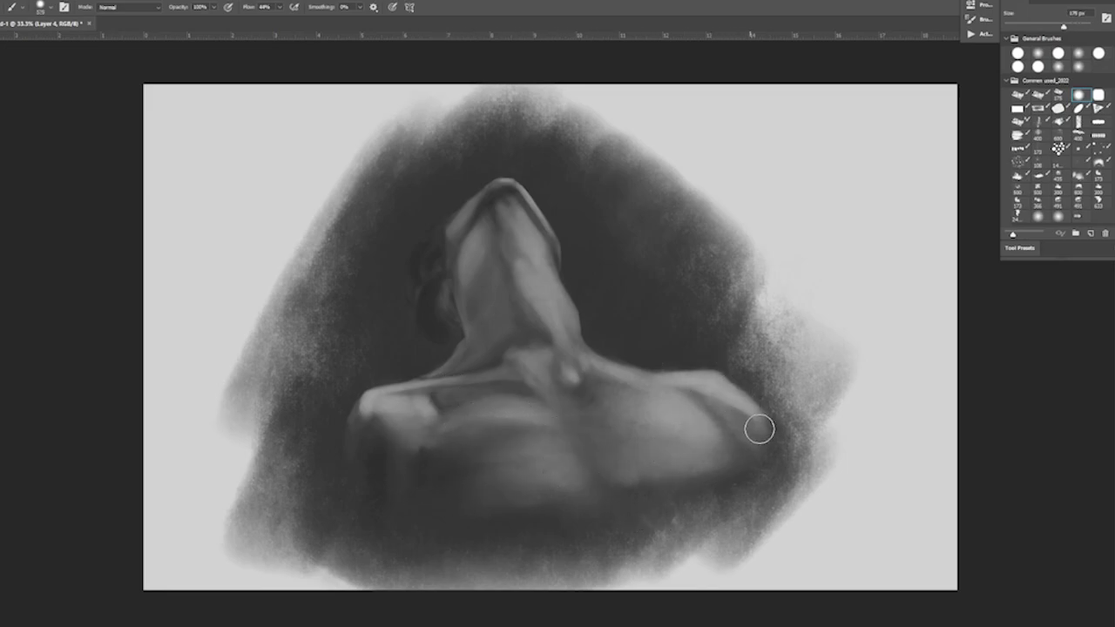
pyautogui.press(']')
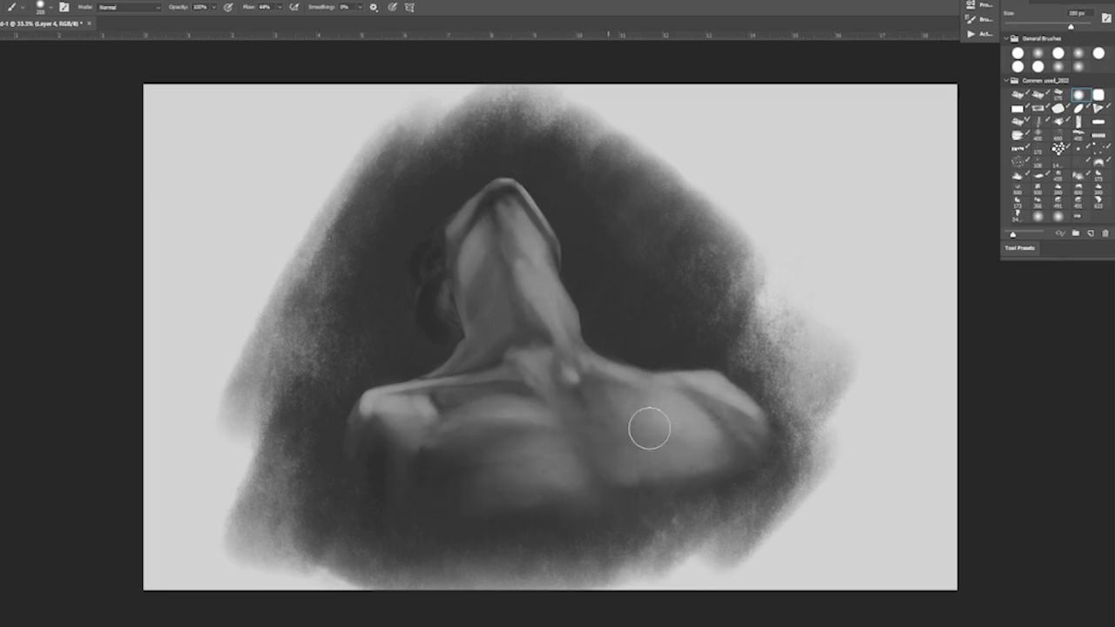
pyautogui.press(']')
pyautogui.press('[')
pyautogui.press('[')
pyautogui.press('[')
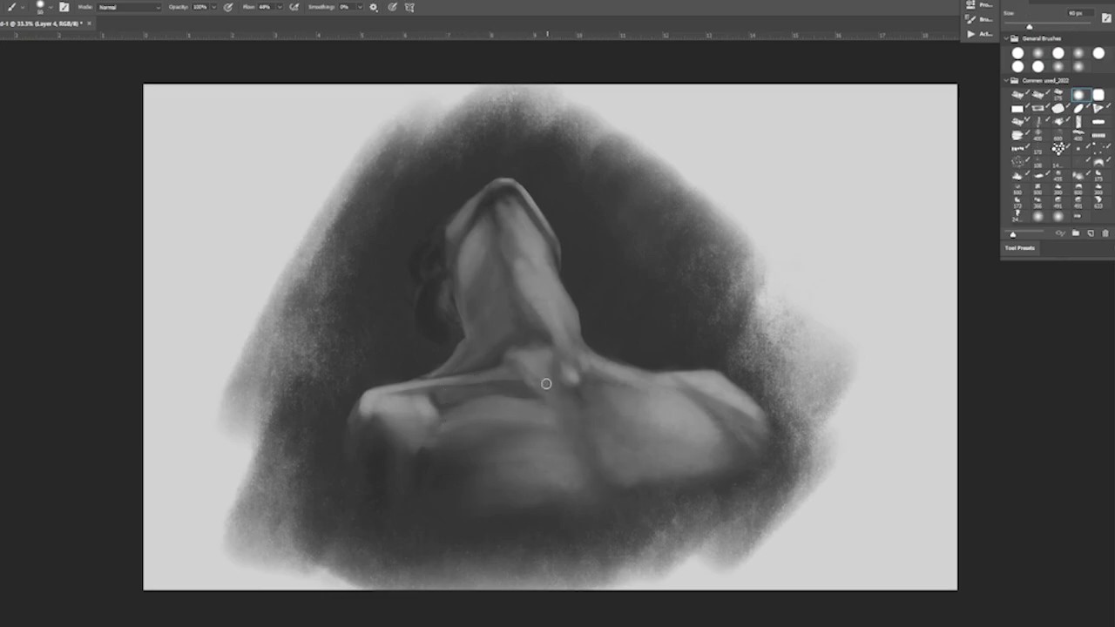
pyautogui.press(']')
pyautogui.press(']')
pyautogui.press(']')
pyautogui.press(']')
pyautogui.press(']')
pyautogui.press(']')
pyautogui.press(']')
pyautogui.hotkey('ctrl', '-')
pyautogui.moveTo(480, 391); pyautogui.dragTo(505, 436)
# - Lighten the neck notch, then Free Transform the painting smaller and further left
pyautogui.press('[')
pyautogui.moveTo(534, 341); pyautogui.dragTo(548, 331)
pyautogui.hotkey('ctrl', 't')
pyautogui.moveTo(752, 171); pyautogui.dragTo(722, 227)
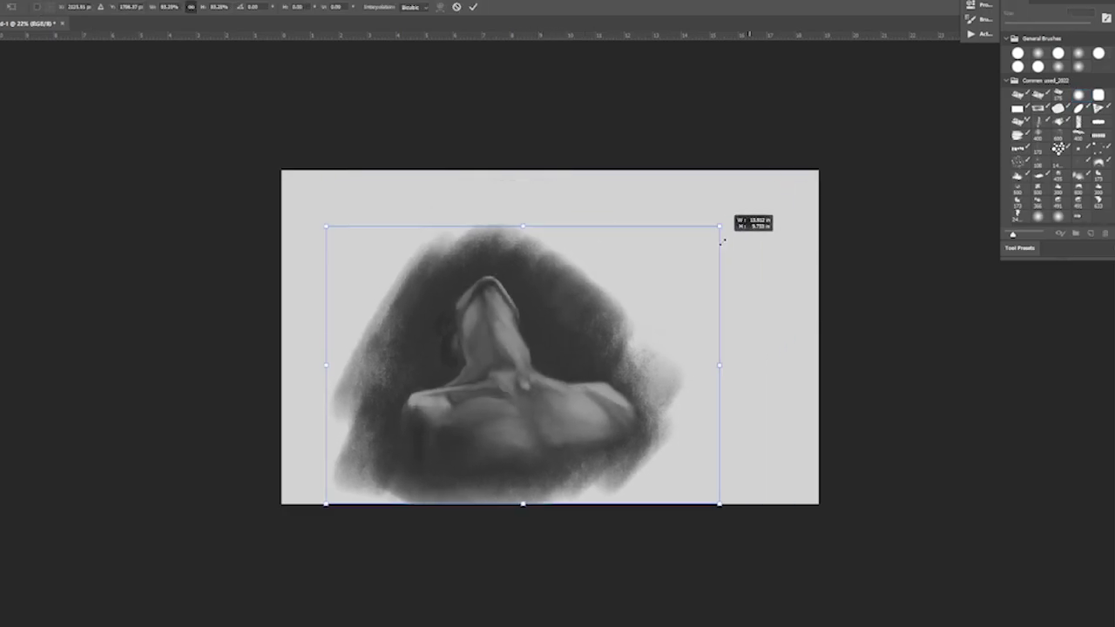
pyautogui.press('Return')
pyautogui.press('[')
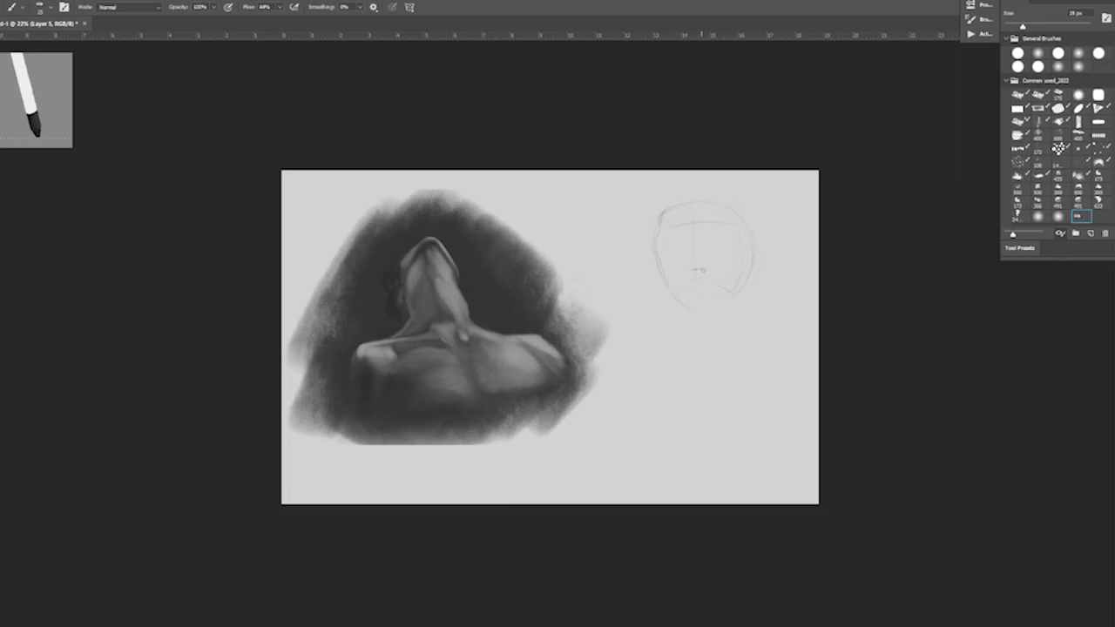
# - Sketch the head's left and right contours, the jaw curve and both ears
pyautogui.moveTo(692, 272); pyautogui.dragTo(734, 295)
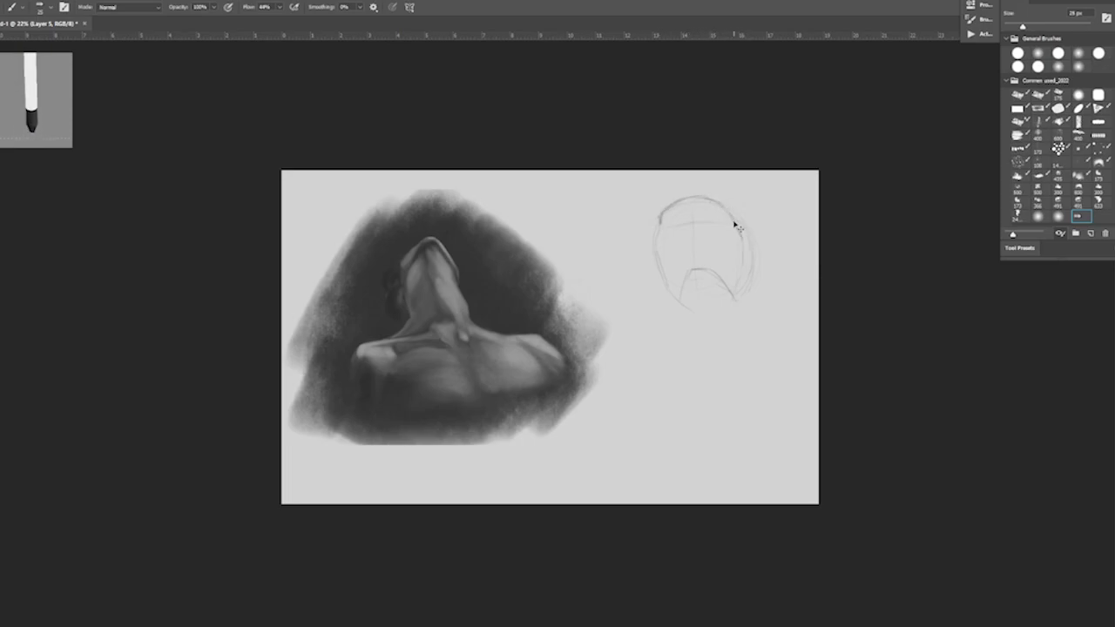
pyautogui.moveTo(741, 237); pyautogui.dragTo(703, 280)
pyautogui.moveTo(745, 233); pyautogui.dragTo(743, 286)
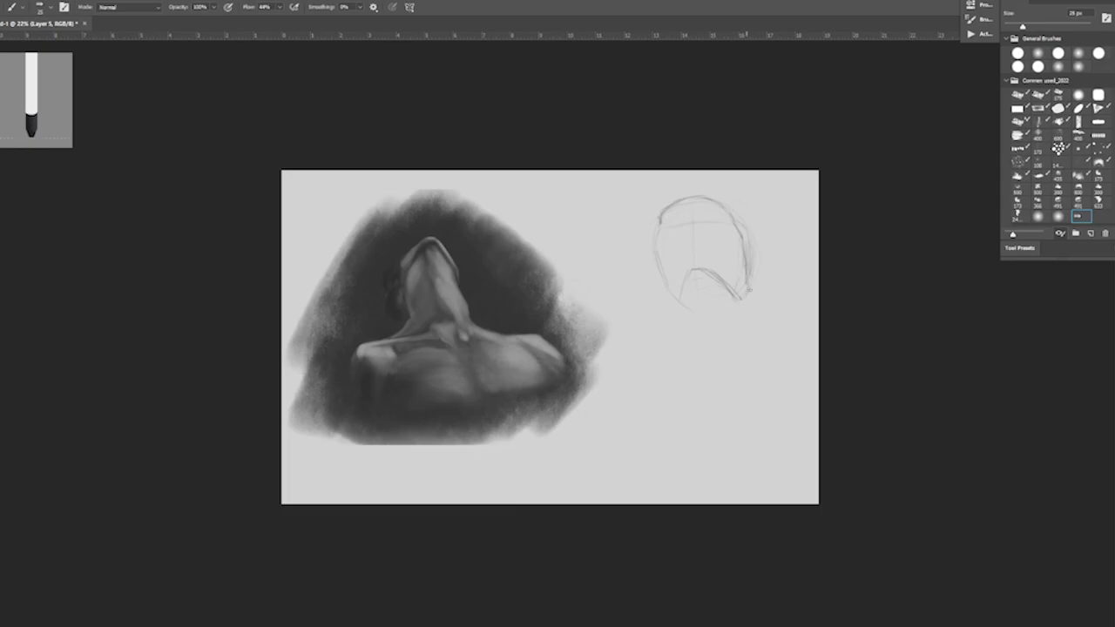
pyautogui.moveTo(658, 248); pyautogui.dragTo(681, 305)
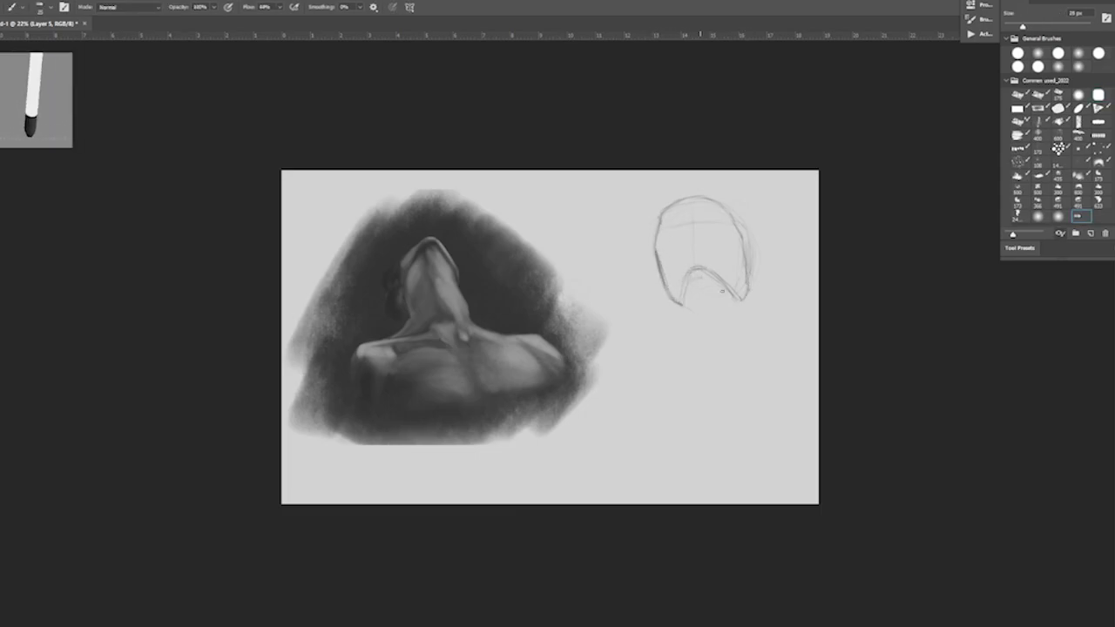
pyautogui.moveTo(747, 235); pyautogui.dragTo(755, 289)
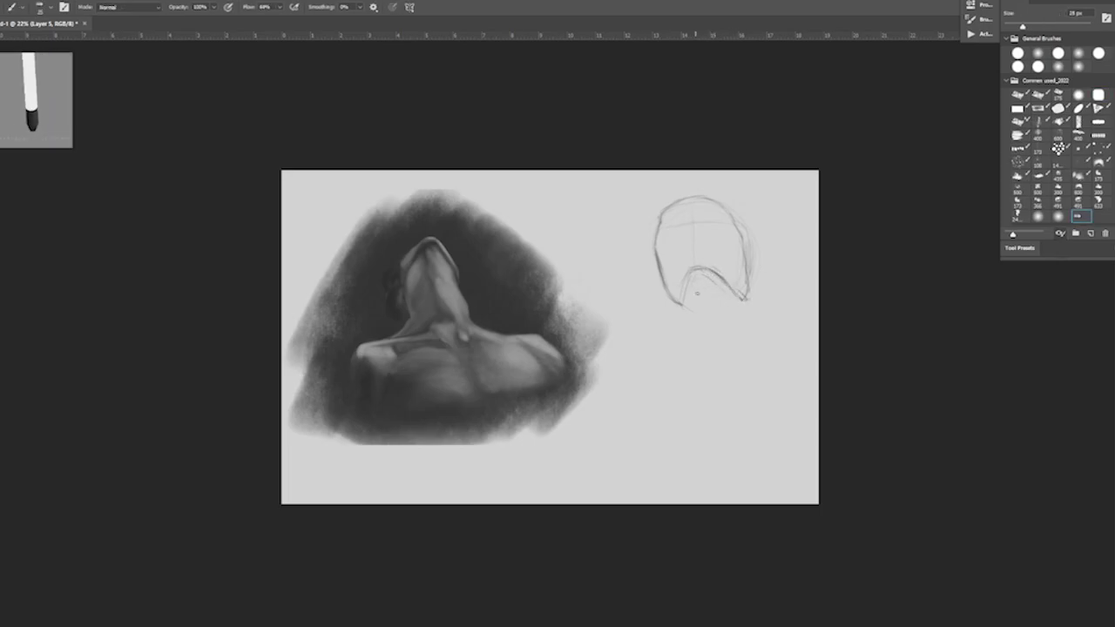
pyautogui.moveTo(692, 312); pyautogui.dragTo(694, 329)
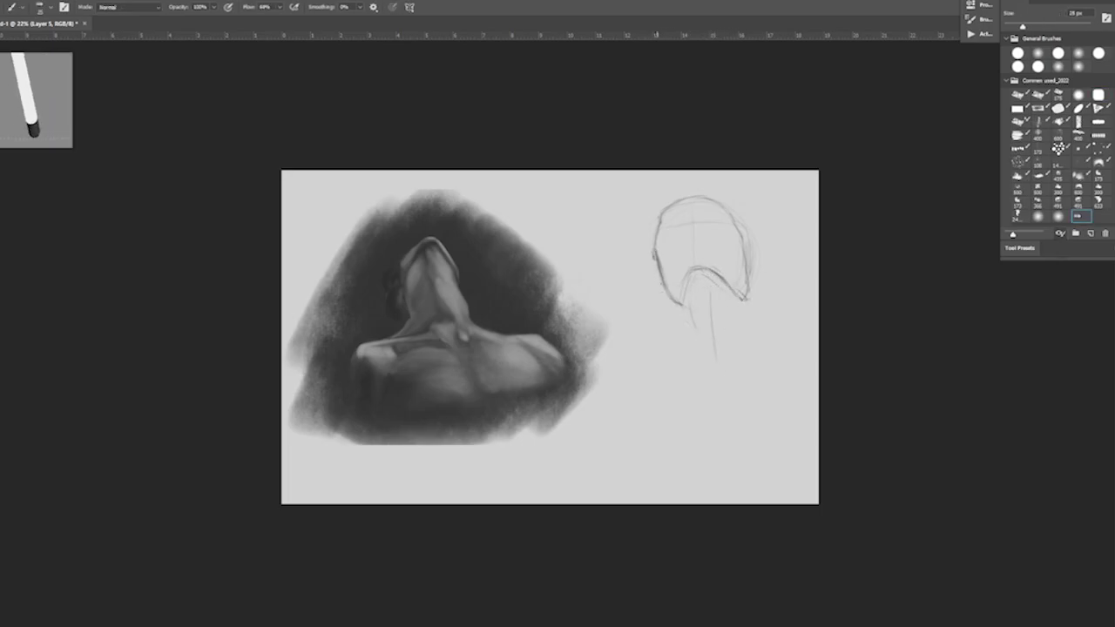
pyautogui.moveTo(655, 256); pyautogui.dragTo(660, 282)
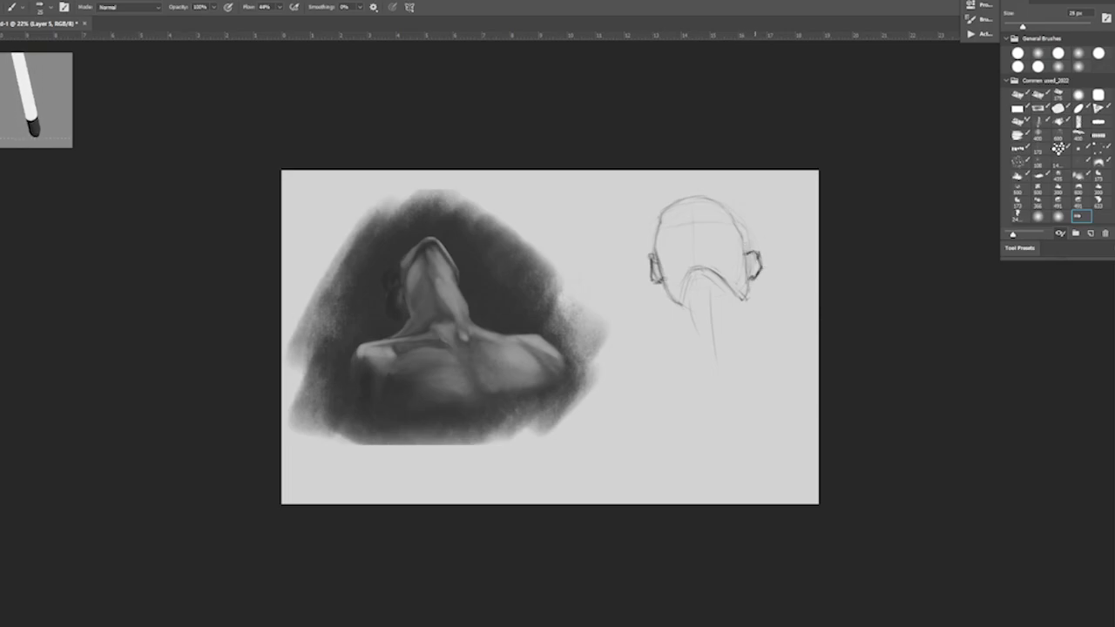
pyautogui.moveTo(756, 262); pyautogui.dragTo(750, 282)
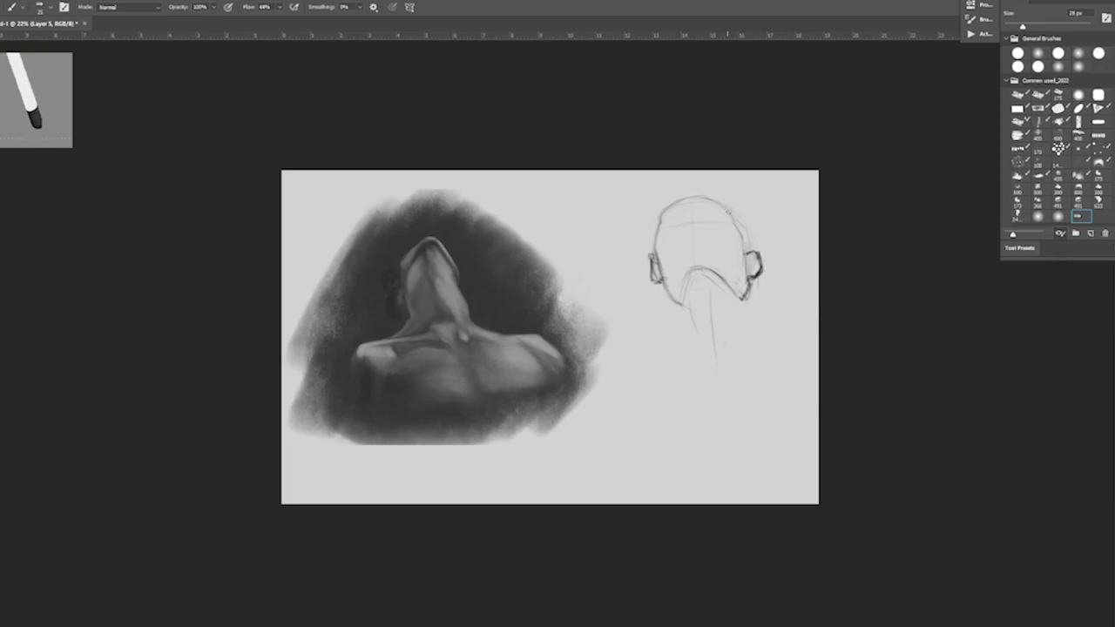
pyautogui.moveTo(739, 214); pyautogui.dragTo(755, 338)
# - Draw the neck lines down toward the chest plus the shoulder and collarbone lines
pyautogui.moveTo(753, 296); pyautogui.dragTo(773, 373)
pyautogui.moveTo(753, 324); pyautogui.dragTo(765, 359)
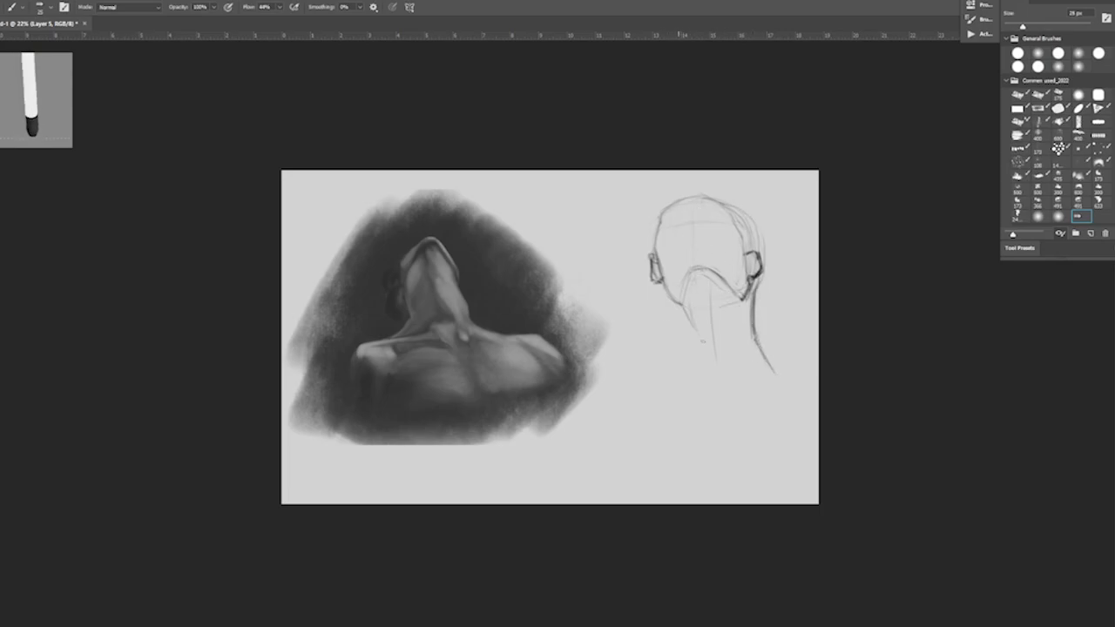
pyautogui.moveTo(721, 298); pyautogui.dragTo(723, 401)
pyautogui.moveTo(707, 327); pyautogui.dragTo(704, 368)
pyautogui.moveTo(657, 279); pyautogui.dragTo(709, 383)
pyautogui.moveTo(672, 310); pyautogui.dragTo(710, 385)
pyautogui.moveTo(721, 341); pyautogui.dragTo(719, 410)
pyautogui.moveTo(760, 362)
pyautogui.mouseDown()
pyautogui.moveTo(801, 369)
pyautogui.moveTo(720, 417)
pyautogui.moveTo(686, 420)
pyautogui.moveTo(673, 449)
pyautogui.mouseUp()
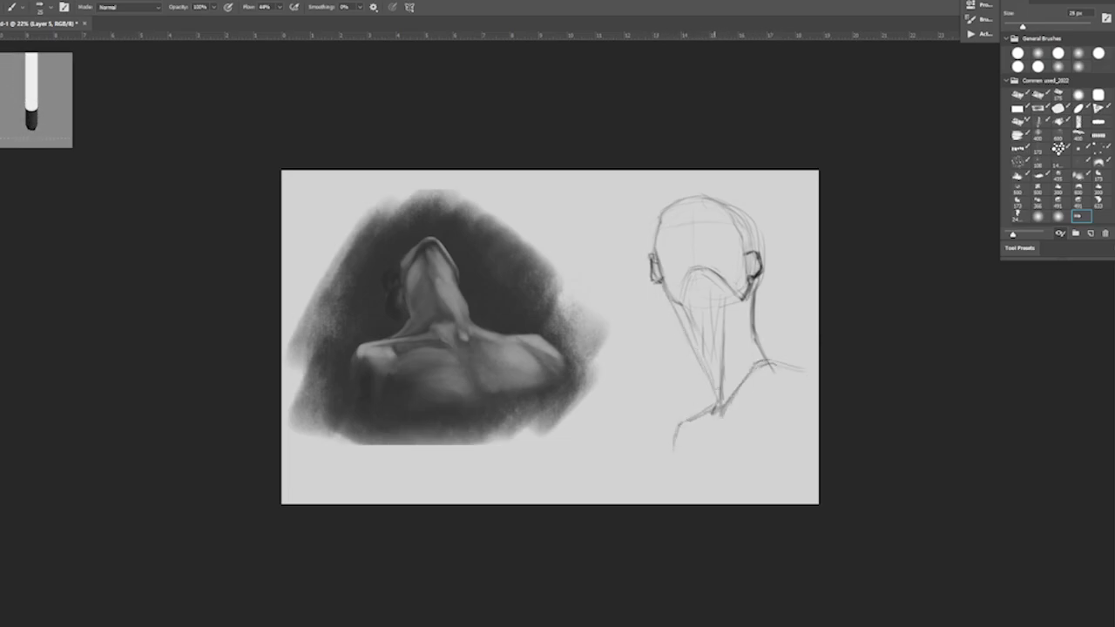
pyautogui.moveTo(719, 403); pyautogui.dragTo(770, 360)
pyautogui.moveTo(770, 361); pyautogui.dragTo(819, 376)
pyautogui.hotkey('ctrl', '+')
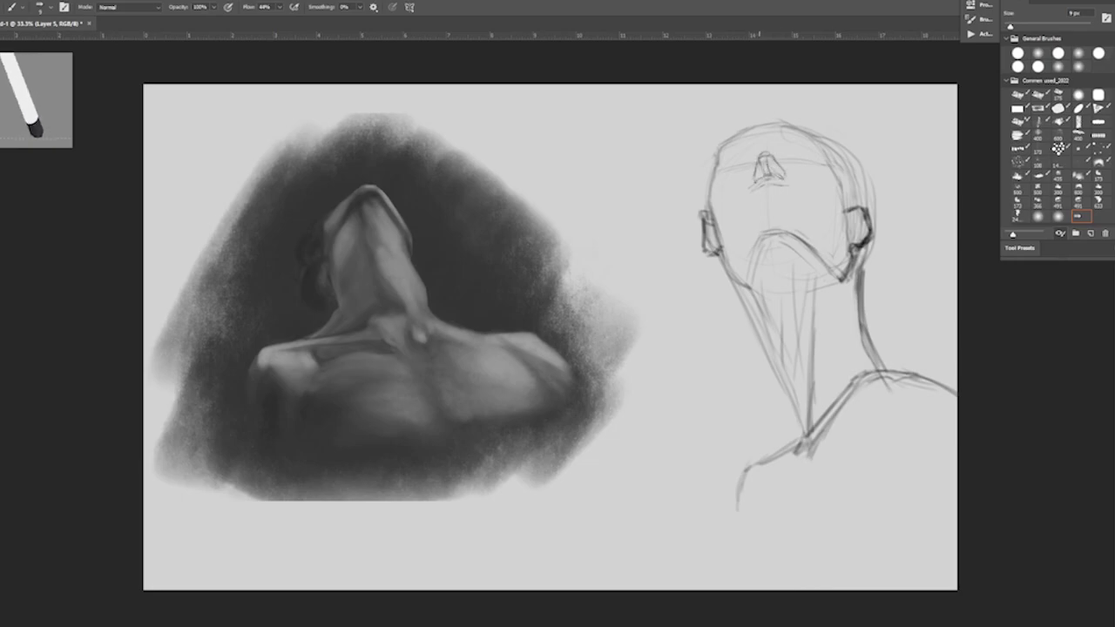
# - Mark the nose on the upturned face and zoom in closer on the sketch
pyautogui.moveTo(760, 171); pyautogui.dragTo(760, 176)
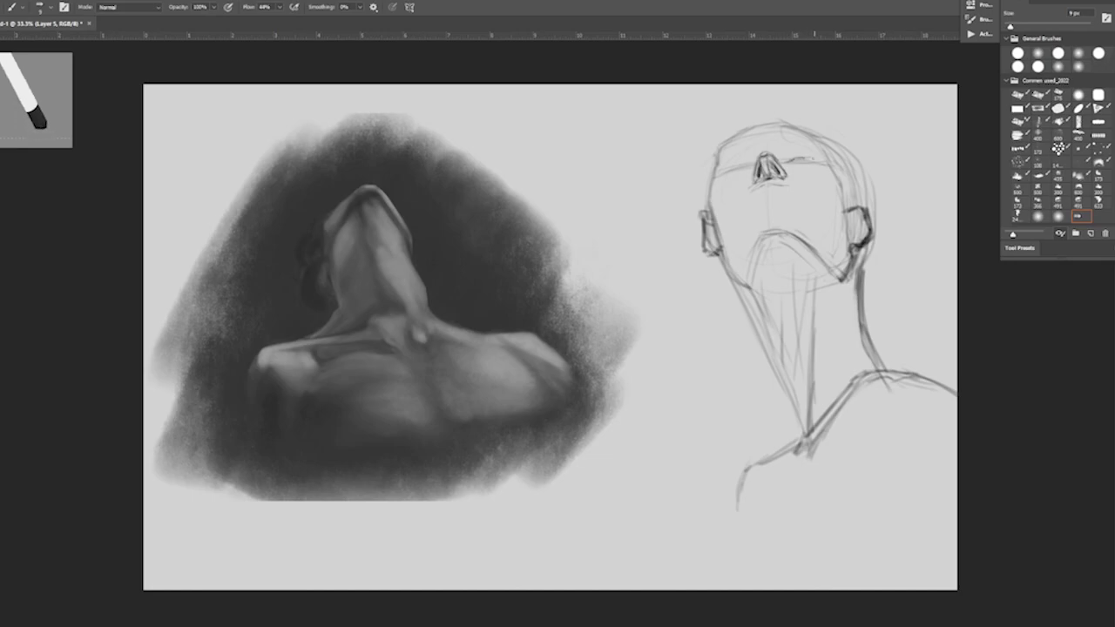
pyautogui.hotkey('ctrl', '+')
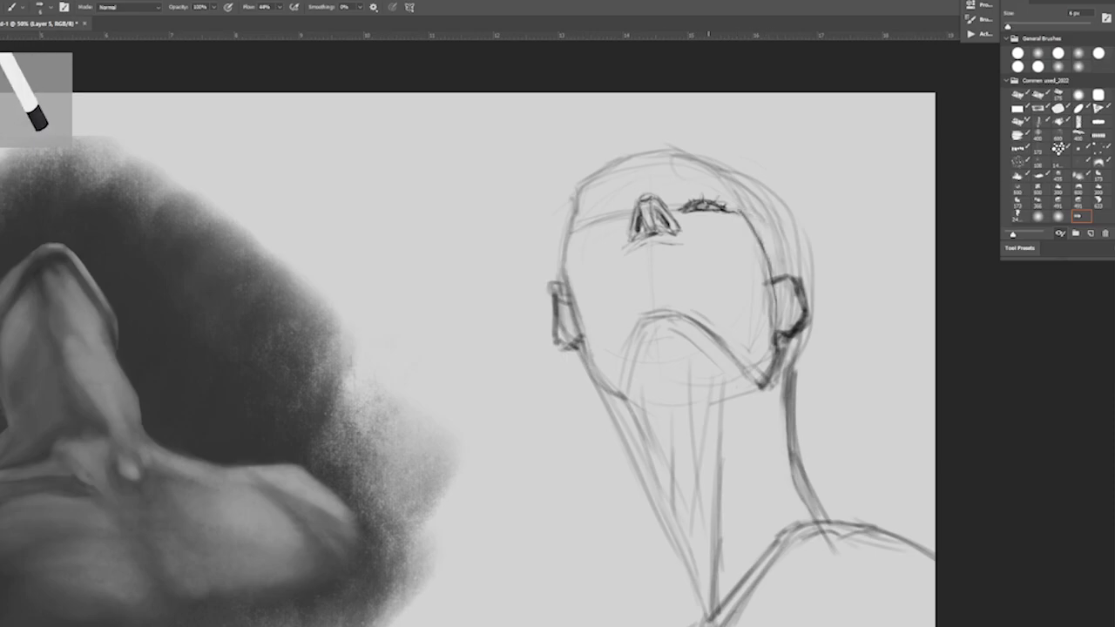
# - With the view flipped and rotated, darken the eyelids, add lashes and start the mouth curve
pyautogui.press('h')
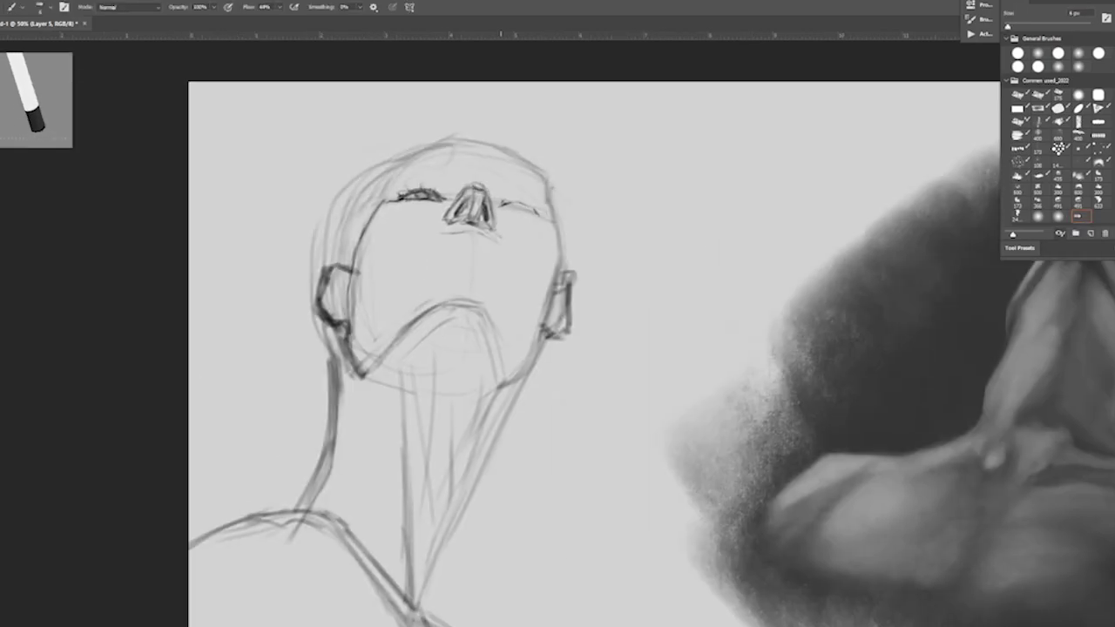
pyautogui.moveTo(514, 206)
pyautogui.mouseDown()
pyautogui.moveTo(504, 205)
pyautogui.moveTo(536, 210)
pyautogui.mouseUp()
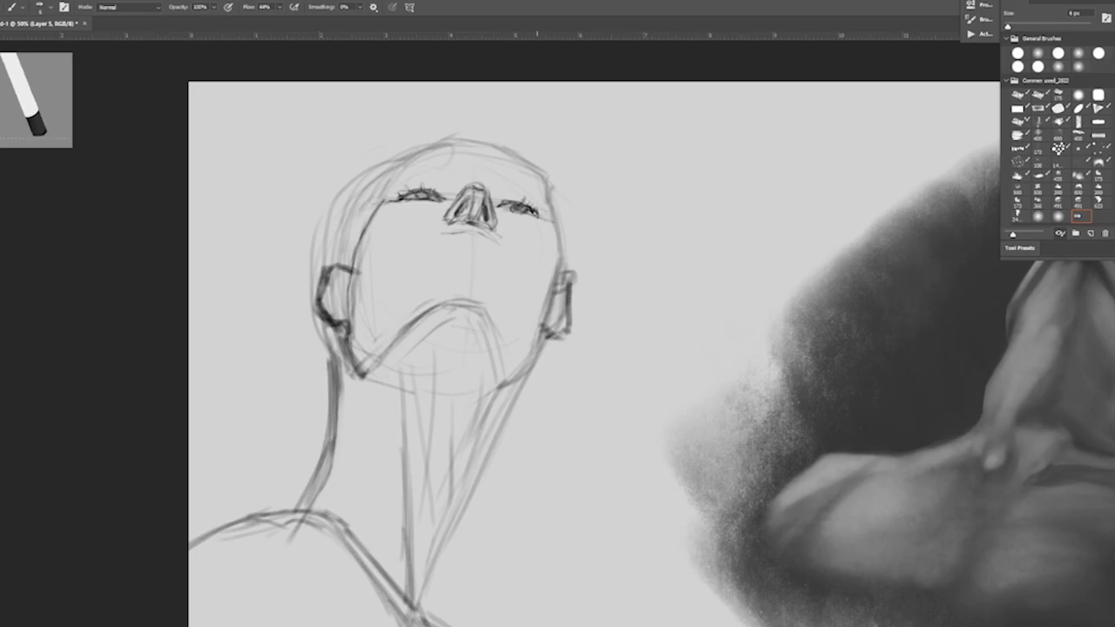
pyautogui.moveTo(609, 436); pyautogui.dragTo(662, 331)
pyautogui.moveTo(467, 226); pyautogui.dragTo(511, 228)
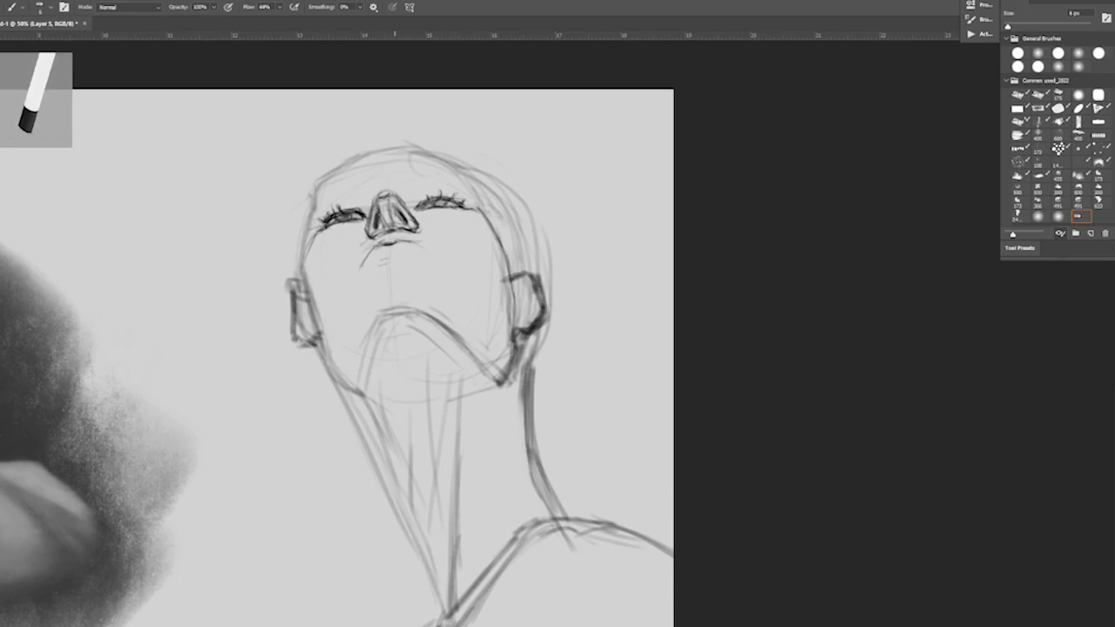
pyautogui.moveTo(408, 241); pyautogui.dragTo(436, 254)
pyautogui.press(']')
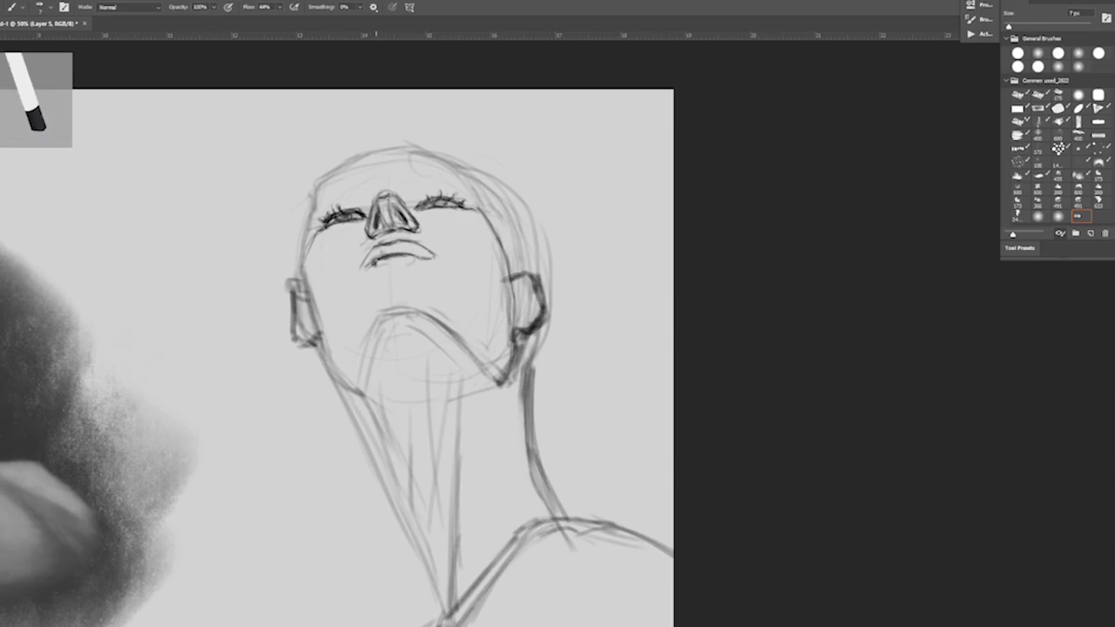
pyautogui.scroll(1, 552, 327)
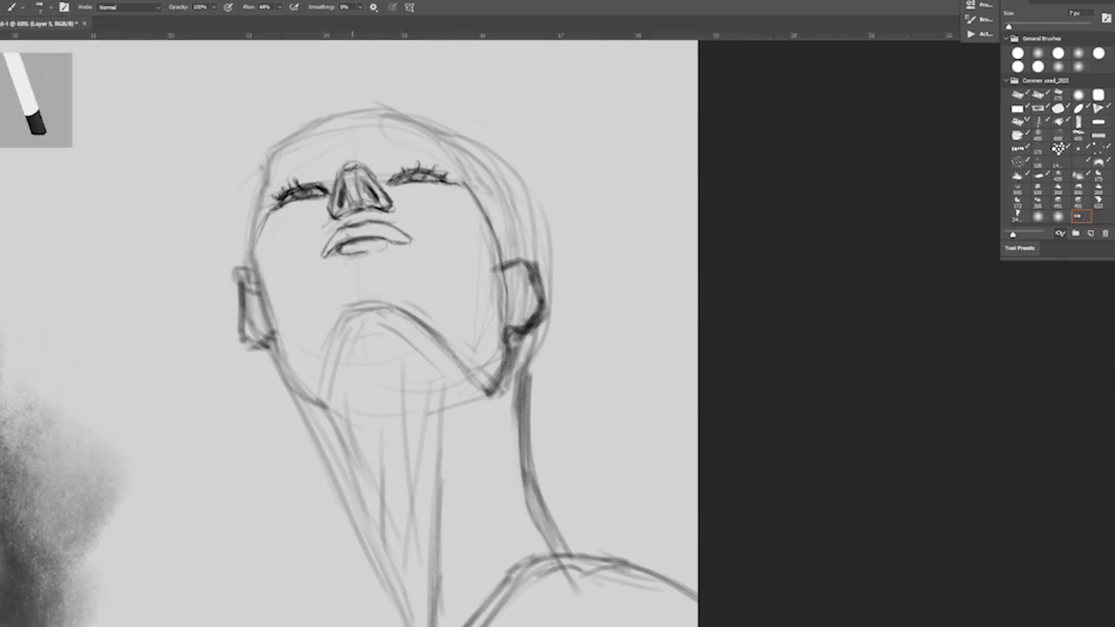
# - Draw and shade full lips with a dark parting line, also darkening the left lash line
pyautogui.moveTo(350, 255)
pyautogui.mouseDown()
pyautogui.moveTo(394, 252)
pyautogui.moveTo(324, 257)
pyautogui.mouseUp()
pyautogui.moveTo(401, 247)
pyautogui.mouseDown()
pyautogui.moveTo(337, 254)
pyautogui.moveTo(372, 256)
pyautogui.mouseUp()
pyautogui.press('e')
pyautogui.press('b')
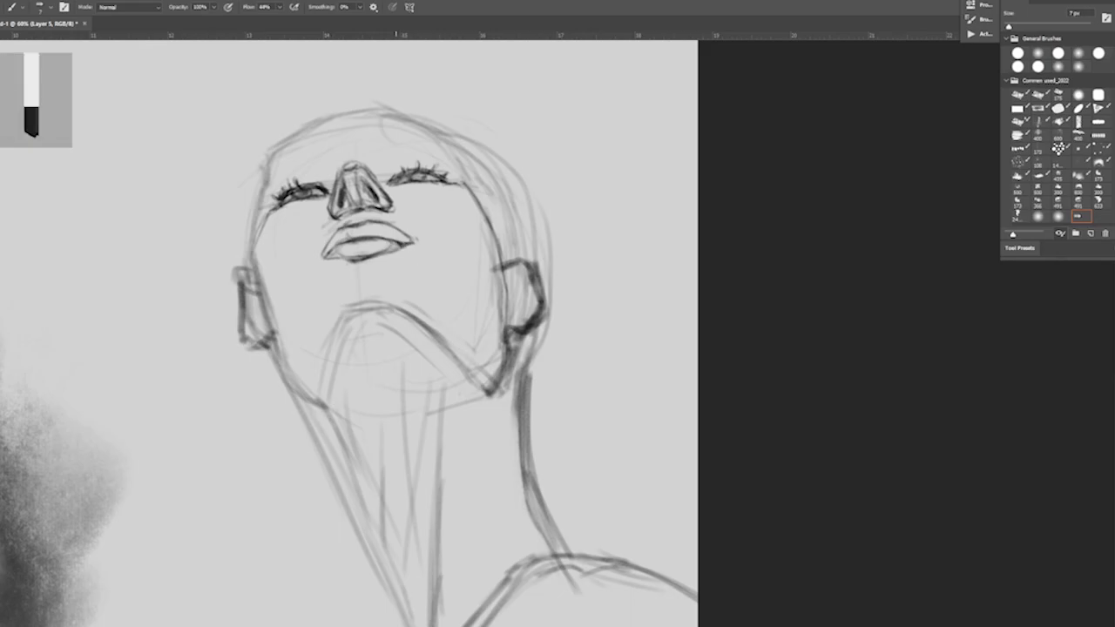
pyautogui.moveTo(417, 247); pyautogui.dragTo(324, 256)
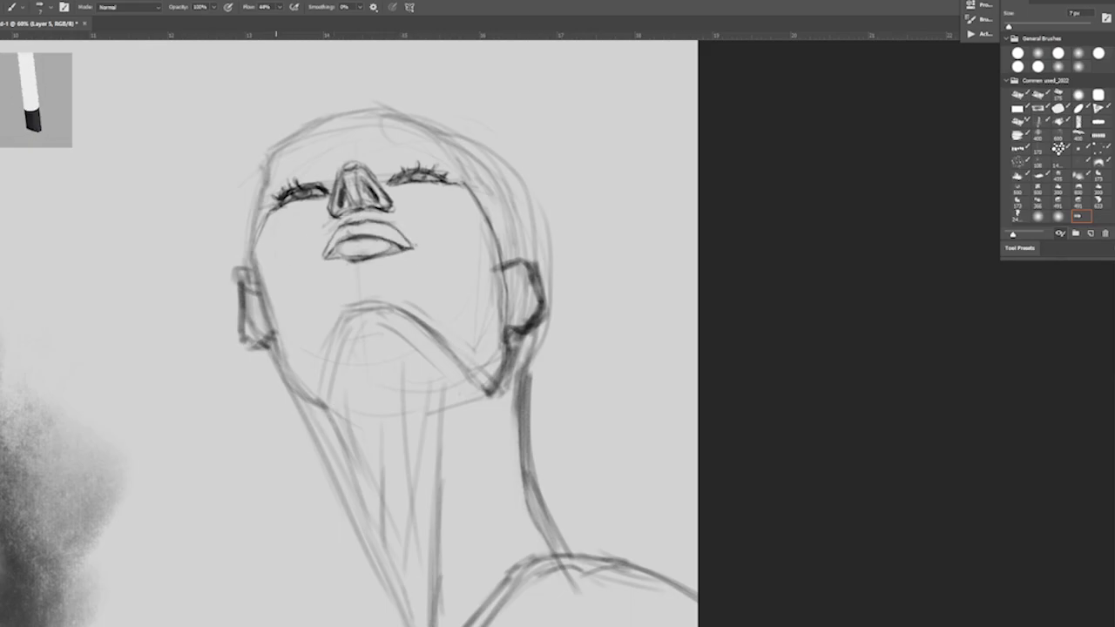
pyautogui.moveTo(279, 197); pyautogui.dragTo(319, 184)
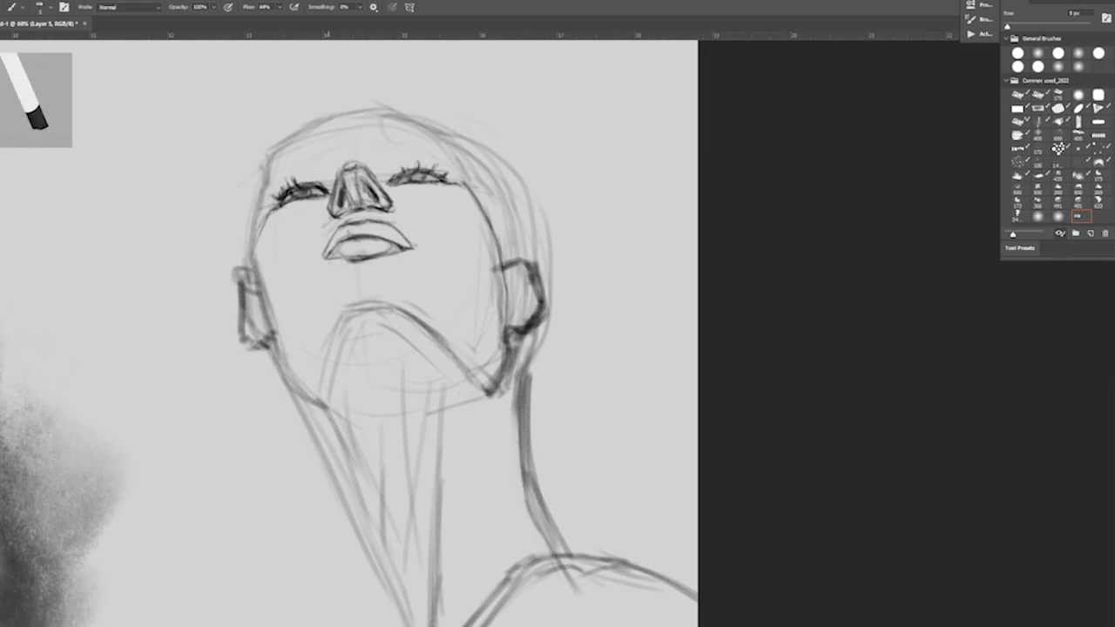
pyautogui.moveTo(362, 267)
pyautogui.mouseDown()
pyautogui.moveTo(392, 258)
pyautogui.moveTo(326, 232)
pyautogui.moveTo(397, 239)
pyautogui.moveTo(352, 240)
pyautogui.mouseUp()
pyautogui.press('[')
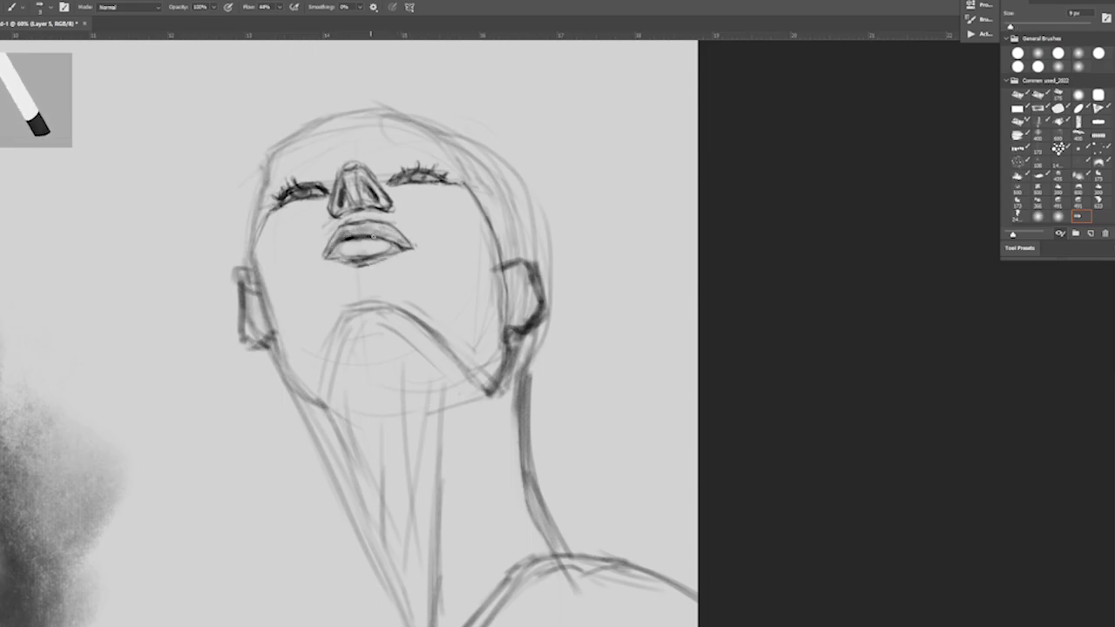
pyautogui.moveTo(403, 242)
pyautogui.mouseDown()
pyautogui.moveTo(340, 239)
pyautogui.moveTo(329, 254)
pyautogui.mouseUp()
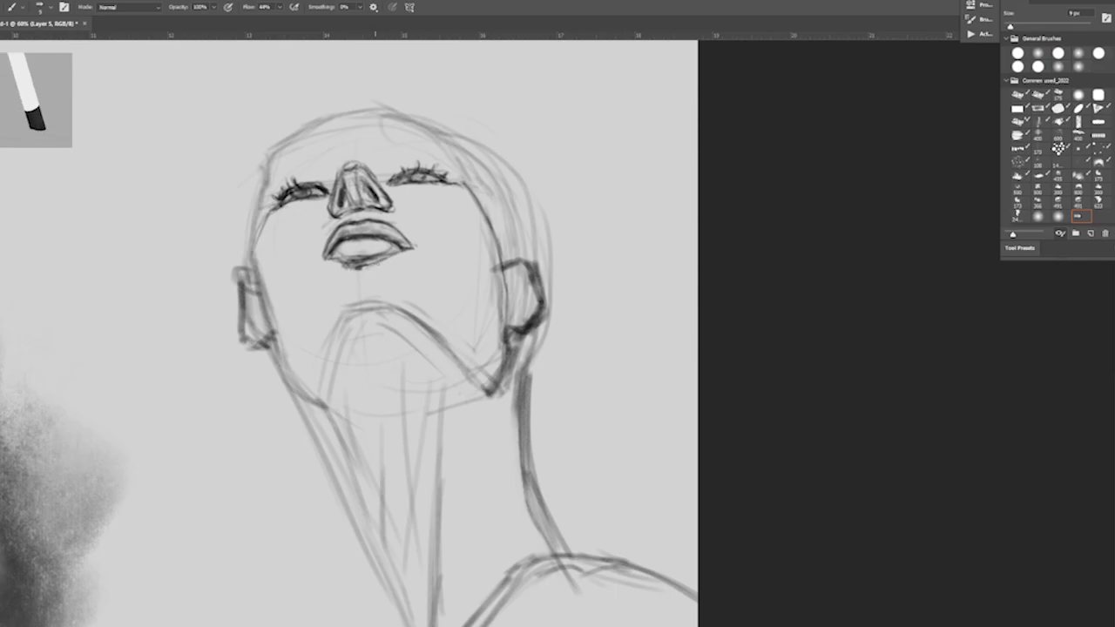
# - Strengthen the forehead, head outline, nose and right eyebrow lines, undoing one stray stroke
pyautogui.moveTo(364, 263); pyautogui.dragTo(754, 230)
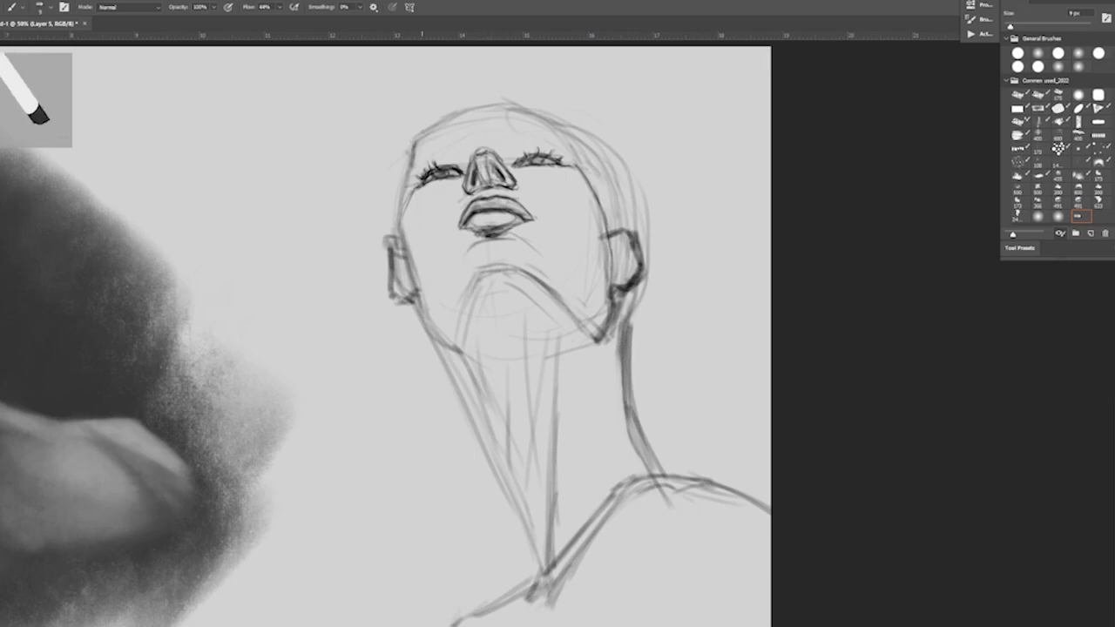
pyautogui.moveTo(465, 148); pyautogui.dragTo(417, 155)
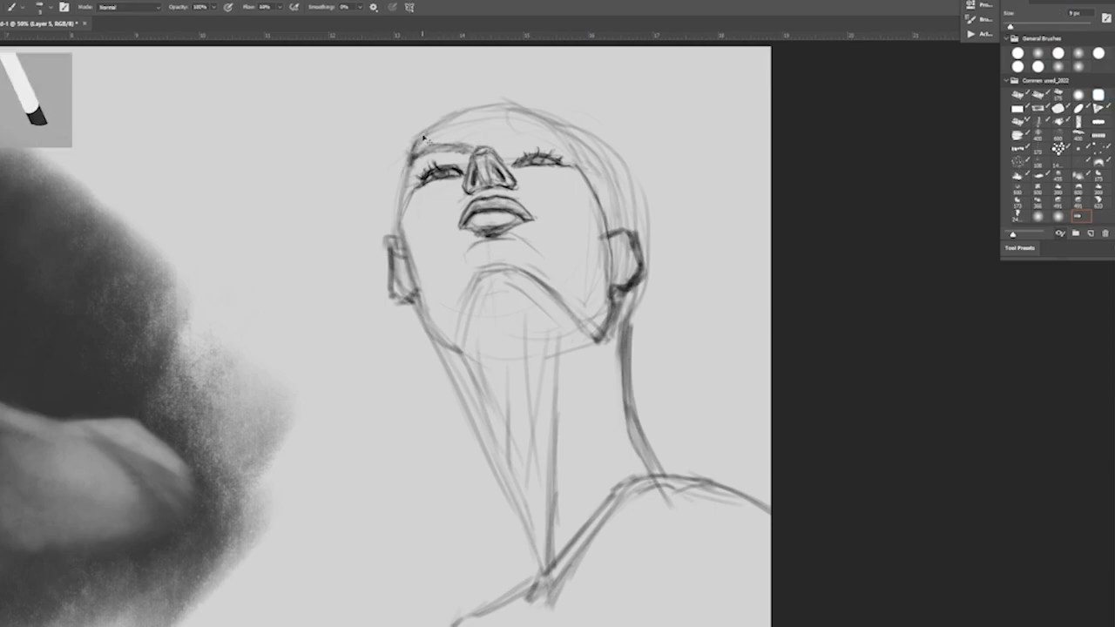
pyautogui.moveTo(410, 186)
pyautogui.mouseDown()
pyautogui.moveTo(462, 120)
pyautogui.moveTo(531, 107)
pyautogui.moveTo(401, 251)
pyautogui.mouseUp()
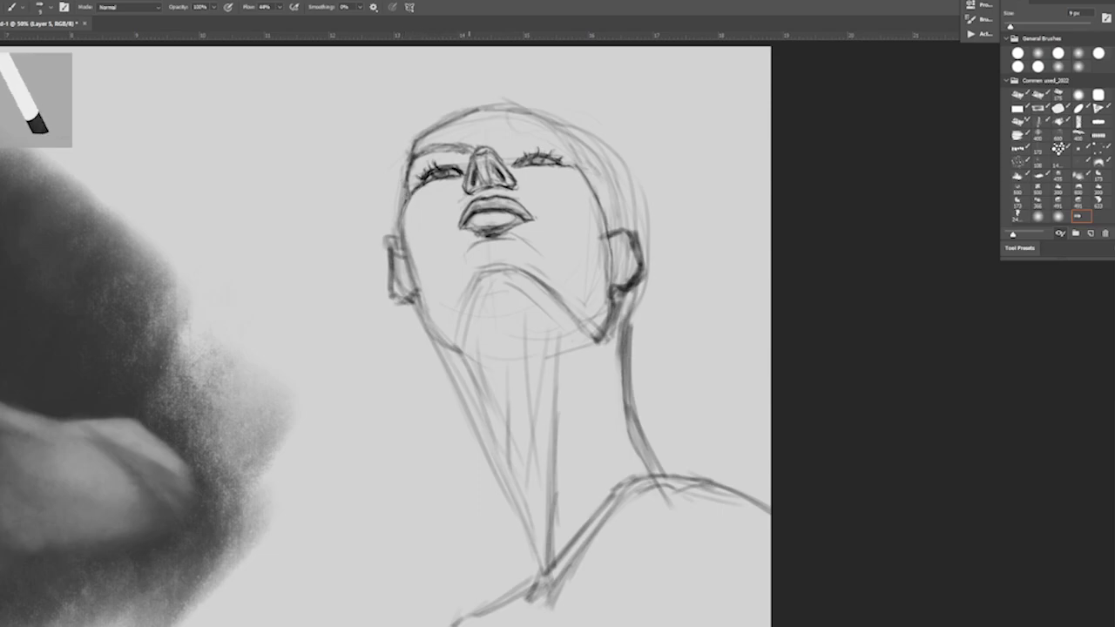
pyautogui.moveTo(471, 145); pyautogui.dragTo(492, 162)
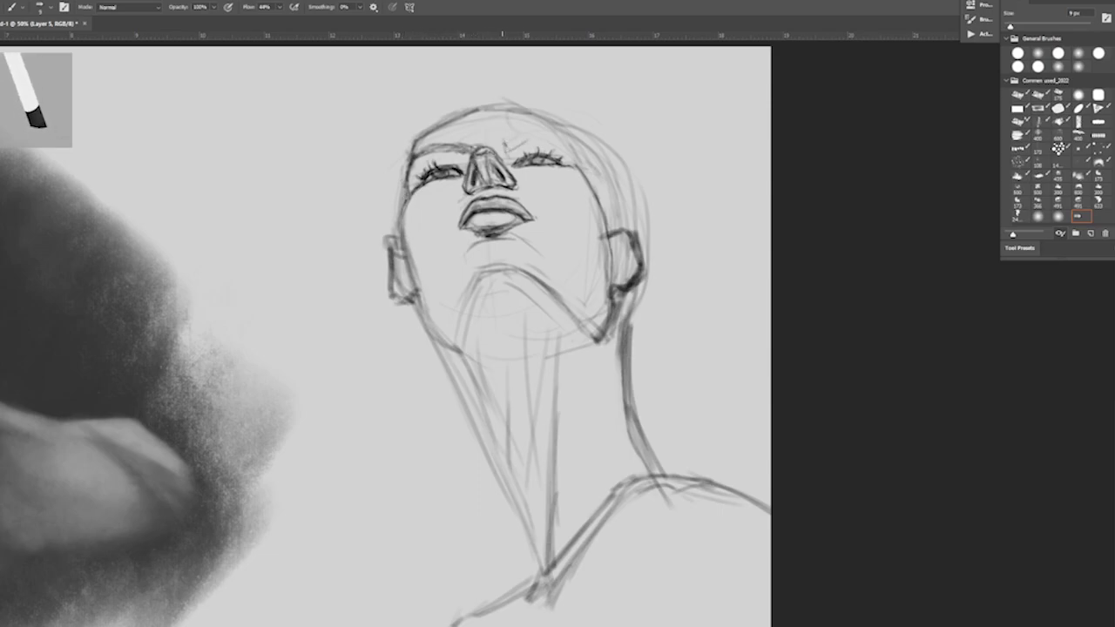
pyautogui.moveTo(557, 128); pyautogui.dragTo(539, 138)
pyautogui.moveTo(559, 142)
pyautogui.mouseDown()
pyautogui.moveTo(521, 136)
pyautogui.moveTo(508, 148)
pyautogui.moveTo(517, 160)
pyautogui.mouseUp()
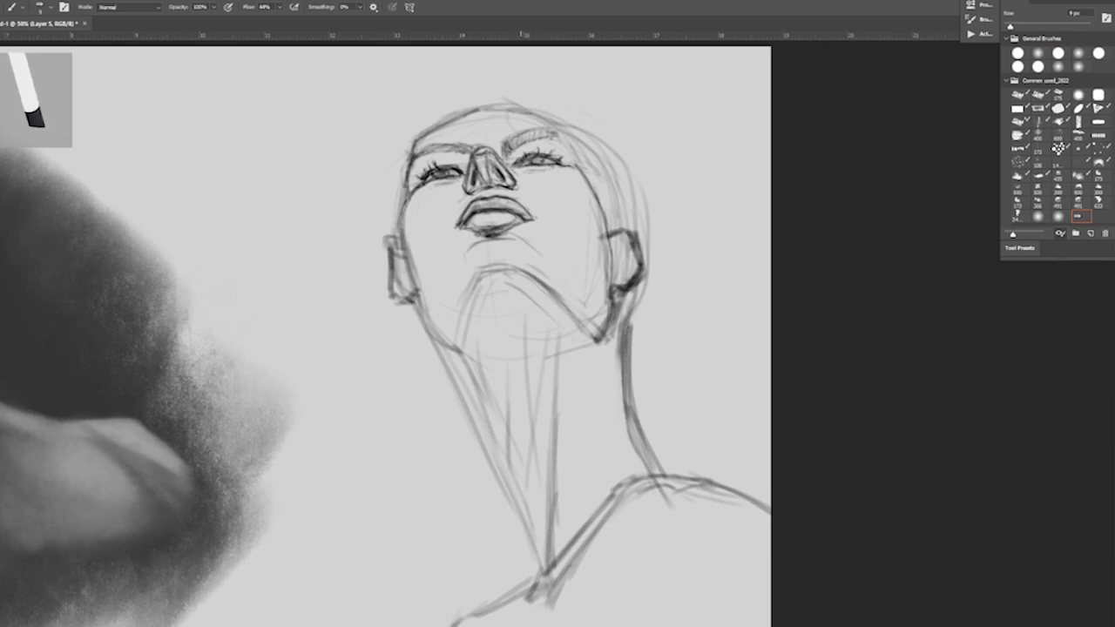
pyautogui.moveTo(409, 161)
pyautogui.mouseDown()
pyautogui.moveTo(427, 135)
pyautogui.moveTo(487, 113)
pyautogui.moveTo(553, 133)
pyautogui.moveTo(606, 206)
pyautogui.moveTo(569, 157)
pyautogui.mouseUp()
pyautogui.hotkey('ctrl', 'z')
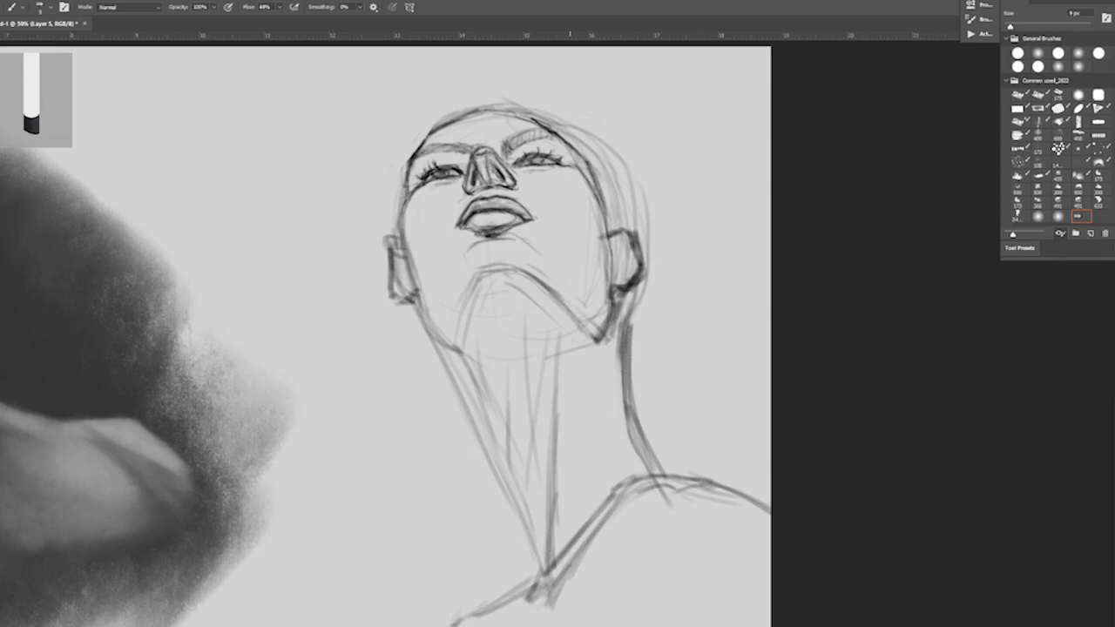
# - Re-stroke the chin and right jaw line darker with a larger brush
pyautogui.press('e')
pyautogui.press('b')
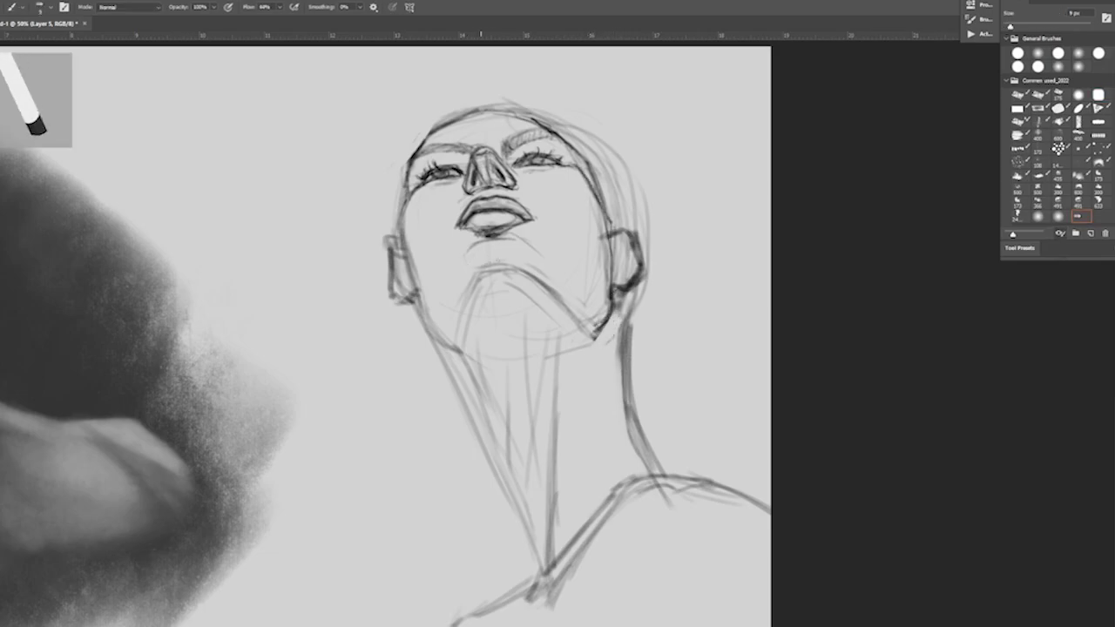
pyautogui.moveTo(489, 255)
pyautogui.mouseDown()
pyautogui.moveTo(452, 345)
pyautogui.moveTo(567, 291)
pyautogui.moveTo(594, 319)
pyautogui.mouseUp()
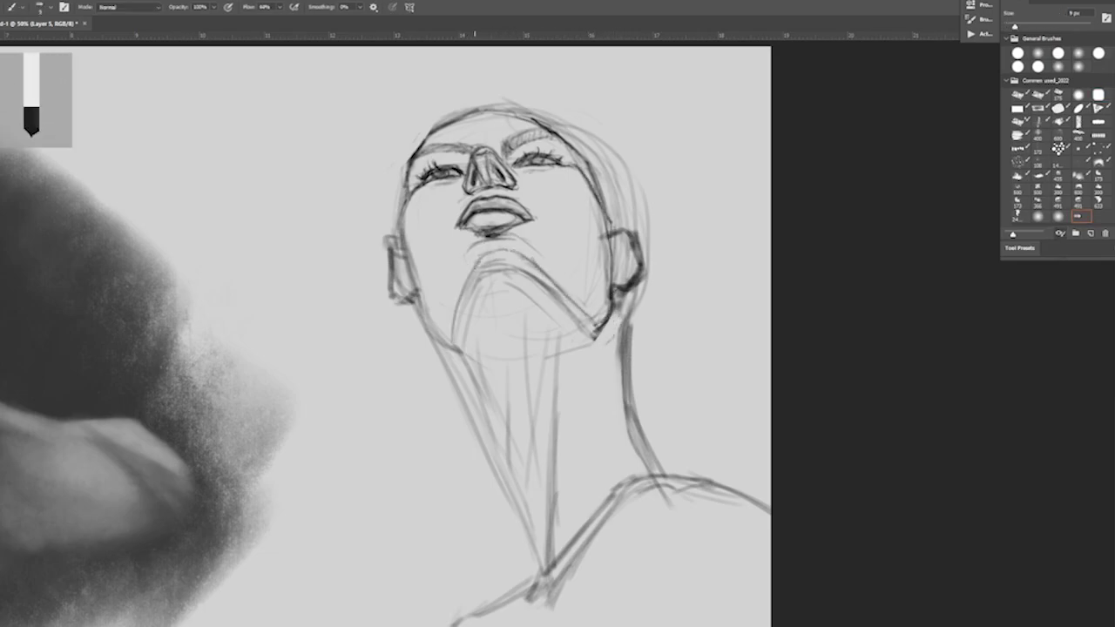
pyautogui.press(']')
pyautogui.press(']')
pyautogui.press(']')
pyautogui.moveTo(478, 266); pyautogui.dragTo(458, 340)
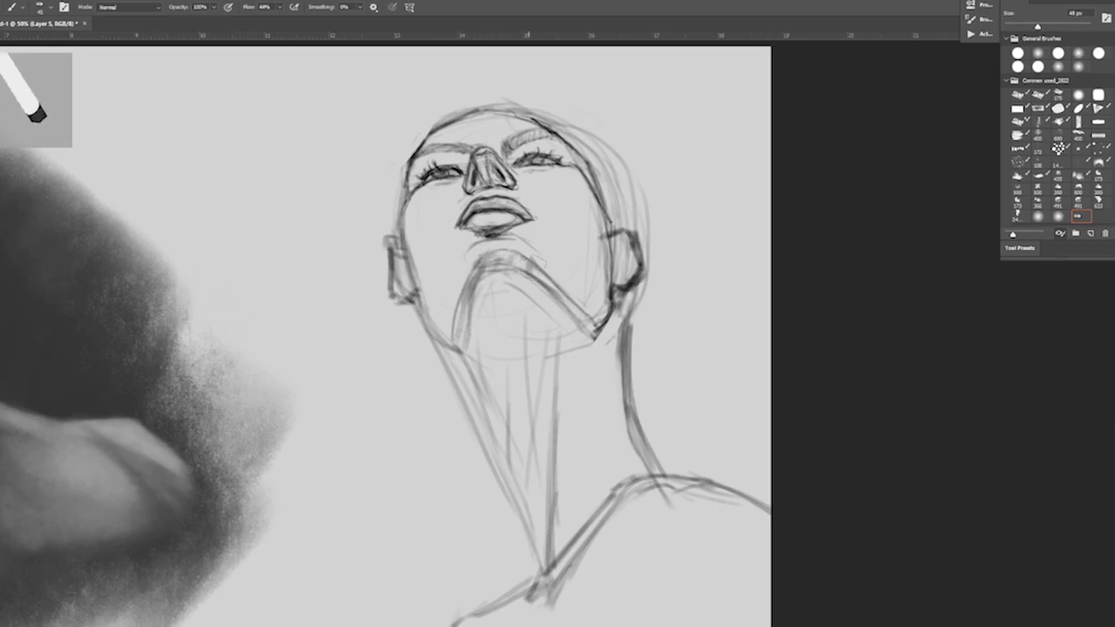
pyautogui.moveTo(477, 255); pyautogui.dragTo(575, 313)
pyautogui.moveTo(526, 265); pyautogui.dragTo(594, 338)
pyautogui.hotkey('ctrl', 'z')
pyautogui.moveTo(504, 253)
pyautogui.mouseDown()
pyautogui.moveTo(596, 335)
pyautogui.moveTo(514, 268)
pyautogui.moveTo(586, 345)
pyautogui.mouseUp()
pyautogui.moveTo(488, 275); pyautogui.dragTo(591, 347)
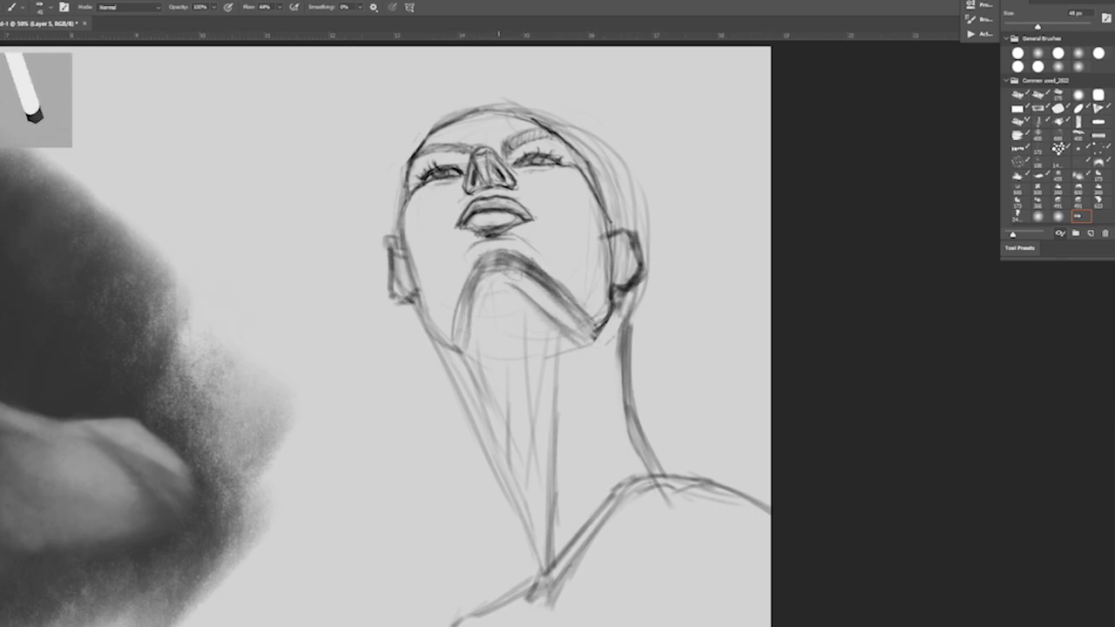
# - Draw firmer contour strokes down the left side of the neck
pyautogui.moveTo(466, 328); pyautogui.dragTo(489, 420)
pyautogui.moveTo(425, 312); pyautogui.dragTo(469, 371)
pyautogui.hotkey('ctrl', 'z')
pyautogui.moveTo(434, 333); pyautogui.dragTo(484, 409)
pyautogui.moveTo(409, 303); pyautogui.dragTo(529, 512)
pyautogui.scroll(-1, 387, 336)
# - Darken the top and upper-right outline of the head
pyautogui.press('e')
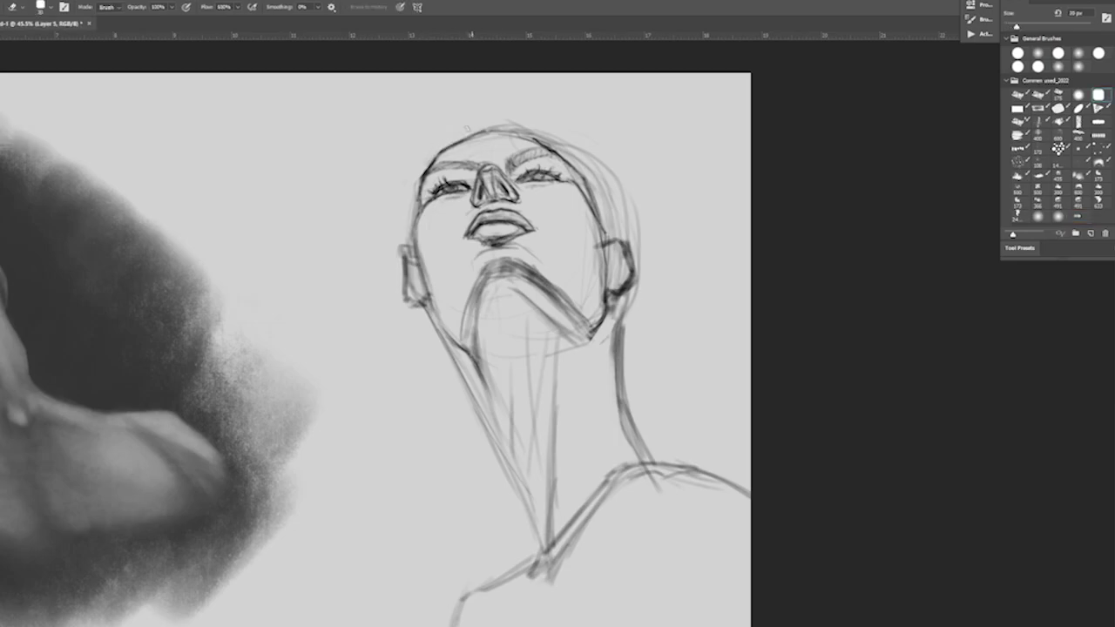
pyautogui.press('b')
pyautogui.moveTo(464, 136)
pyautogui.mouseDown()
pyautogui.moveTo(530, 129)
pyautogui.moveTo(544, 141)
pyautogui.mouseUp()
pyautogui.moveTo(466, 132)
pyautogui.mouseDown()
pyautogui.moveTo(535, 138)
pyautogui.moveTo(587, 175)
pyautogui.moveTo(585, 187)
pyautogui.mouseUp()
pyautogui.moveTo(555, 142); pyautogui.dragTo(613, 237)
pyautogui.moveTo(558, 124); pyautogui.dragTo(594, 141)
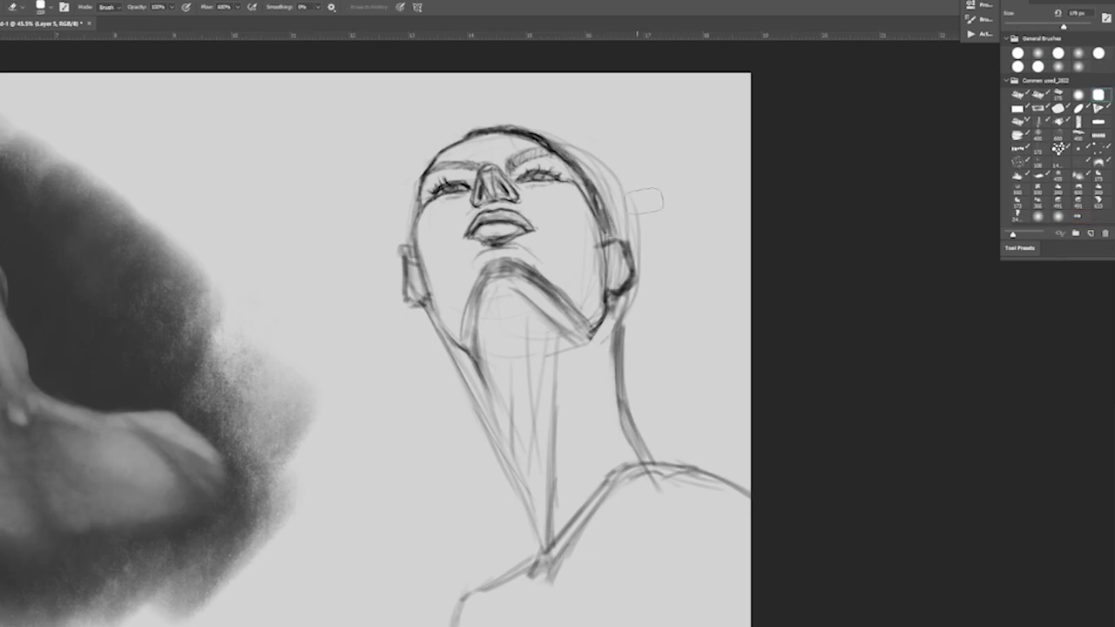
pyautogui.moveTo(590, 185); pyautogui.dragTo(613, 237)
pyautogui.moveTo(559, 156)
pyautogui.mouseDown()
pyautogui.moveTo(598, 208)
pyautogui.moveTo(624, 284)
pyautogui.mouseUp()
# - Redraw the right ear and shade the back-of-neck area behind it
pyautogui.moveTo(601, 238)
pyautogui.mouseDown()
pyautogui.moveTo(629, 232)
pyautogui.moveTo(639, 285)
pyautogui.moveTo(608, 296)
pyautogui.moveTo(634, 261)
pyautogui.moveTo(618, 275)
pyautogui.moveTo(622, 267)
pyautogui.moveTo(639, 289)
pyautogui.mouseUp()
pyautogui.moveTo(598, 188); pyautogui.dragTo(619, 232)
pyautogui.moveTo(632, 291); pyautogui.dragTo(617, 356)
pyautogui.moveTo(610, 305); pyautogui.dragTo(613, 338)
pyautogui.moveTo(635, 288); pyautogui.dragTo(618, 374)
# - Add small dark hair strokes, then darken the jaw-to-neck line with a 15 px brush
pyautogui.press('e')
pyautogui.press('b')
pyautogui.moveTo(589, 204); pyautogui.dragTo(603, 219)
pyautogui.moveTo(571, 164); pyautogui.dragTo(603, 244)
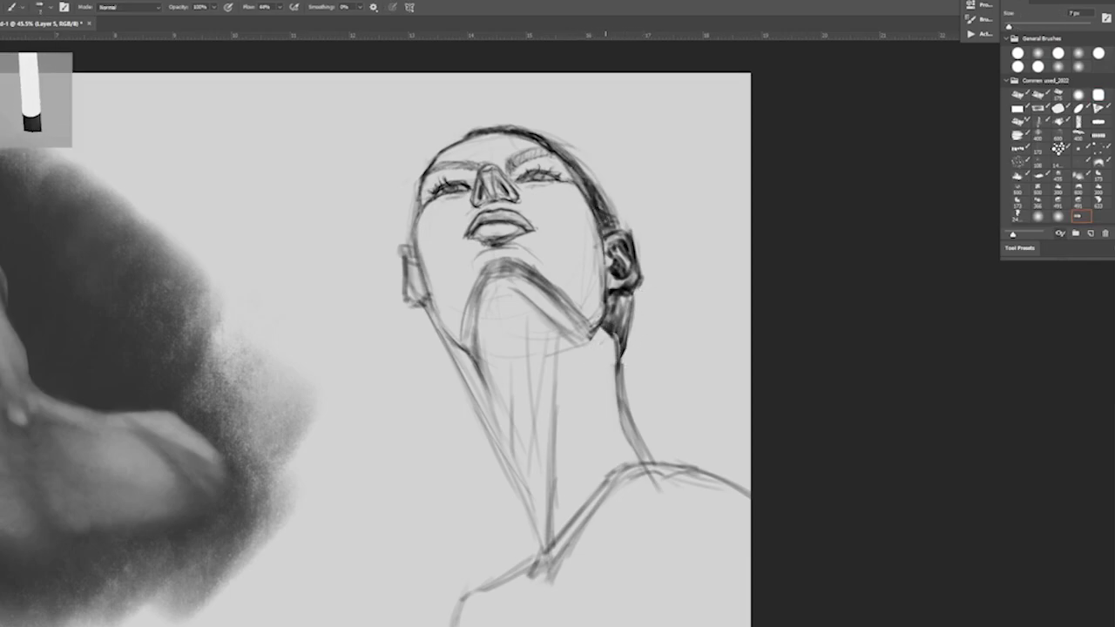
pyautogui.press(']')
pyautogui.press(']')
pyautogui.press(']')
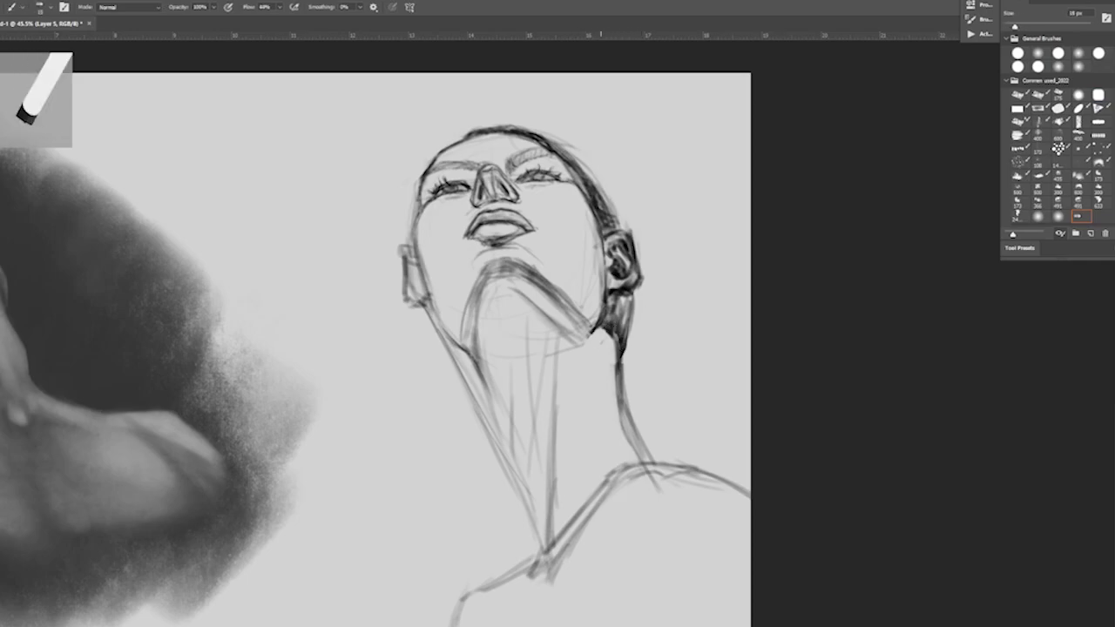
pyautogui.moveTo(521, 261)
pyautogui.mouseDown()
pyautogui.moveTo(590, 303)
pyautogui.moveTo(594, 334)
pyautogui.mouseUp()
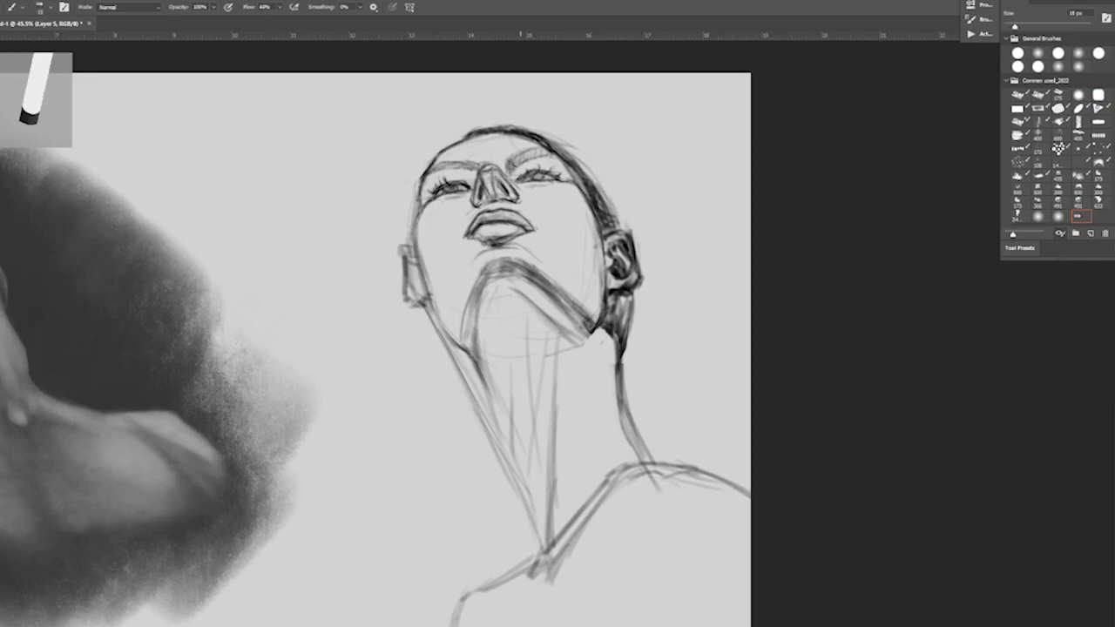
# - With a ~28 px brush, shade under the jaw and strengthen both neck contours
pyautogui.press(']')
pyautogui.press(']')
pyautogui.press(']')
pyautogui.moveTo(518, 270)
pyautogui.mouseDown()
pyautogui.moveTo(481, 298)
pyautogui.moveTo(462, 381)
pyautogui.mouseUp()
pyautogui.moveTo(515, 286); pyautogui.dragTo(589, 349)
pyautogui.moveTo(558, 297)
pyautogui.mouseDown()
pyautogui.moveTo(522, 355)
pyautogui.moveTo(545, 411)
pyautogui.moveTo(549, 547)
pyautogui.mouseUp()
pyautogui.moveTo(533, 486); pyautogui.dragTo(547, 543)
pyautogui.moveTo(470, 324); pyautogui.dragTo(491, 419)
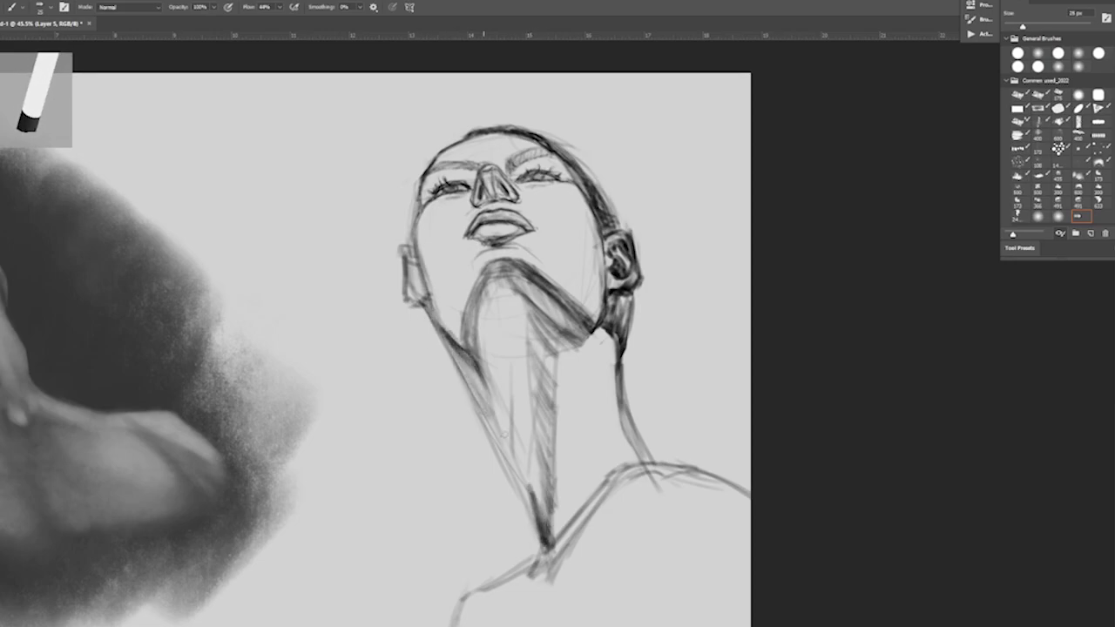
pyautogui.moveTo(479, 362); pyautogui.dragTo(528, 495)
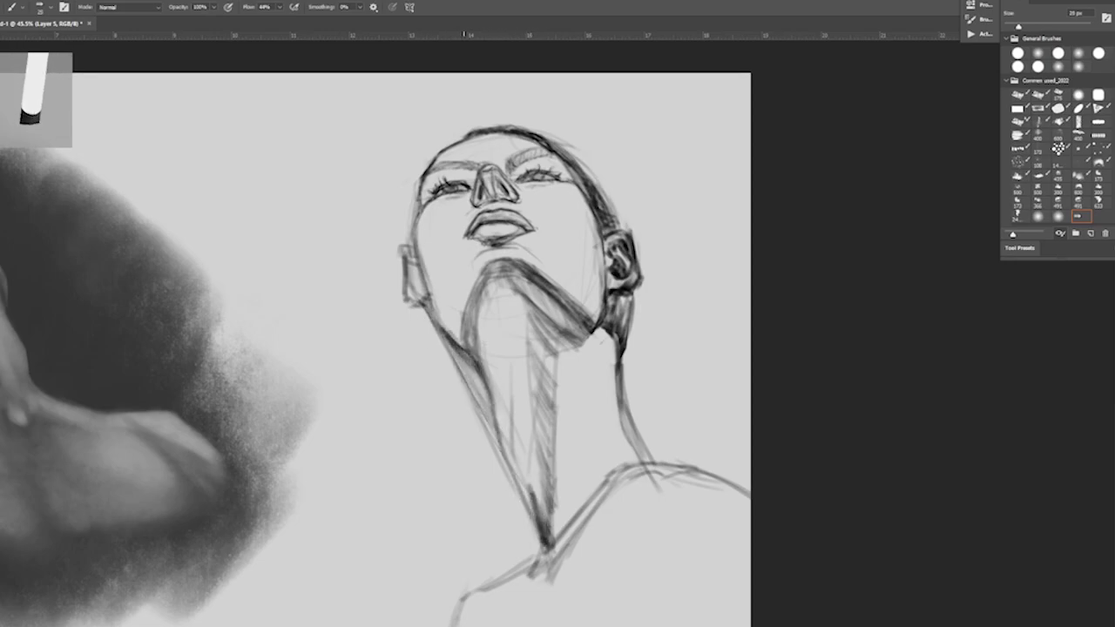
# - At 10 px, shade the nose, darken the lips and hatch the right cheek and jaw
pyautogui.press('e')
pyautogui.press('b')
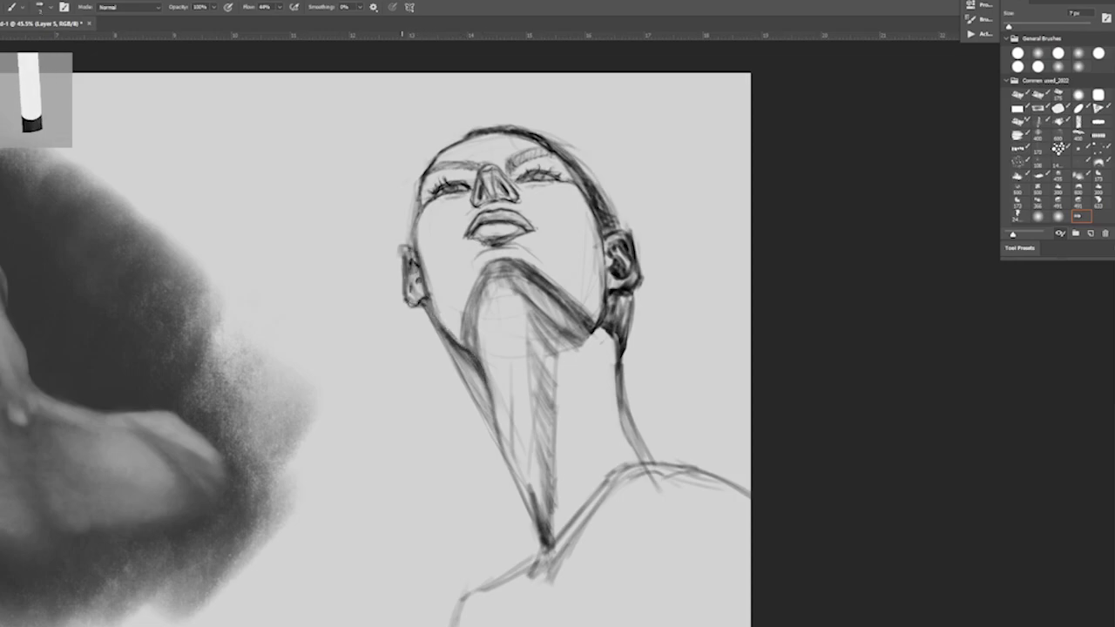
pyautogui.press(']')
pyautogui.press(']')
pyautogui.press(']')
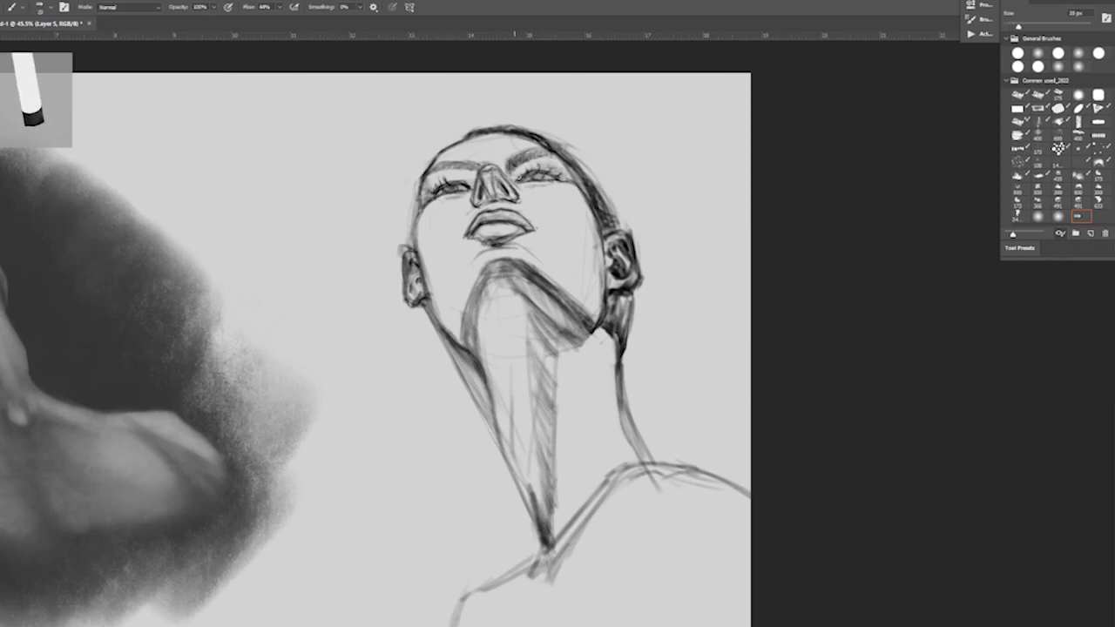
pyautogui.moveTo(488, 166)
pyautogui.mouseDown()
pyautogui.moveTo(495, 202)
pyautogui.moveTo(481, 214)
pyautogui.moveTo(524, 212)
pyautogui.moveTo(535, 234)
pyautogui.mouseUp()
pyautogui.moveTo(505, 232)
pyautogui.mouseDown()
pyautogui.moveTo(476, 239)
pyautogui.moveTo(525, 233)
pyautogui.mouseUp()
pyautogui.moveTo(582, 197)
pyautogui.mouseDown()
pyautogui.moveTo(562, 256)
pyautogui.moveTo(540, 270)
pyautogui.mouseUp()
pyautogui.moveTo(606, 300); pyautogui.dragTo(568, 324)
pyautogui.moveTo(605, 235); pyautogui.dragTo(608, 263)
pyautogui.moveTo(596, 211); pyautogui.dragTo(561, 305)
# - Hatch light shading on the chin, left cheek, left jaw and left neck line
pyautogui.moveTo(533, 242); pyautogui.dragTo(509, 260)
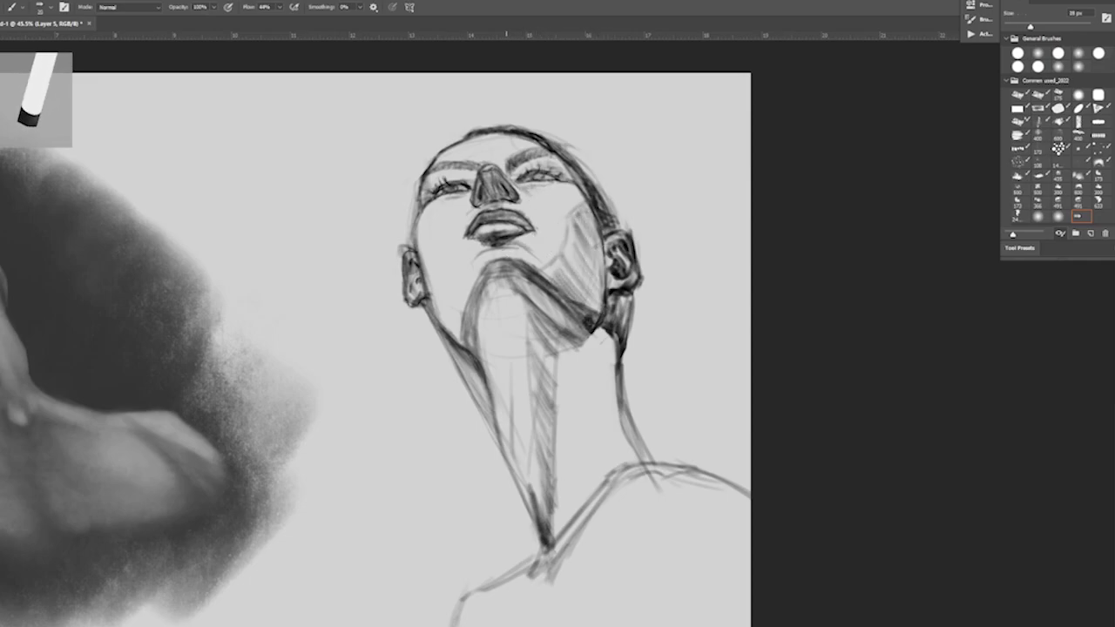
pyautogui.moveTo(425, 222); pyautogui.dragTo(419, 255)
pyautogui.moveTo(444, 201); pyautogui.dragTo(429, 241)
pyautogui.moveTo(463, 208)
pyautogui.mouseDown()
pyautogui.moveTo(443, 235)
pyautogui.moveTo(459, 215)
pyautogui.mouseUp()
pyautogui.moveTo(471, 167)
pyautogui.mouseDown()
pyautogui.moveTo(441, 192)
pyautogui.moveTo(430, 224)
pyautogui.moveTo(436, 290)
pyautogui.moveTo(460, 347)
pyautogui.mouseUp()
pyautogui.moveTo(423, 307); pyautogui.dragTo(503, 451)
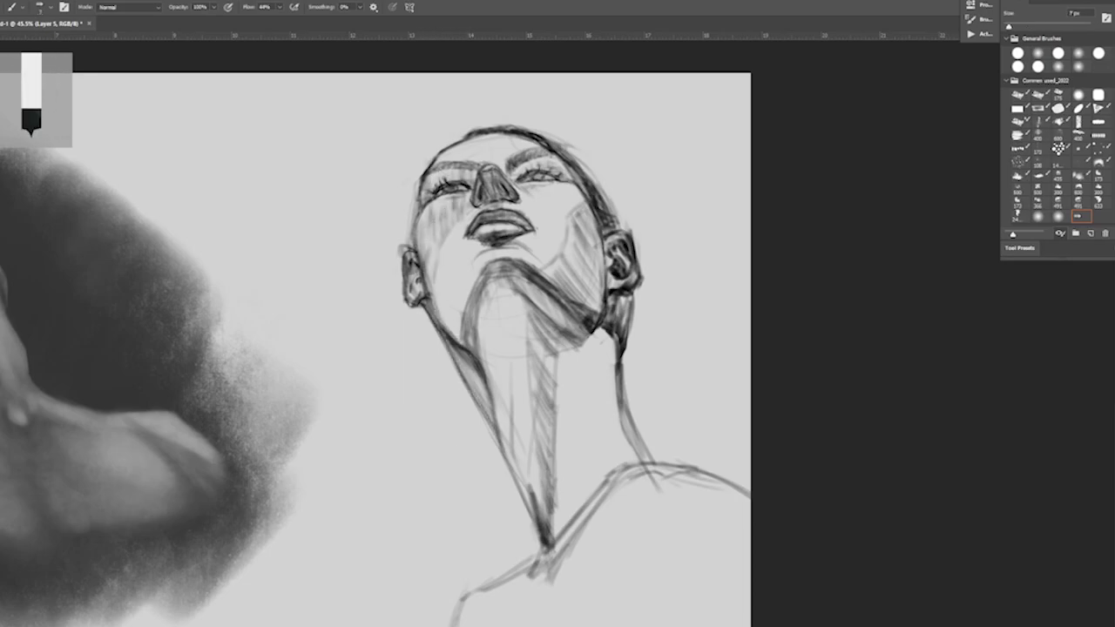
# - Hatch diagonal shading down the neck, then zoom out to view both studies
pyautogui.press(']')
pyautogui.press(']')
pyautogui.press(']')
pyautogui.moveTo(571, 305)
pyautogui.mouseDown()
pyautogui.moveTo(531, 344)
pyautogui.moveTo(536, 444)
pyautogui.mouseUp()
pyautogui.press(']')
pyautogui.press(']')
pyautogui.moveTo(542, 523)
pyautogui.mouseDown()
pyautogui.moveTo(600, 435)
pyautogui.moveTo(548, 383)
pyautogui.mouseUp()
pyautogui.moveTo(582, 421); pyautogui.dragTo(530, 485)
pyautogui.moveTo(528, 388); pyautogui.dragTo(475, 513)
pyautogui.press('[')
pyautogui.press('[')
pyautogui.press('[')
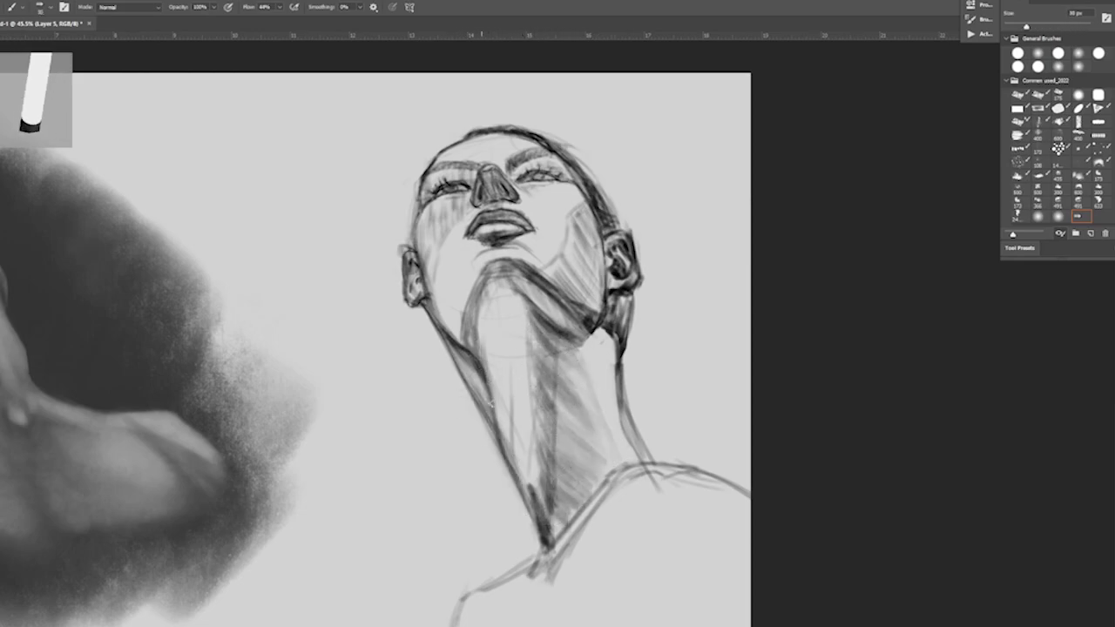
pyautogui.press(']')
pyautogui.press(']')
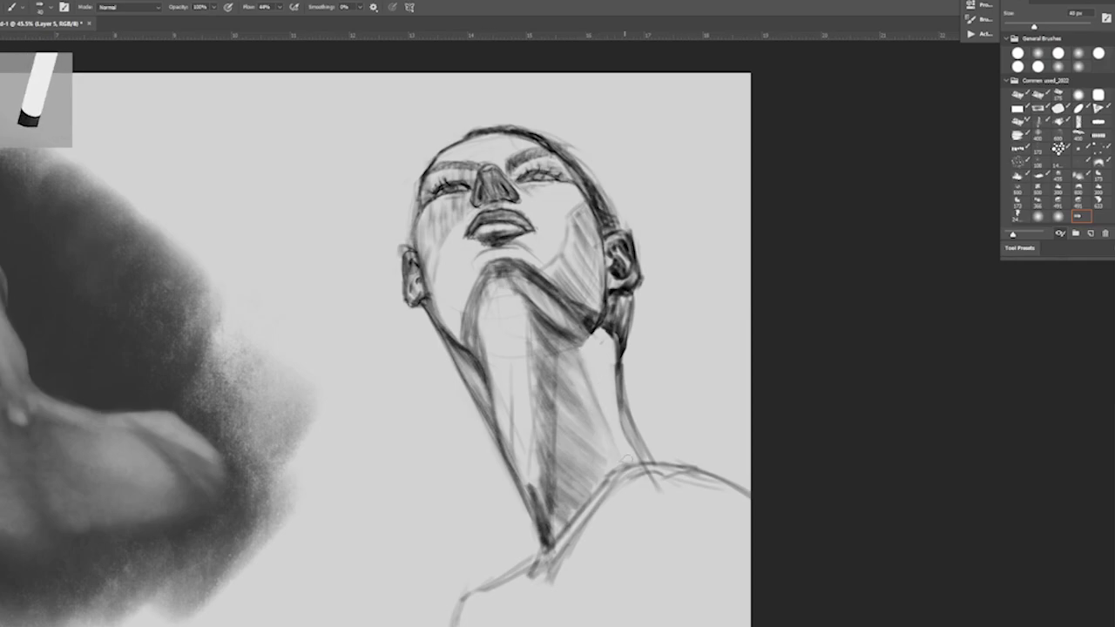
pyautogui.press('[')
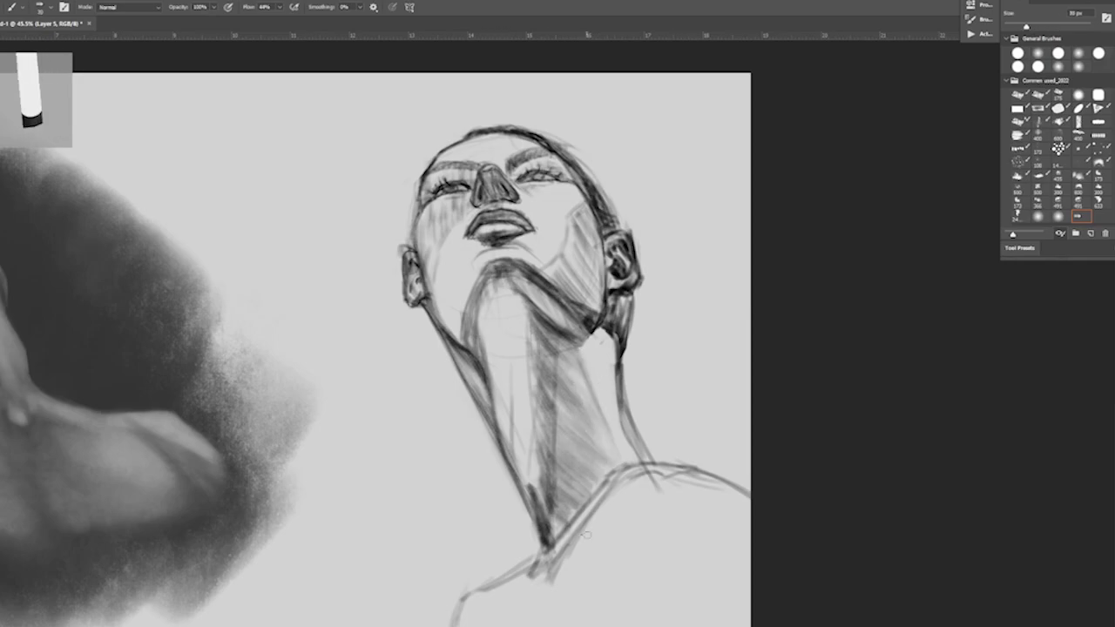
pyautogui.hotkey('ctrl', '-')
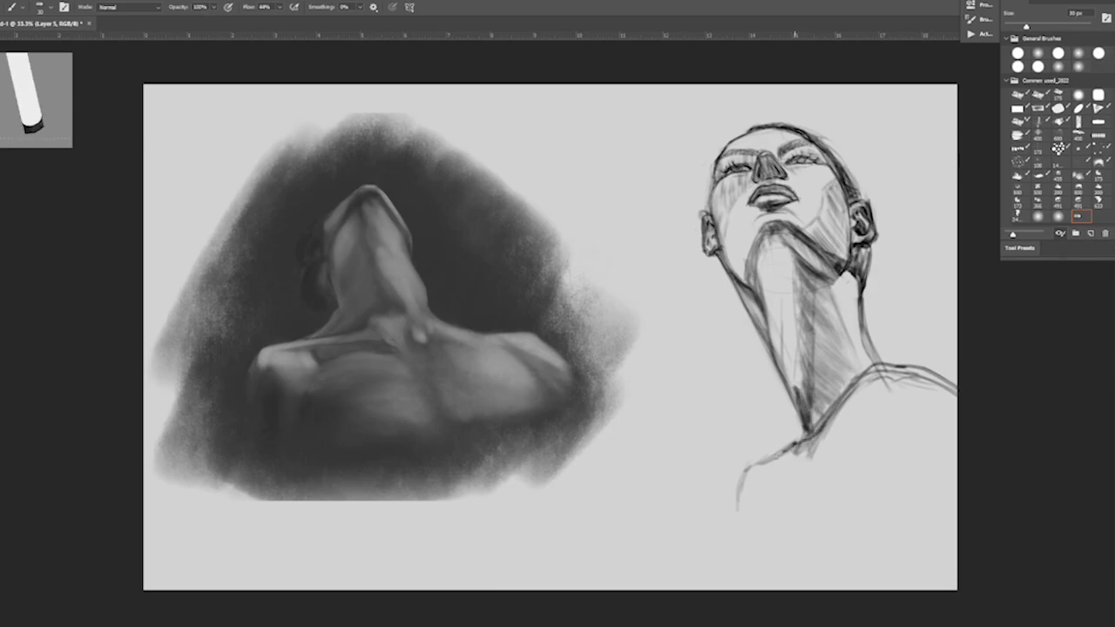
# - Paint dense dark shirt strokes across the shoulders and chest with a 100 px brush
pyautogui.press(']')
pyautogui.press(']')
pyautogui.press(']')
pyautogui.moveTo(749, 488)
pyautogui.mouseDown()
pyautogui.moveTo(791, 528)
pyautogui.moveTo(871, 470)
pyautogui.moveTo(883, 379)
pyautogui.moveTo(906, 445)
pyautogui.mouseUp()
pyautogui.moveTo(871, 379); pyautogui.dragTo(775, 479)
pyautogui.moveTo(932, 392); pyautogui.dragTo(914, 514)
pyautogui.press('[')
pyautogui.press('[')
pyautogui.press('[')
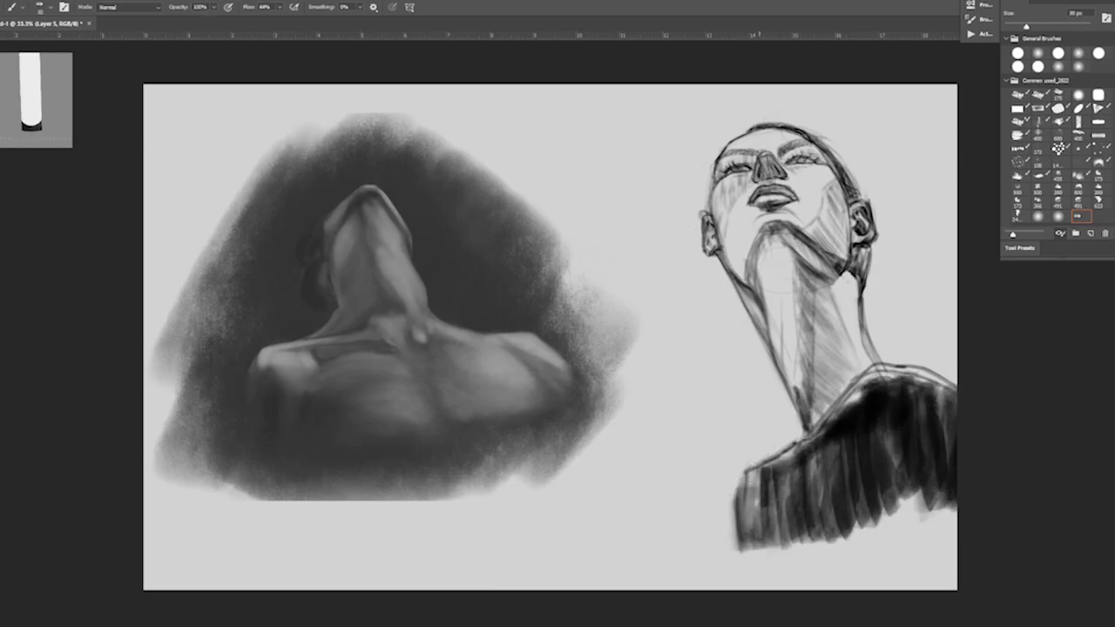
# - At 30 px, draw hair-top lines and the right neck line, erasing part of it
pyautogui.moveTo(785, 122); pyautogui.dragTo(861, 194)
pyautogui.moveTo(862, 247); pyautogui.dragTo(871, 328)
pyautogui.moveTo(864, 279)
pyautogui.mouseDown()
pyautogui.moveTo(868, 336)
pyautogui.moveTo(894, 371)
pyautogui.mouseUp()
pyautogui.press('e')
pyautogui.moveTo(863, 292); pyautogui.dragTo(874, 378)
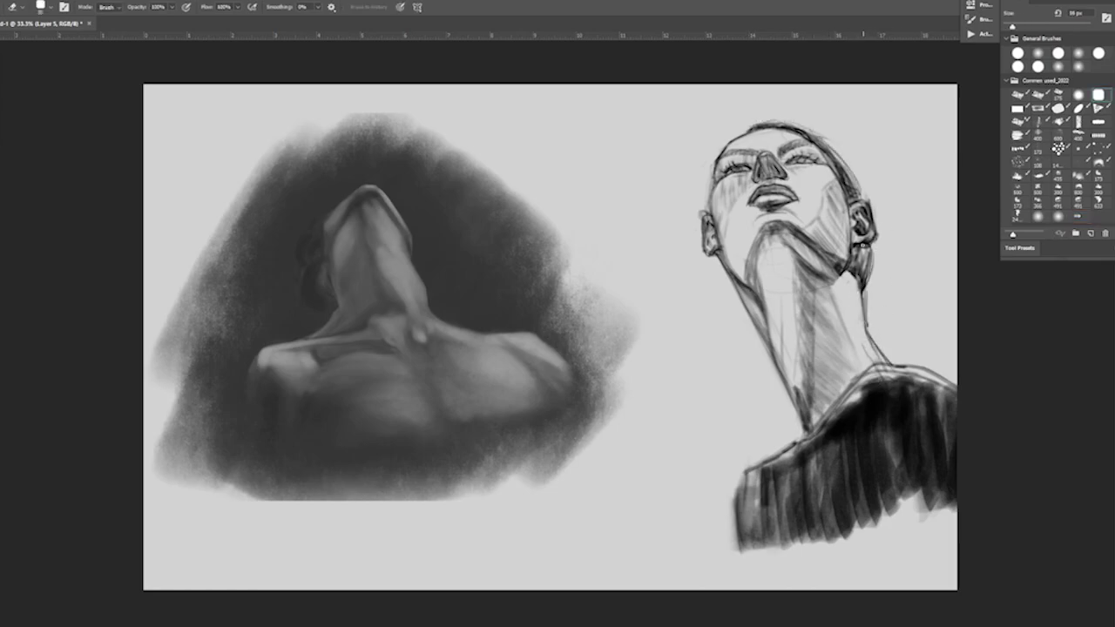
pyautogui.press('b')
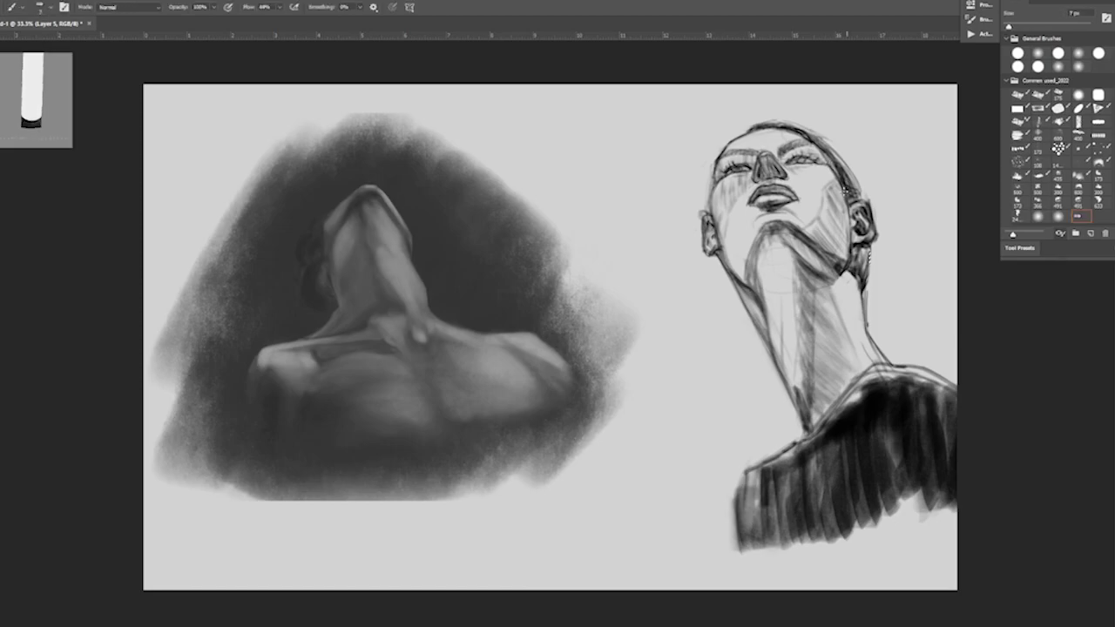
pyautogui.press(']')
pyautogui.press(']')
pyautogui.press(']')
# - Hatch dark jaw shading near the ear and lighten the right hair and temple lines
pyautogui.moveTo(849, 188); pyautogui.dragTo(852, 250)
pyautogui.press('e')
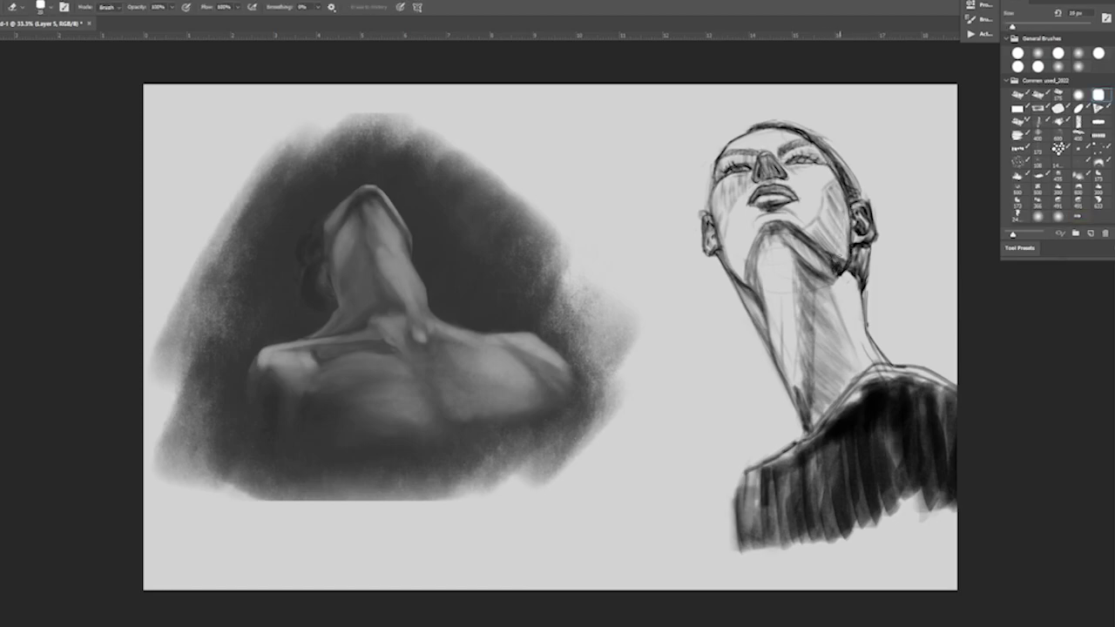
pyautogui.press('b')
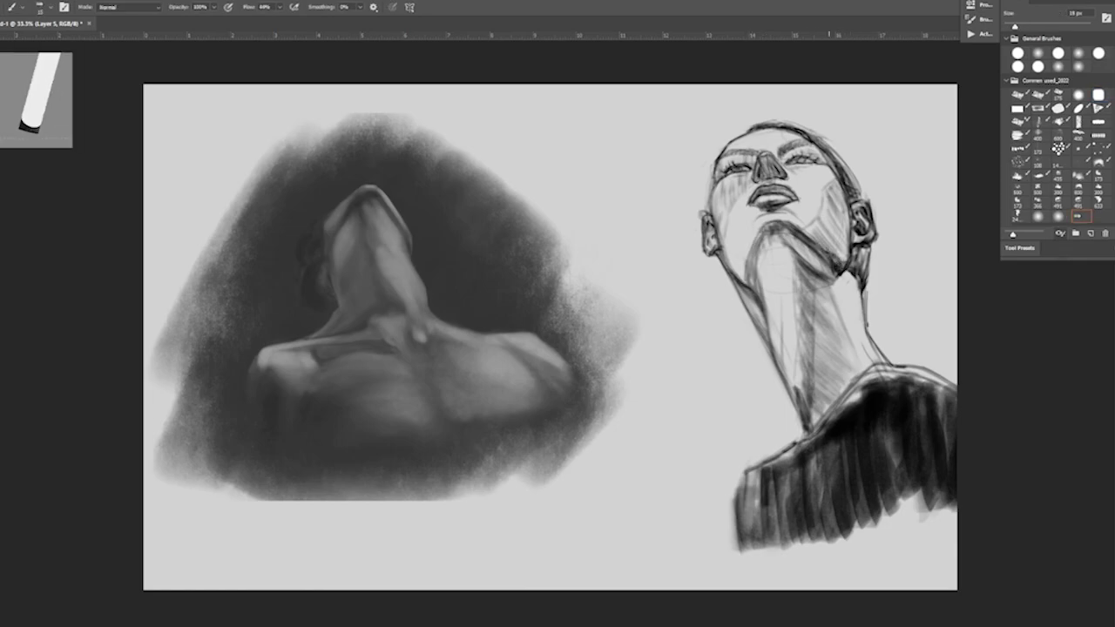
pyautogui.moveTo(845, 197); pyautogui.dragTo(824, 221)
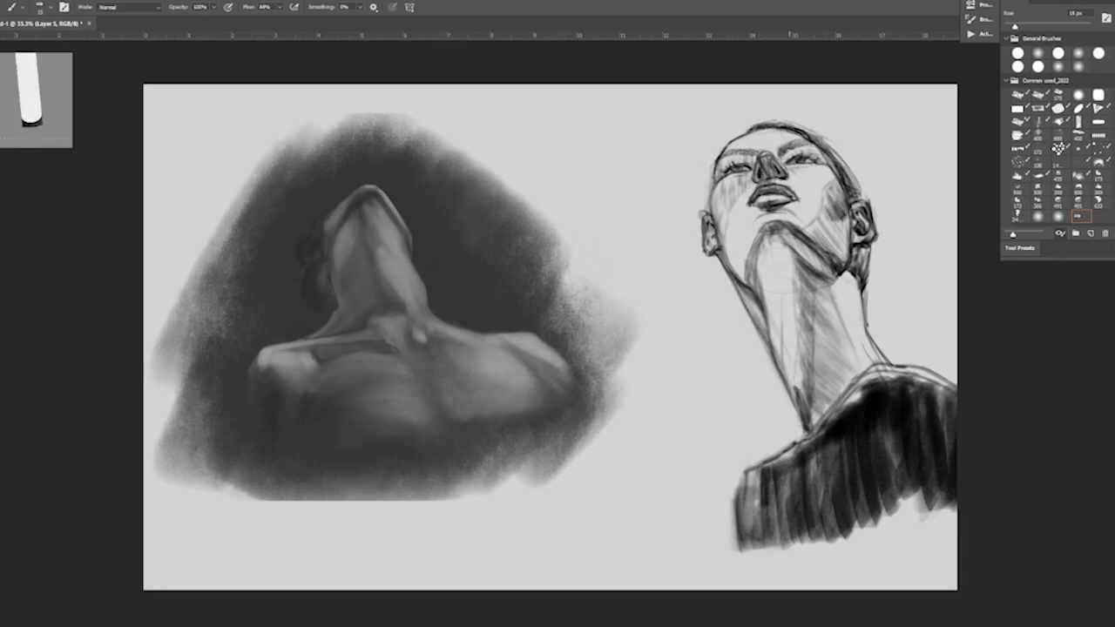
pyautogui.press('e')
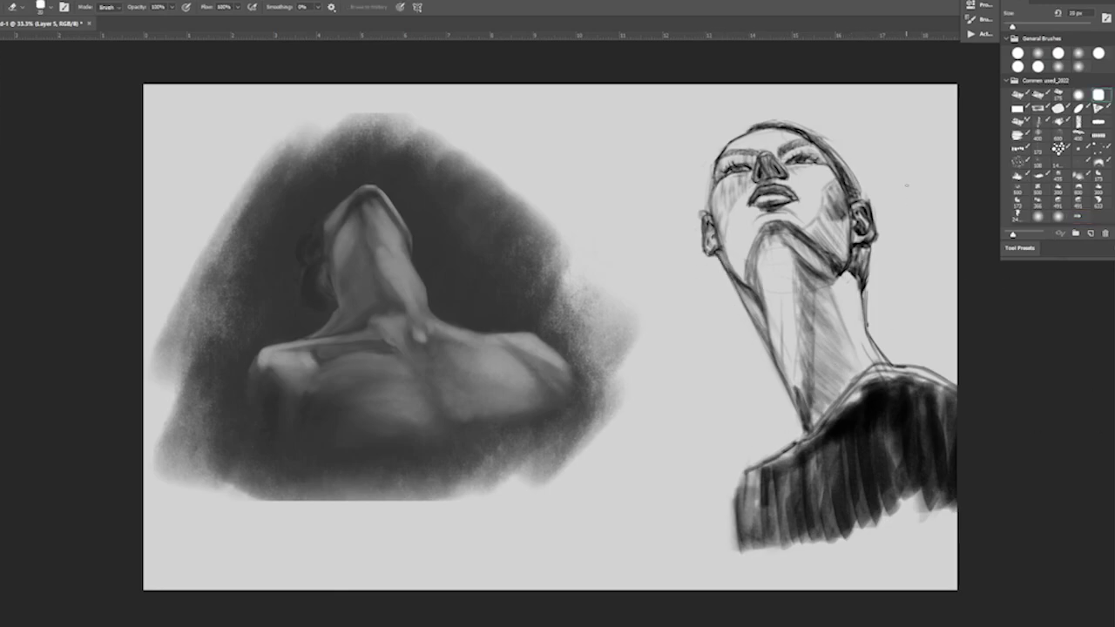
pyautogui.moveTo(837, 152); pyautogui.dragTo(861, 193)
pyautogui.press('b')
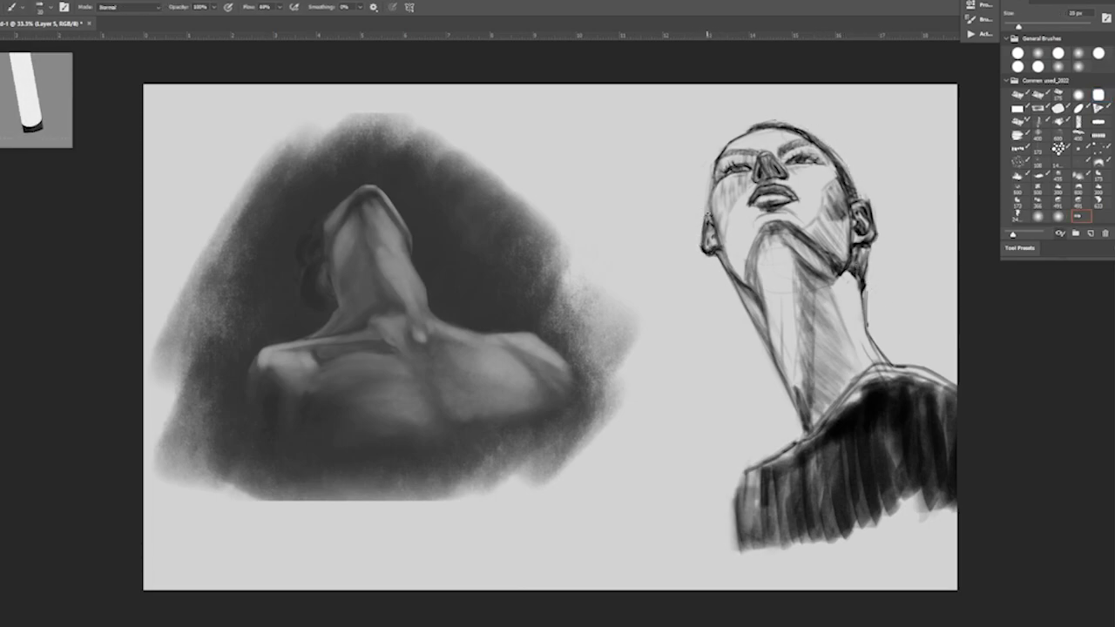
# - Lasso and transform the shoulder region, then erase to clean the shoulders' top edge
pyautogui.press('l')
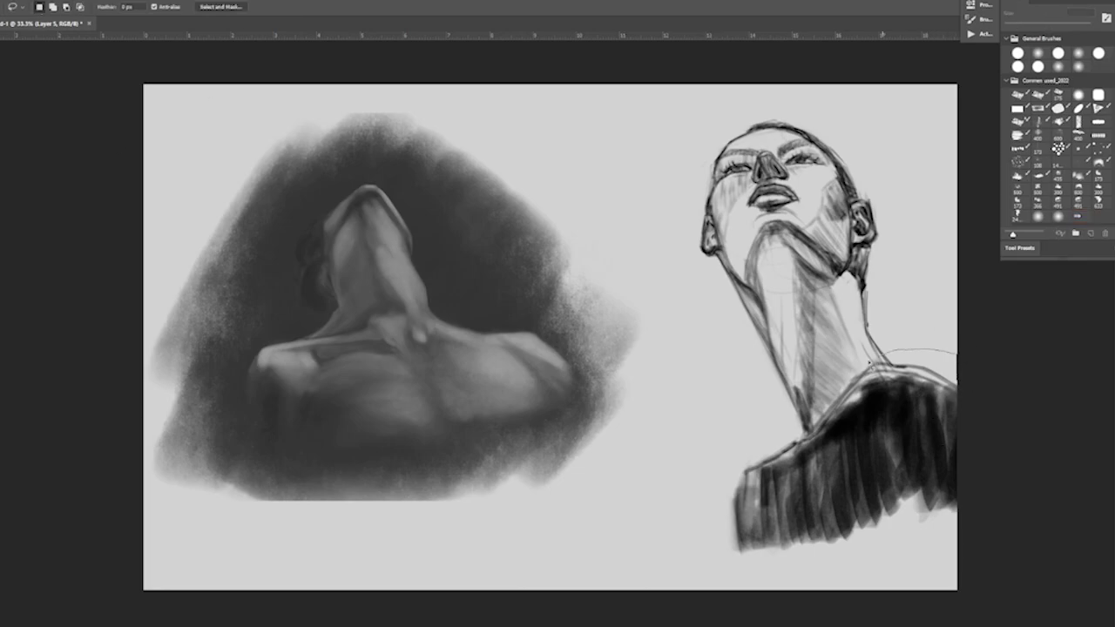
pyautogui.hotkey('ctrl', 't')
pyautogui.moveTo(970, 406); pyautogui.dragTo(961, 392)
pyautogui.press('Return')
pyautogui.press('e')
pyautogui.moveTo(842, 383)
pyautogui.mouseDown()
pyautogui.moveTo(901, 365)
pyautogui.moveTo(956, 368)
pyautogui.mouseUp()
# - Lasso the shirt and shoulders and shift them slightly upward with Free Transform
pyautogui.press('l')
pyautogui.moveTo(736, 453); pyautogui.dragTo(993, 366)
pyautogui.hotkey('ctrl', 't')
pyautogui.moveTo(862, 418); pyautogui.dragTo(863, 401)
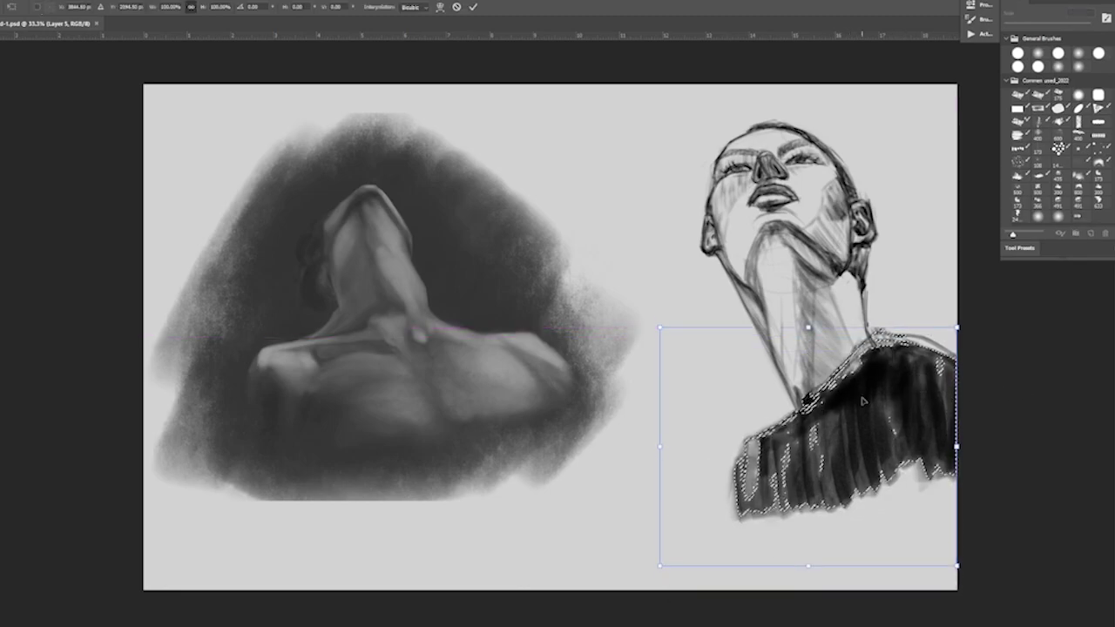